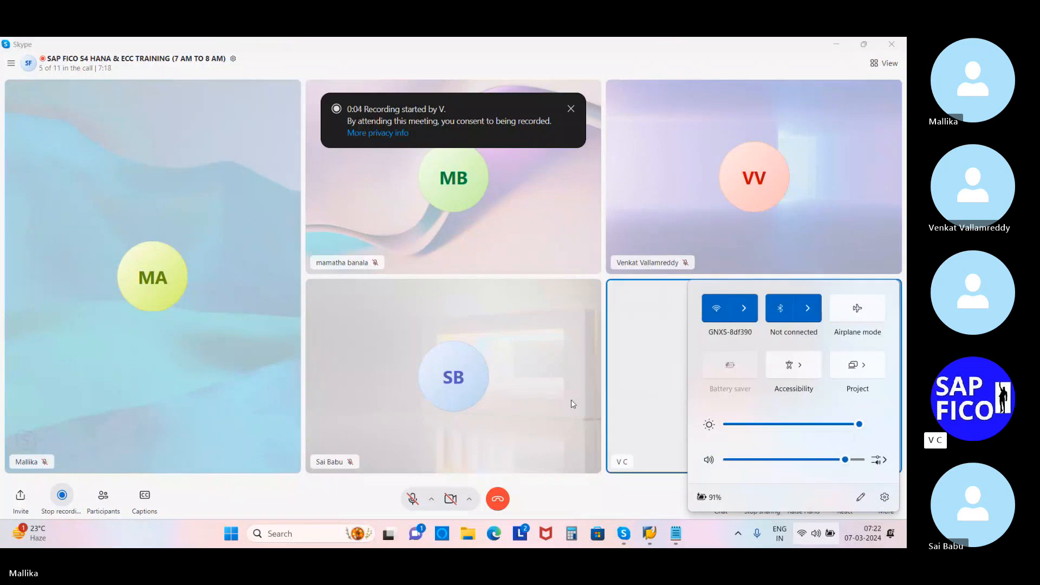
- Bring up the FI TO MM integration notes full-size and add two blank lines after scenario step 4 on assigning G/L accounts
left_click(501, 422)
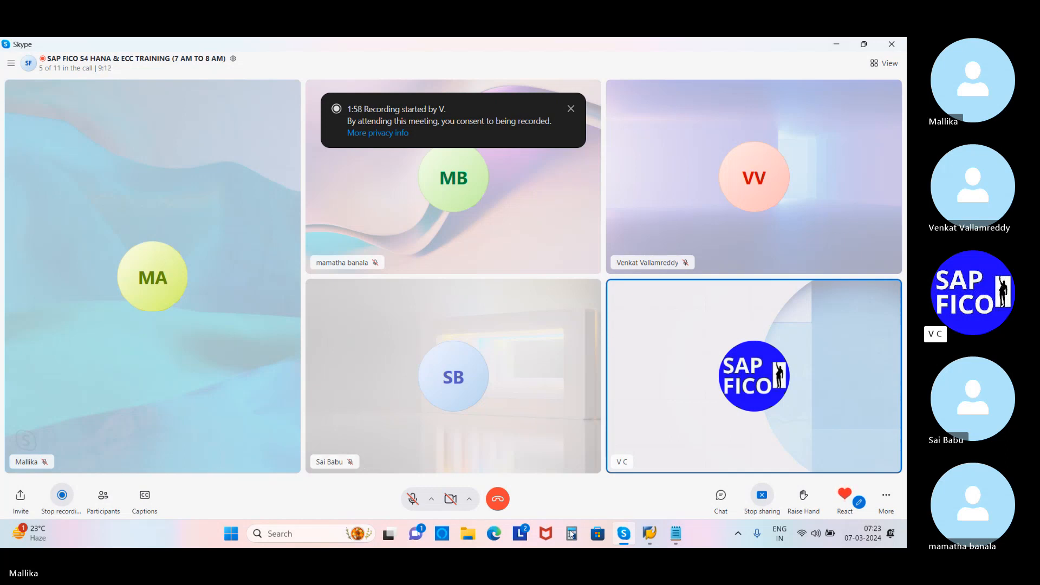
left_click(676, 534)
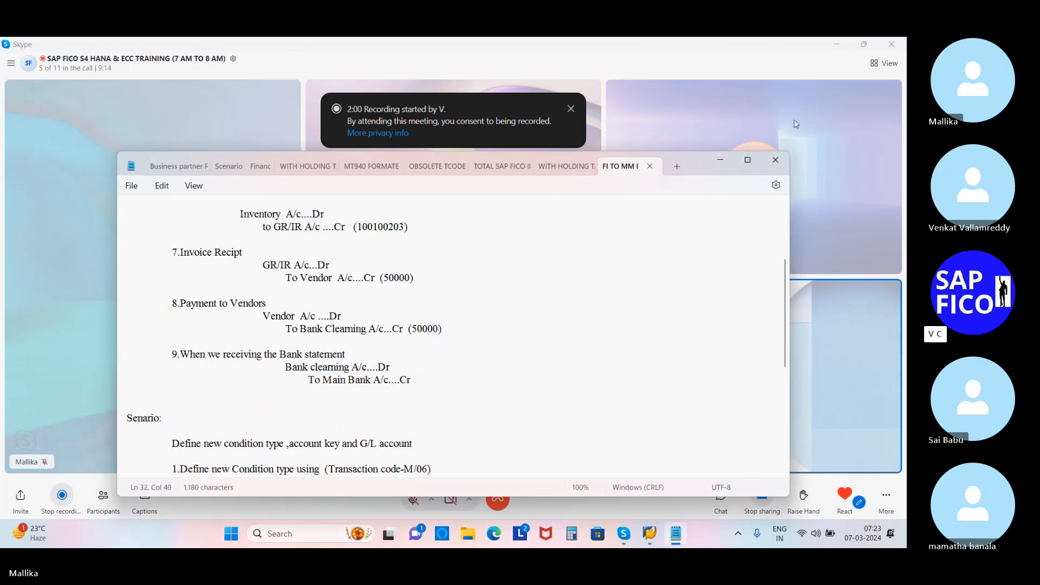
left_click(747, 162)
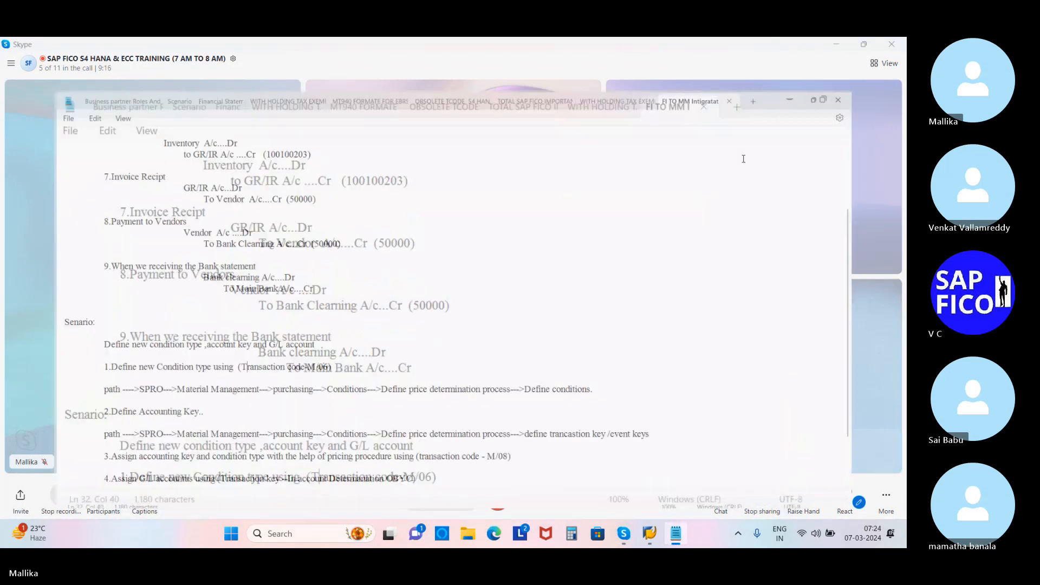
scroll(536, 263, "down", 3)
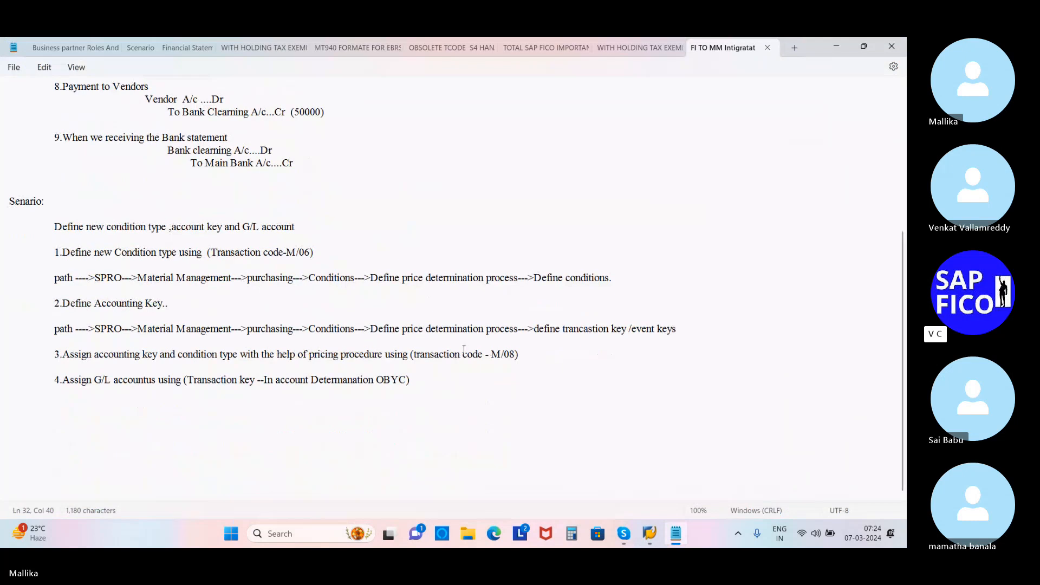
left_click(439, 379)
key("Return")
key("Return")
- Switch to SAP and open the condition types overview with transaction M/06
mouse_move(859, 46)
mouse_move(650, 537)
left_click(679, 490)
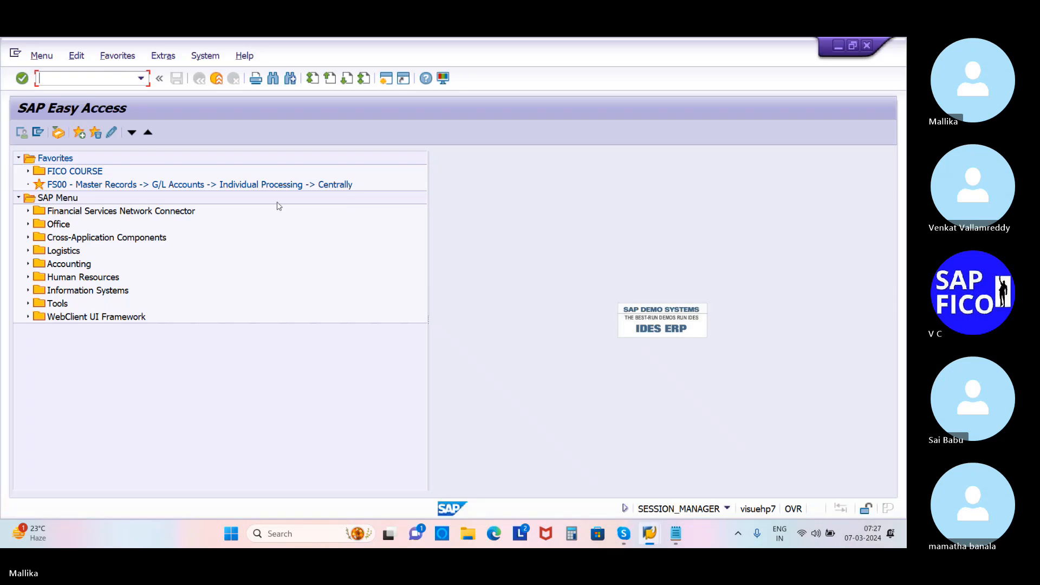
type("/NM/06")
key("Return")
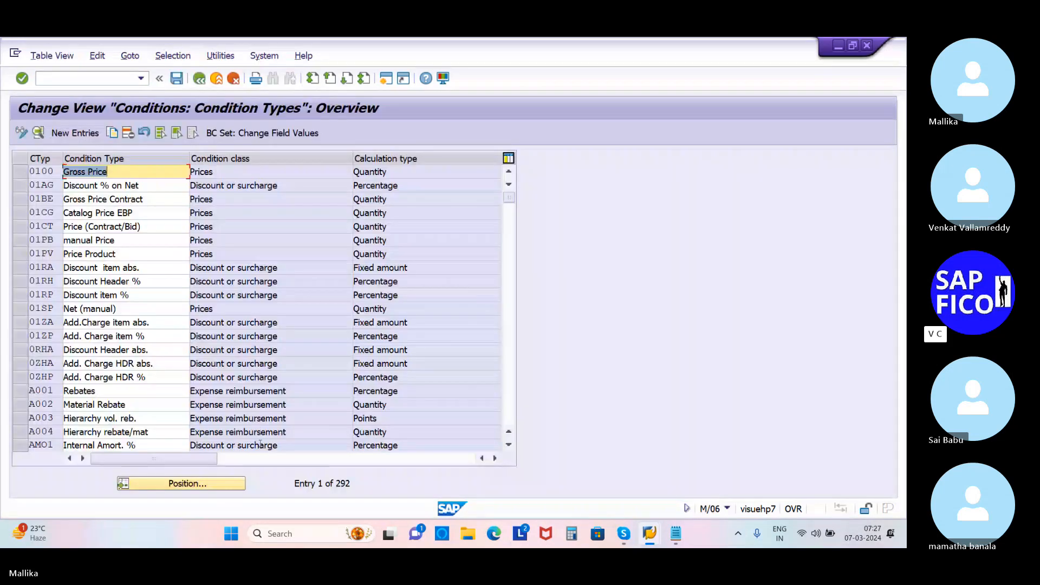
- Position the condition types list near the freight entries beginning with F
left_click(194, 483)
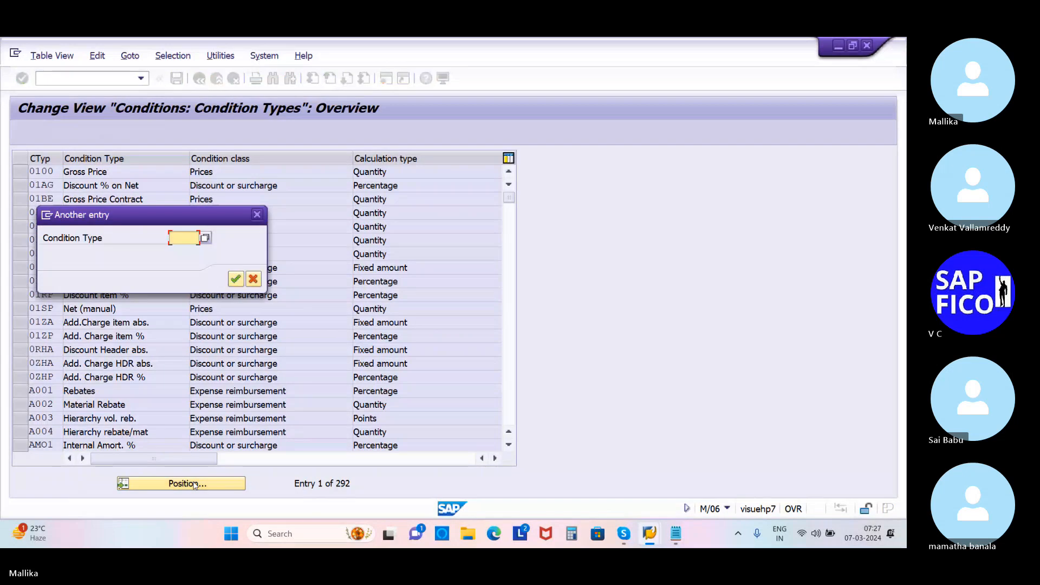
key("space")
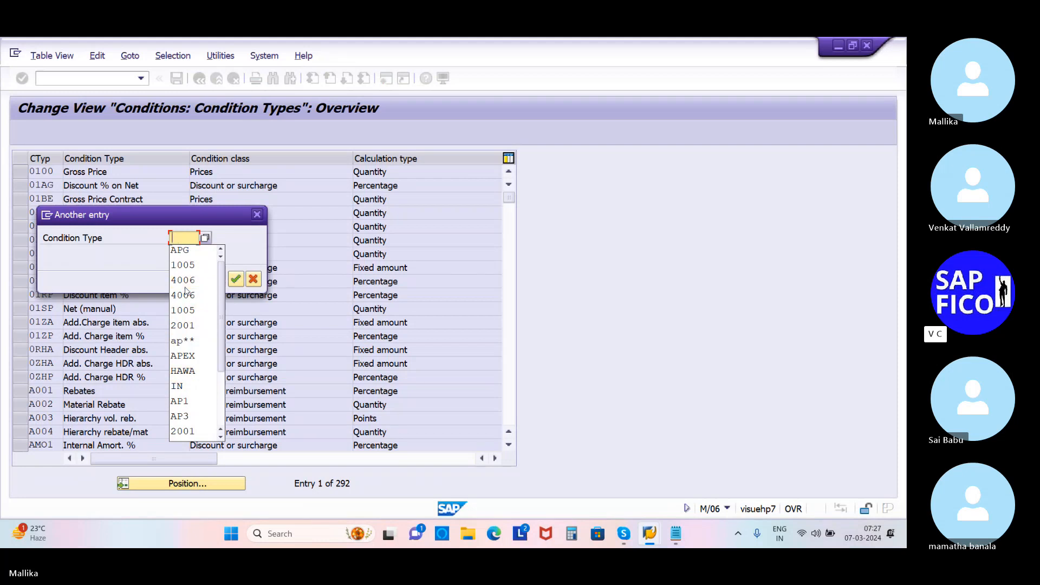
type("F")
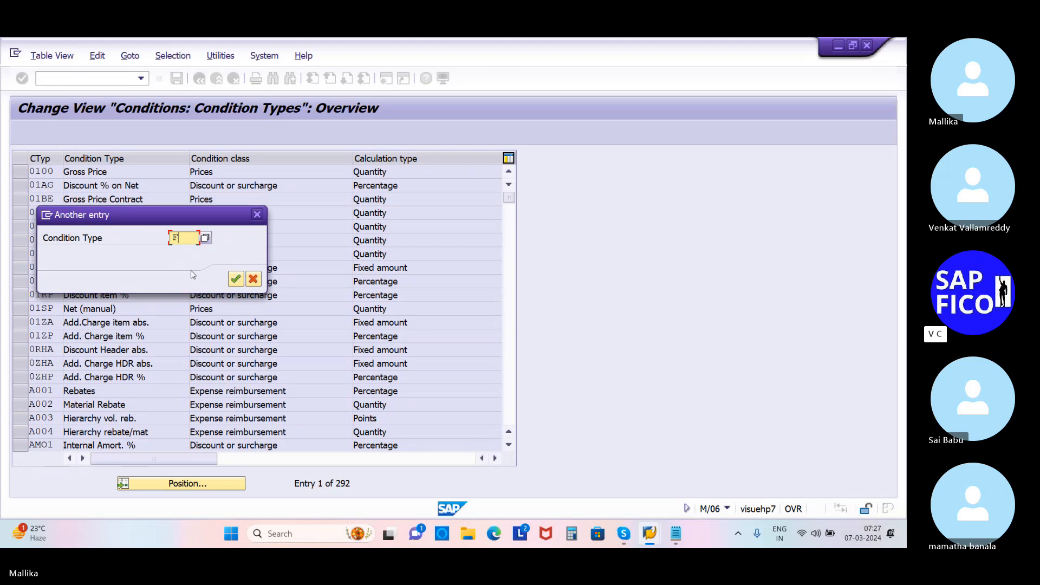
type("A")
type("A1")
left_click(235, 277)
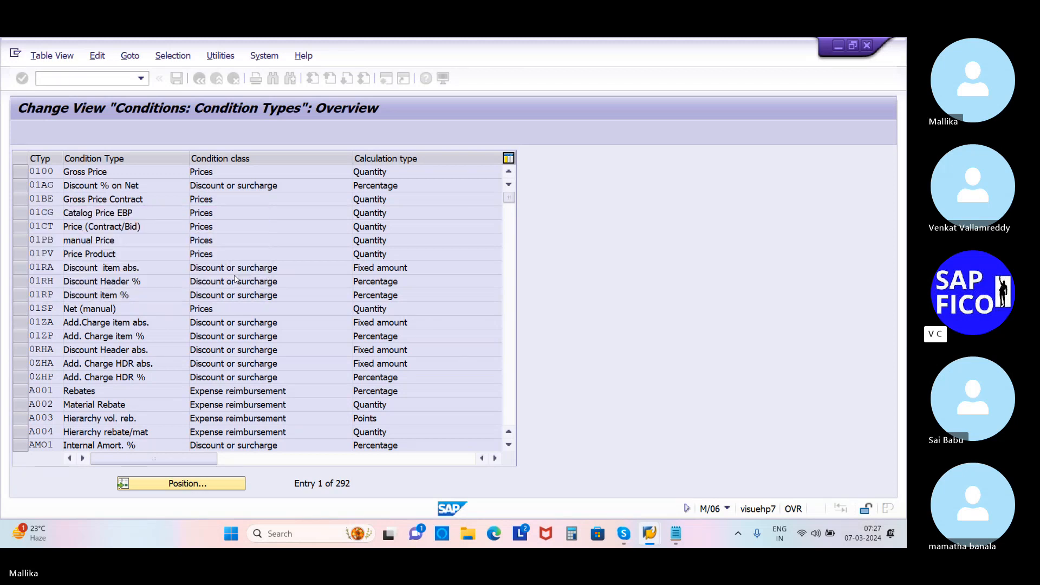
- Open the details of condition type FRA1, Freight %
left_click(121, 198)
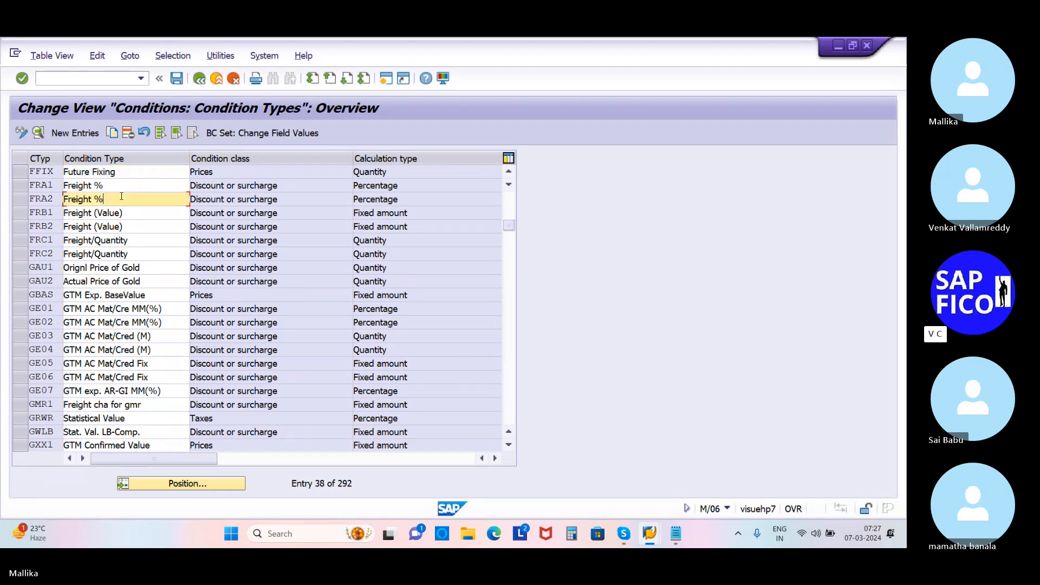
left_click(126, 186)
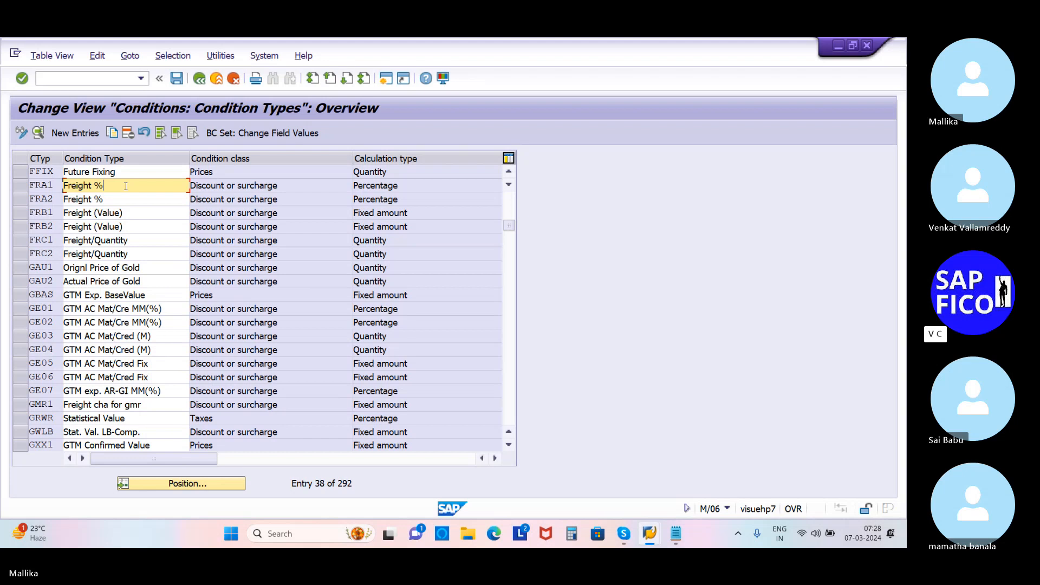
double_click(126, 186)
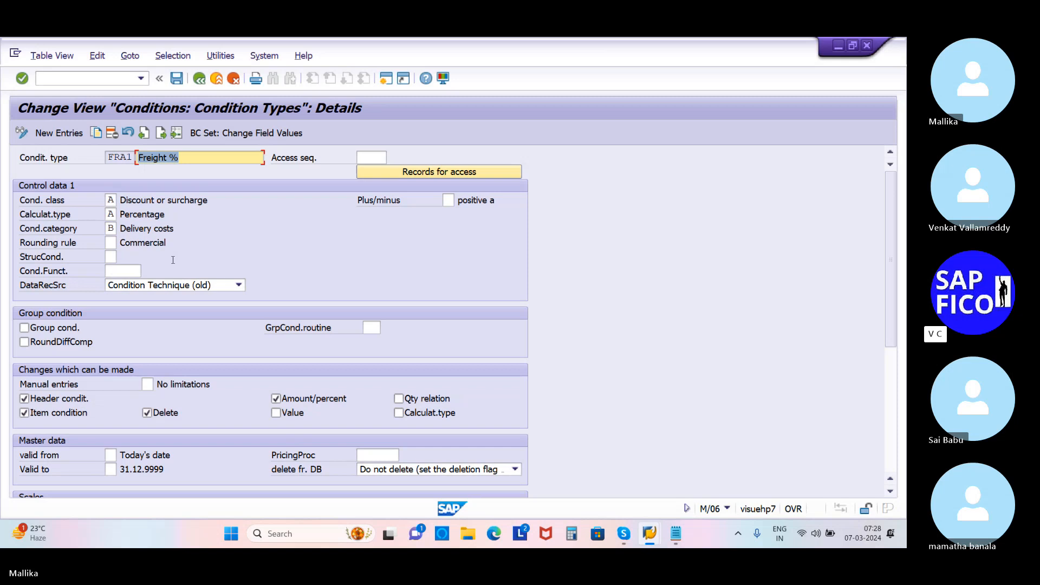
- Review FRA1's control data, picking positive and negative from the plus/minus sign options and checking the calculation type
scroll(173, 261, "down", 3)
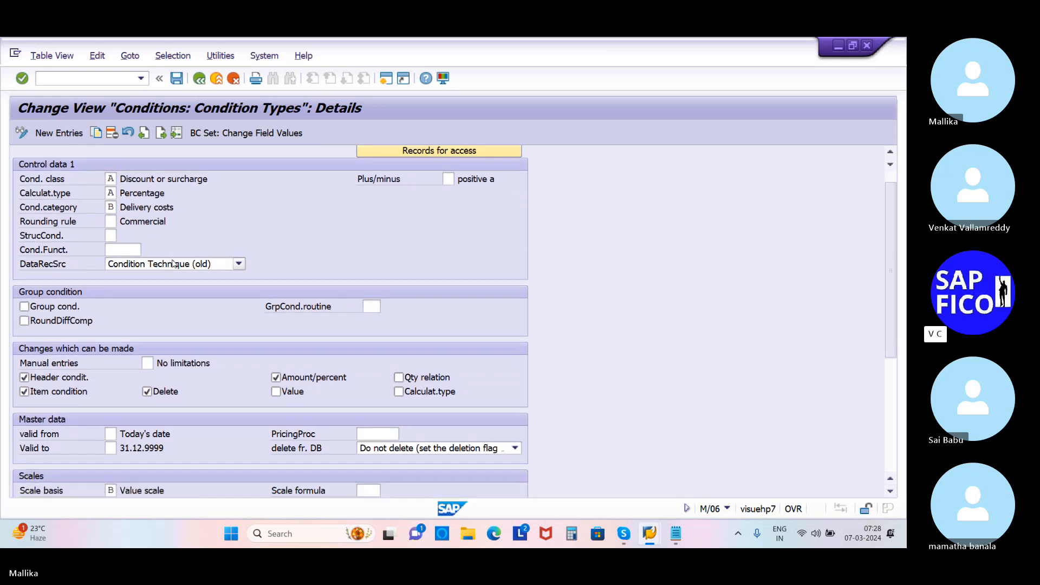
scroll(174, 263, "down", 2)
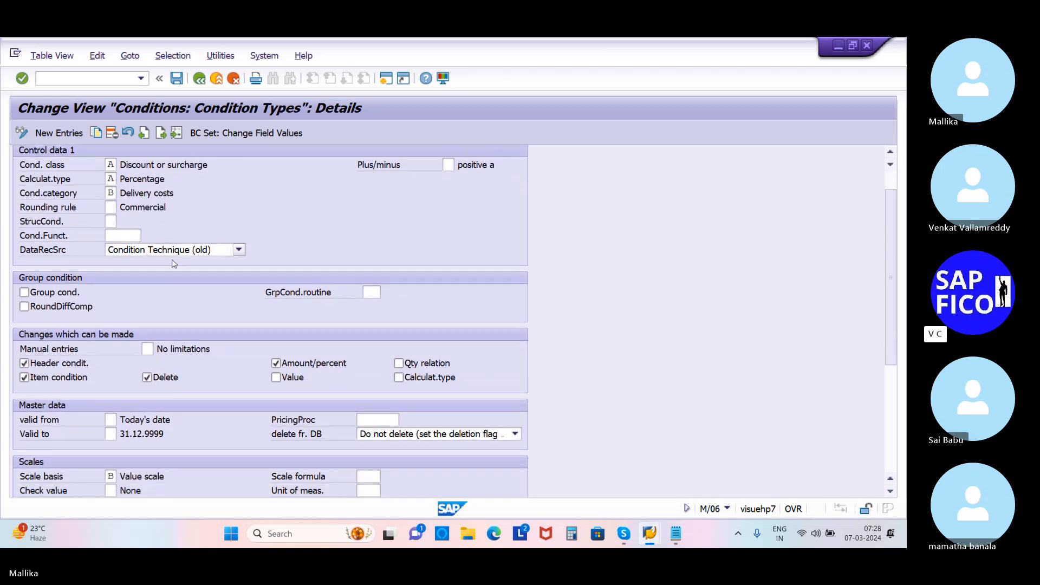
scroll(173, 264, "up", 2)
left_click(449, 179)
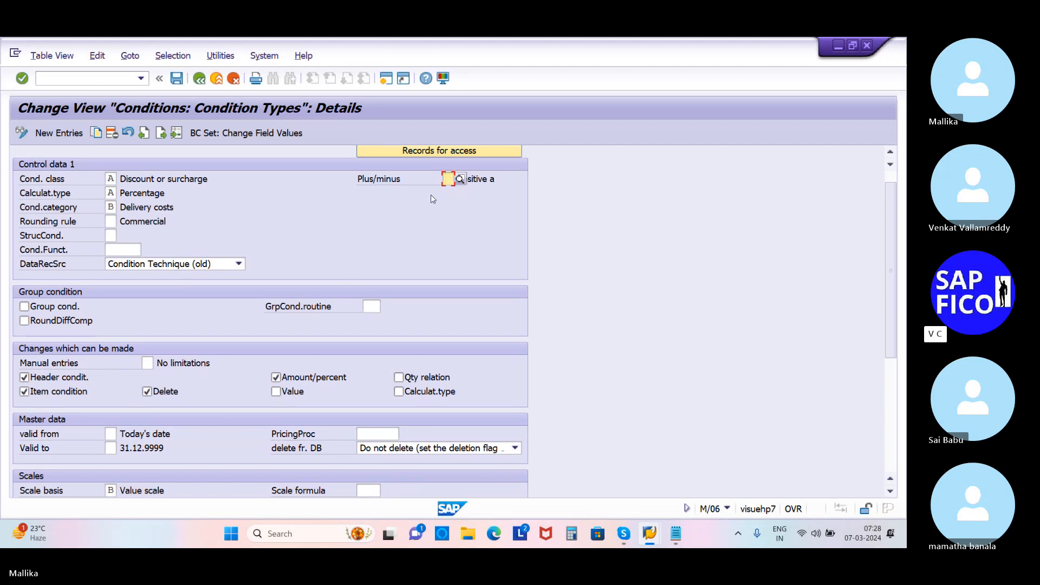
left_click(460, 179)
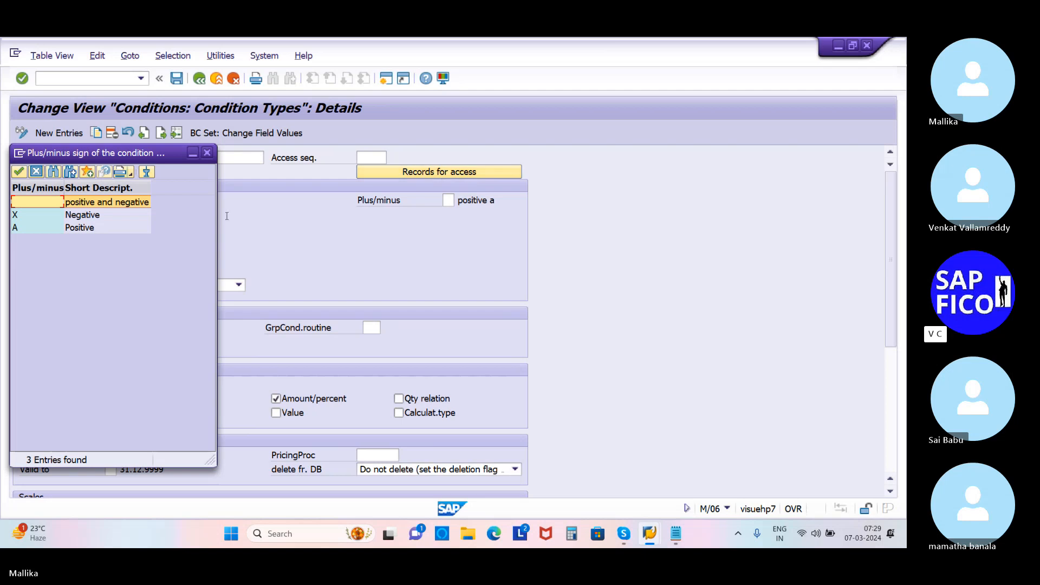
double_click(104, 208)
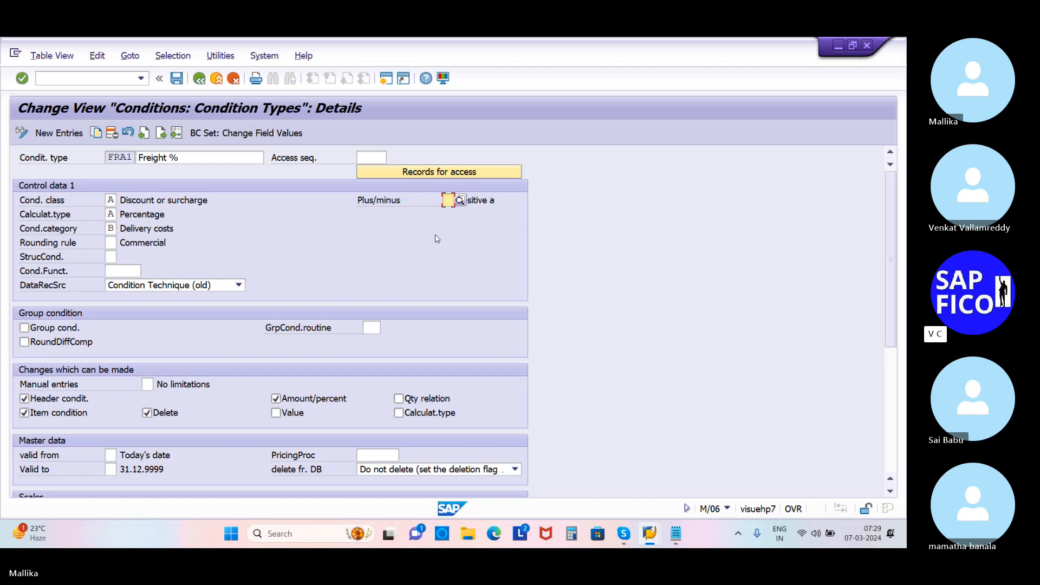
left_click(112, 215)
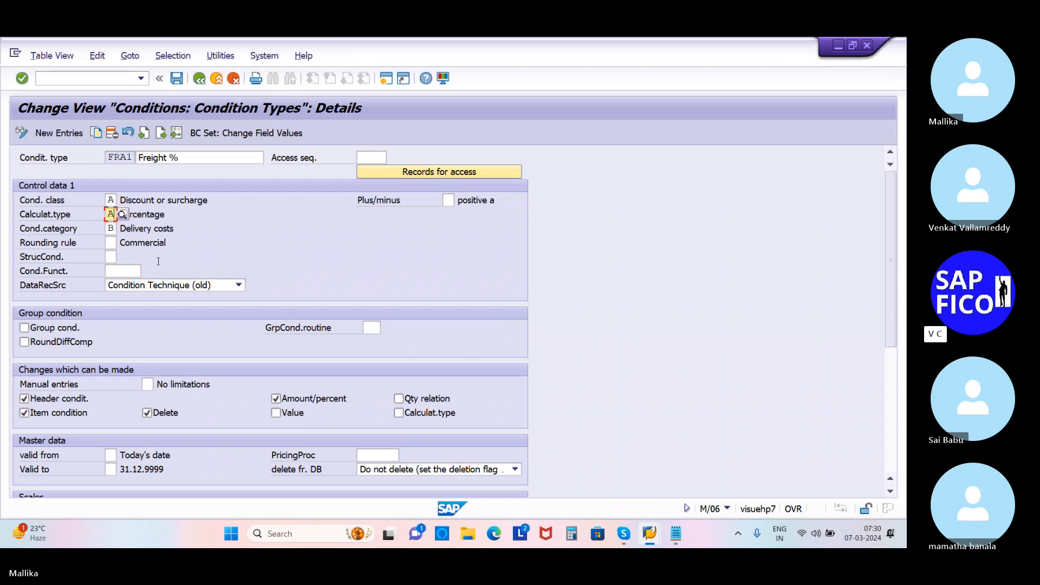
scroll(158, 262, "down", 1)
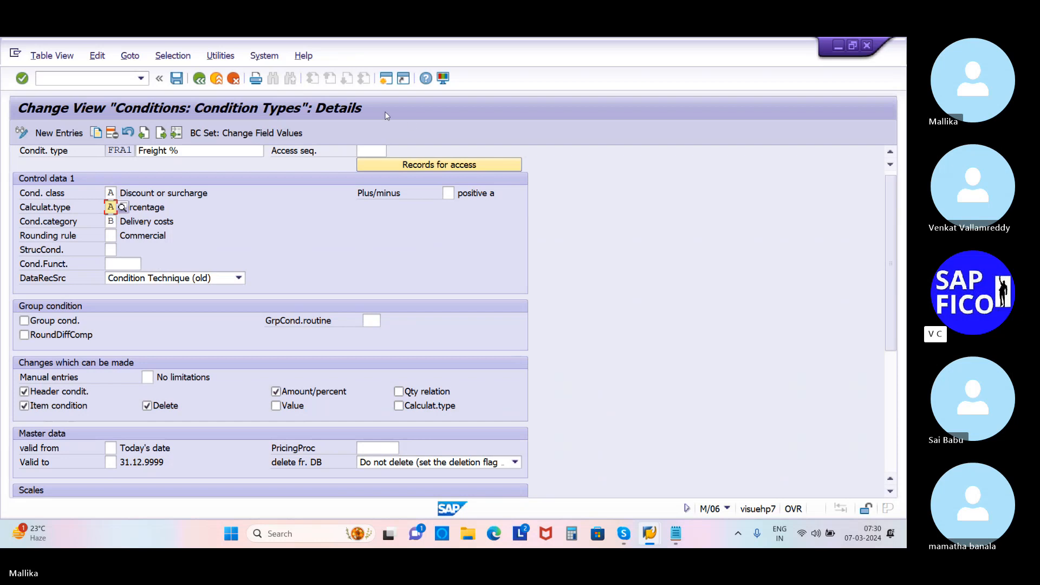
- Start transaction MIRO in a new session and enter company code MAL2 for the incoming invoice
left_click(386, 78)
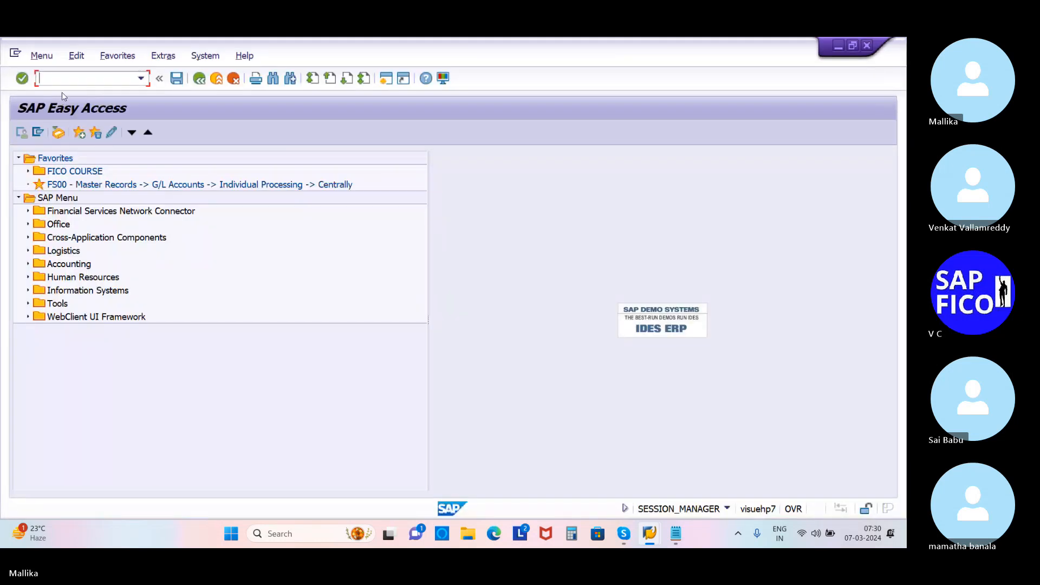
type("/NM")
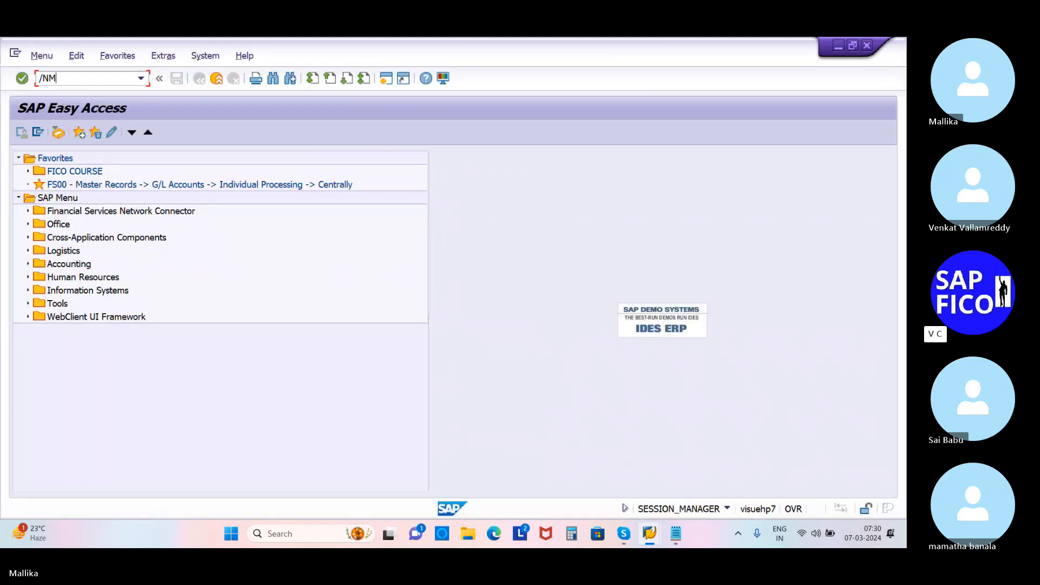
type("IRO")
key("Return")
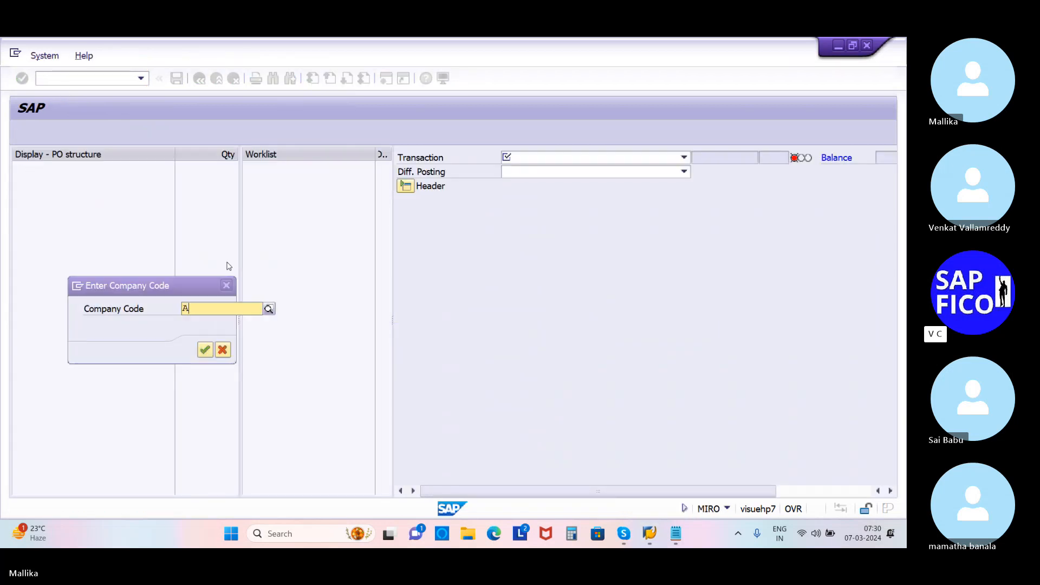
type("MAL2")
left_click(219, 338)
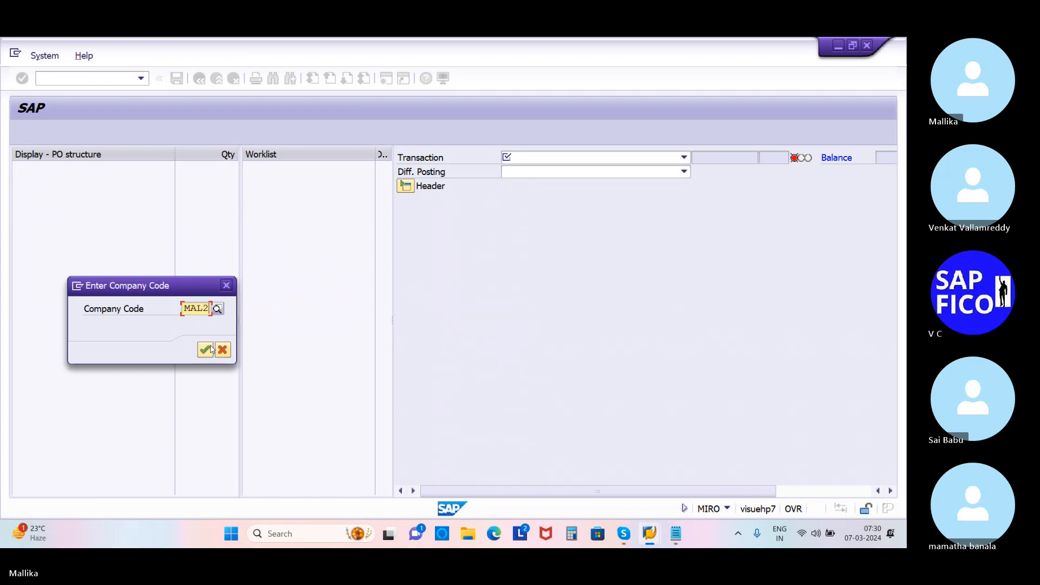
left_click(205, 351)
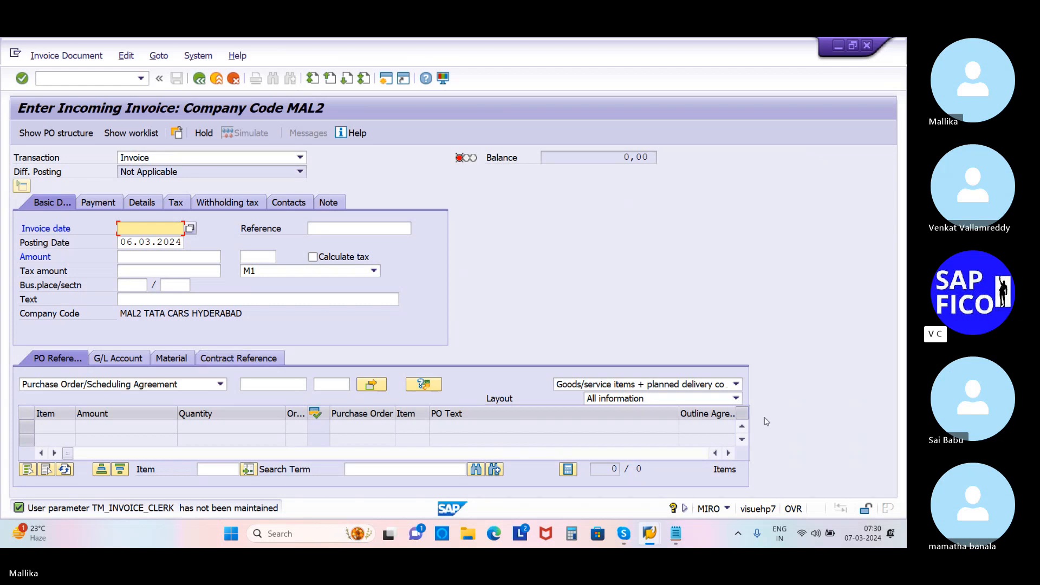
- View the invoice's item selection choices for goods/service items and planned delivery costs, and return to the FRA1 condition details
left_click(735, 385)
mouse_move(655, 536)
left_click(640, 499)
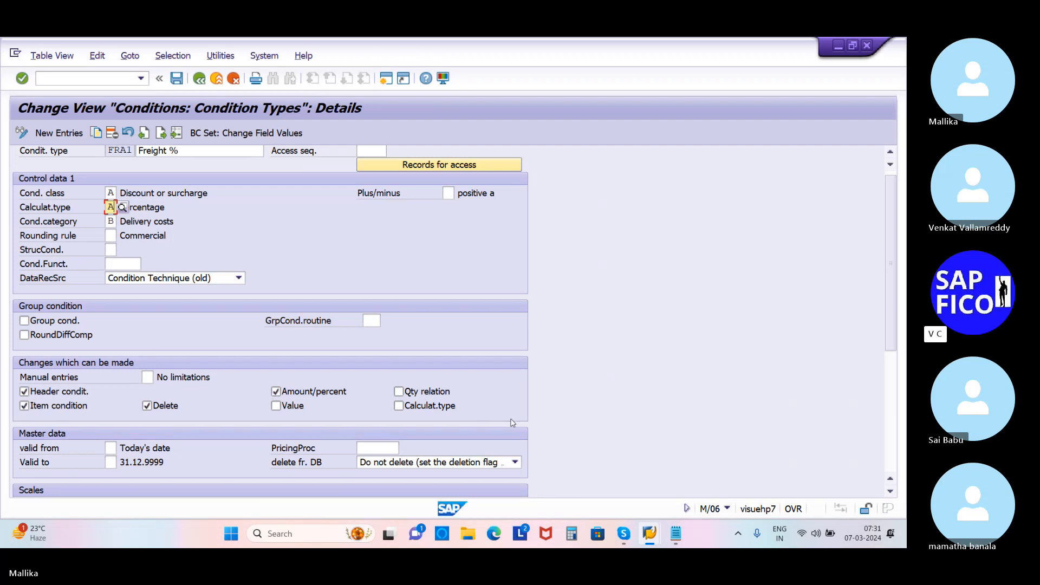
- Examine FRA1's remaining settings and the routines available for its scale formula, then close the routine list without choosing one
scroll(842, 385, "down", 1)
scroll(842, 385, "down", 5)
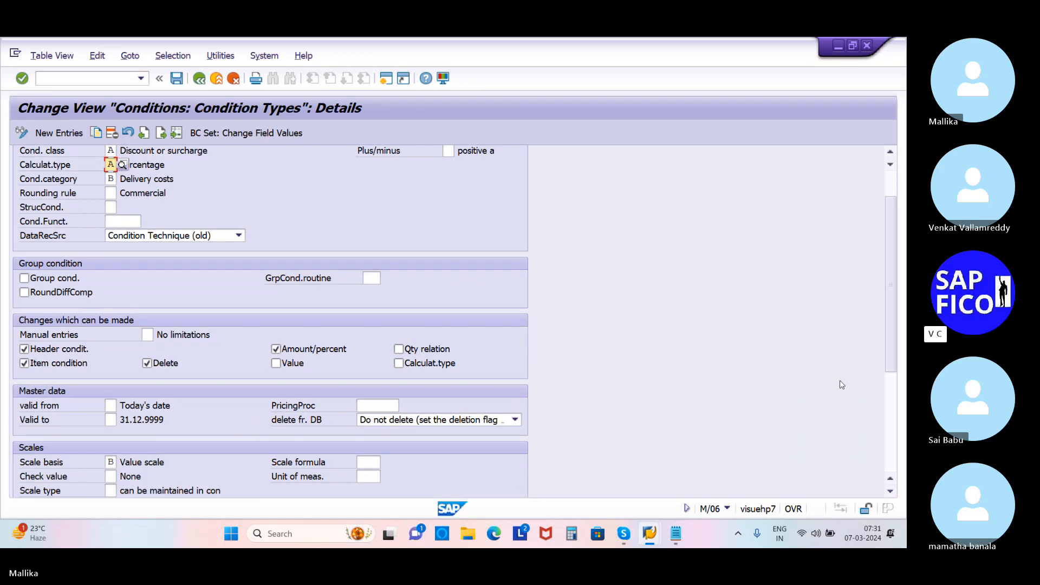
scroll(842, 385, "down", 5)
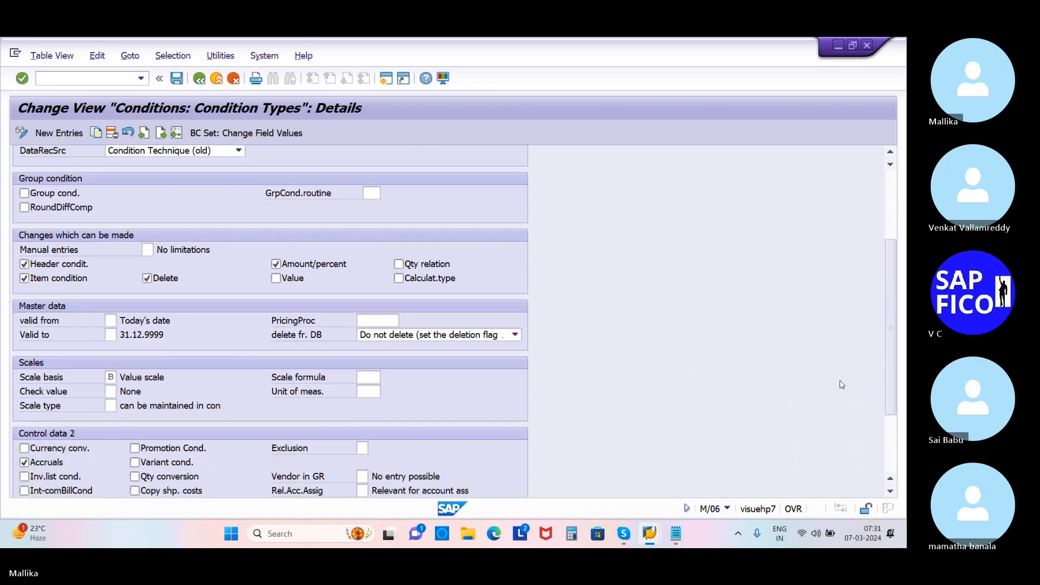
scroll(842, 384, "down", 1)
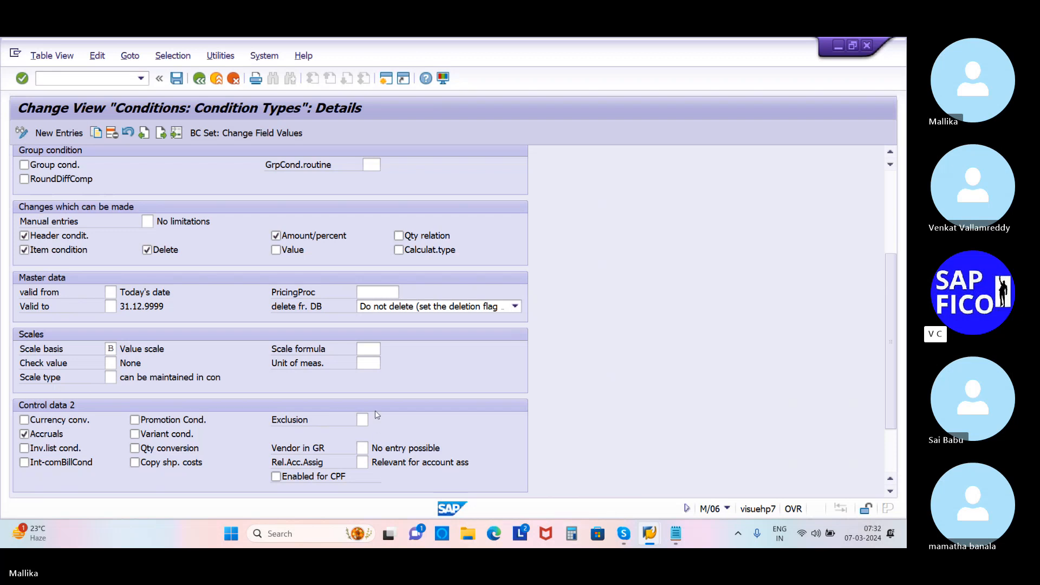
left_click(365, 349)
left_click(386, 350)
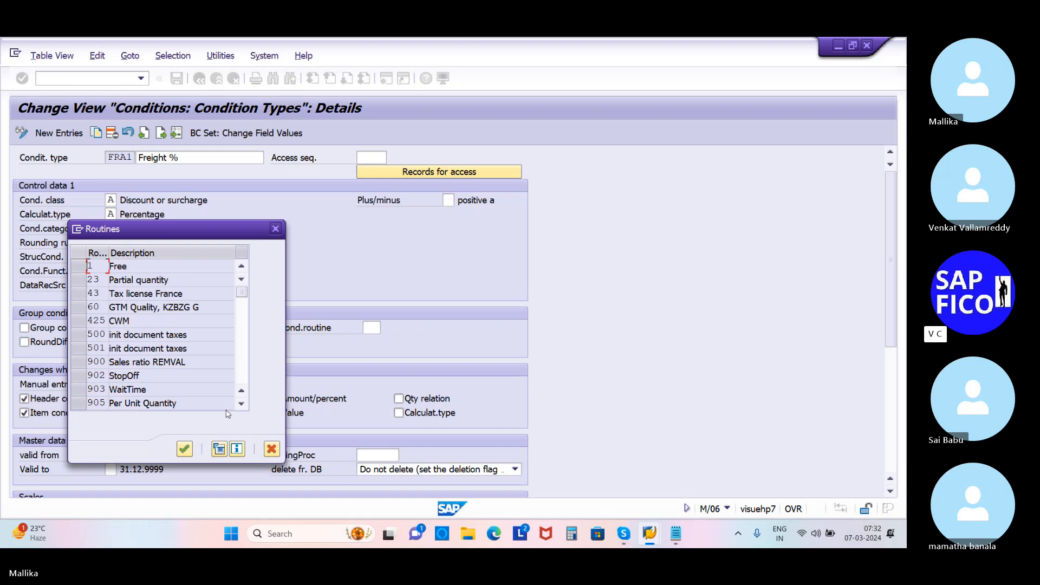
left_click_drag(226, 232, 532, 156)
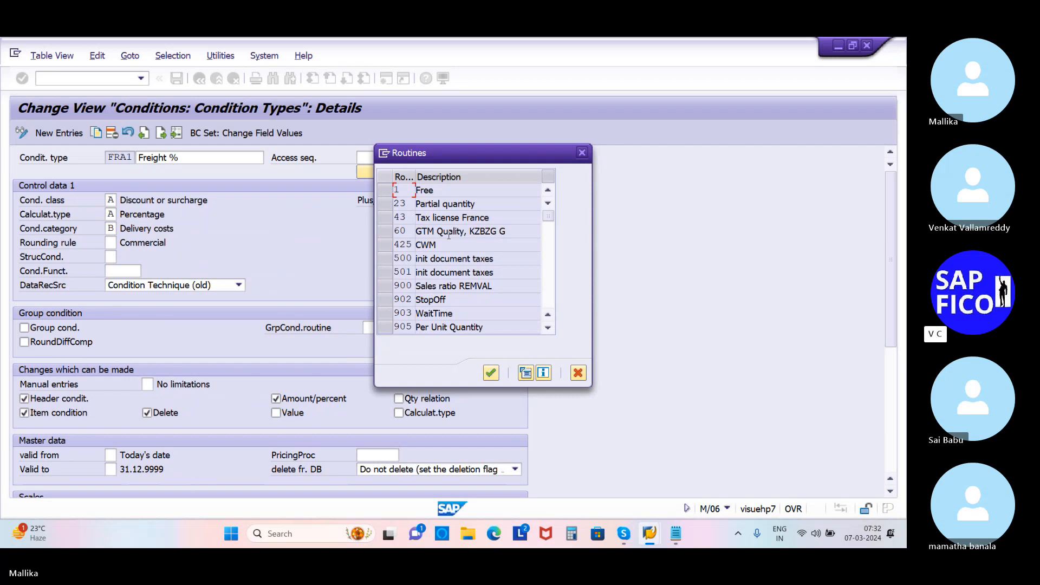
left_click(582, 153)
- Examine FRA1's scale settings, including the scale type, and the options under Control data 2
scroll(373, 477, "down", 1)
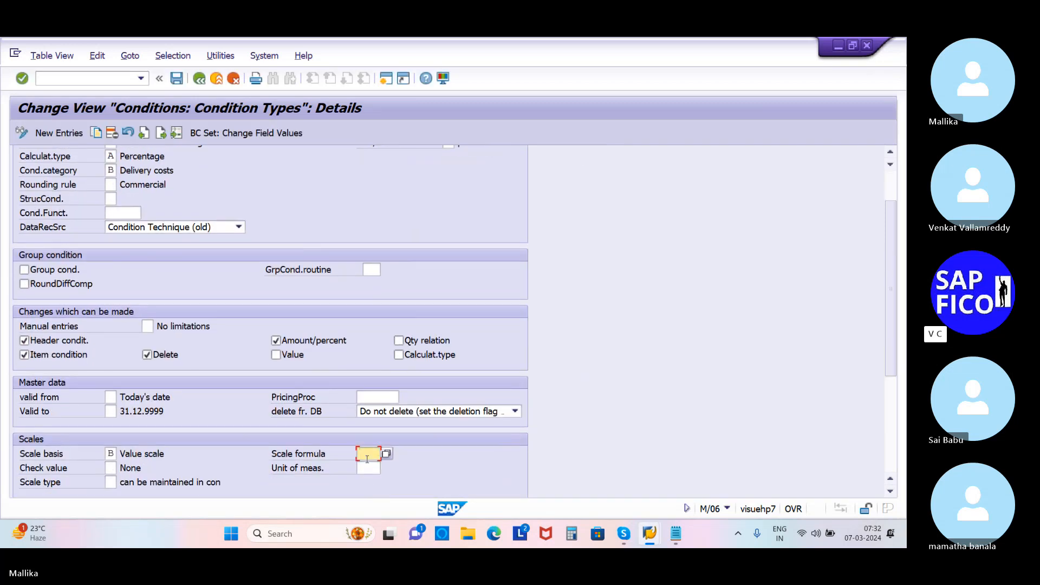
scroll(361, 454, "down", 3)
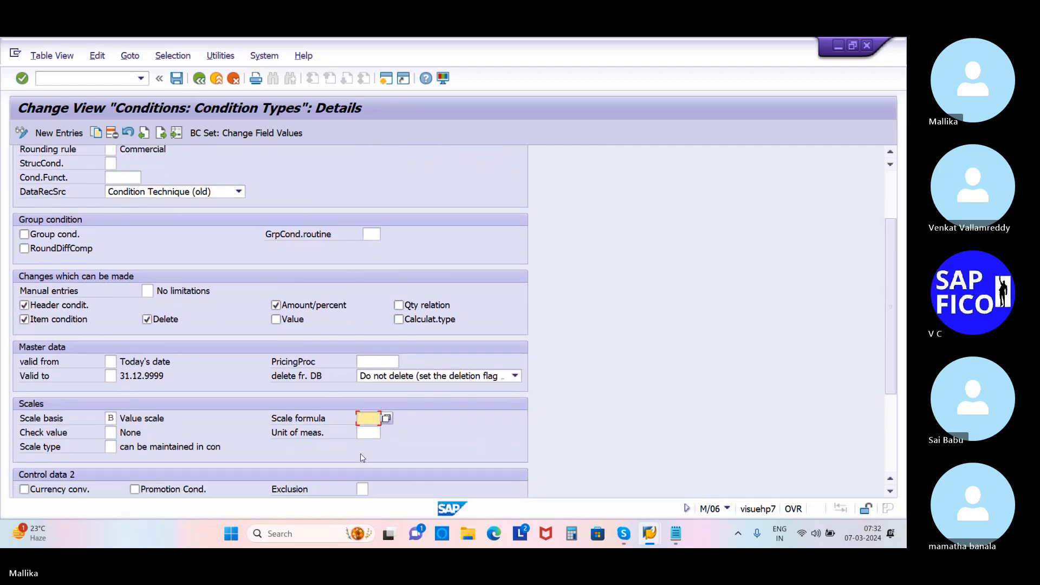
scroll(362, 457, "down", 2)
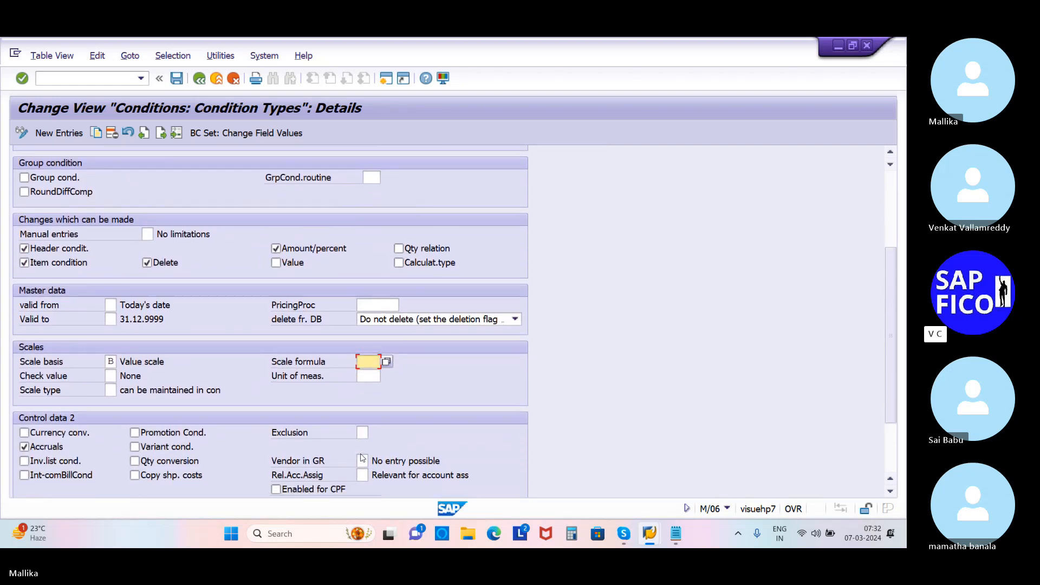
left_click(112, 383)
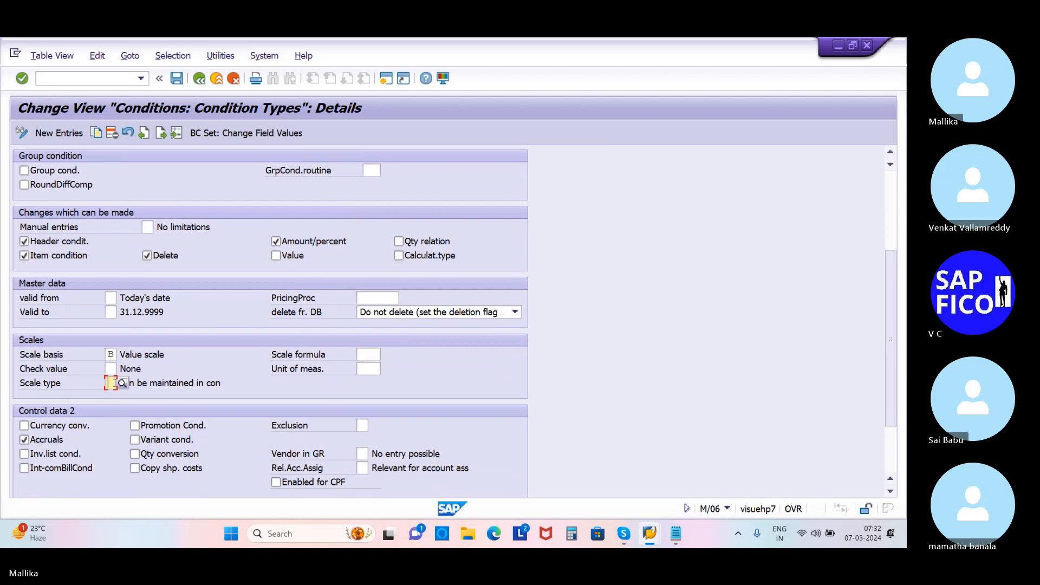
scroll(123, 388, "down", 3)
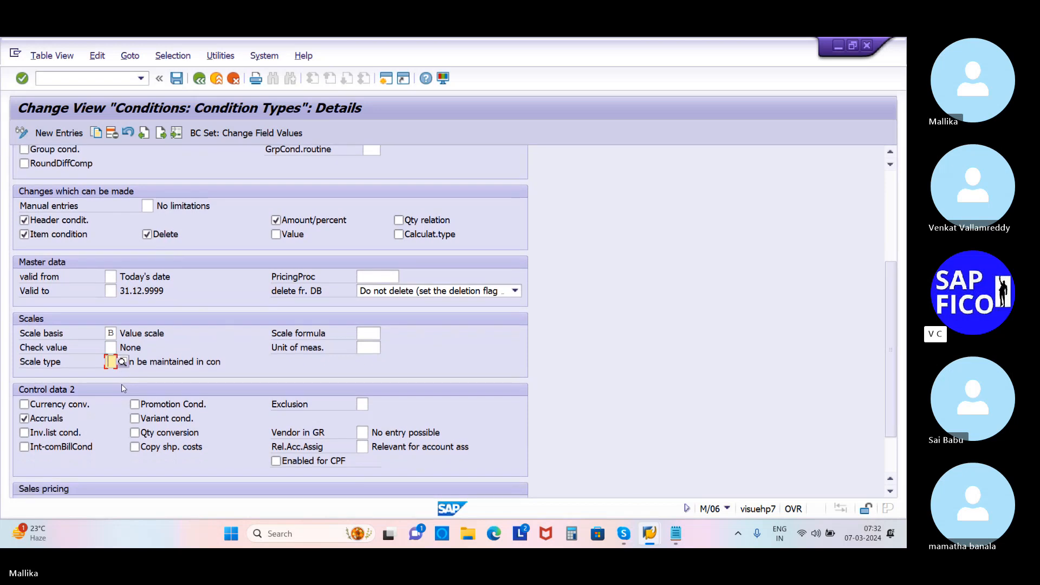
- Choose F, Volume scale, as the scale basis for condition type FRA1
left_click(119, 331)
left_click(121, 334)
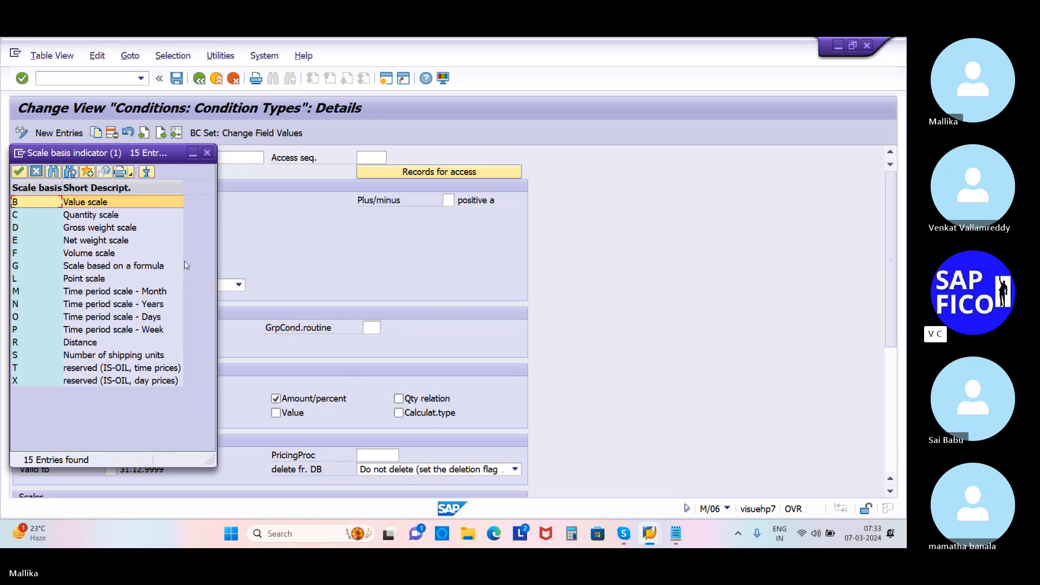
double_click(111, 258)
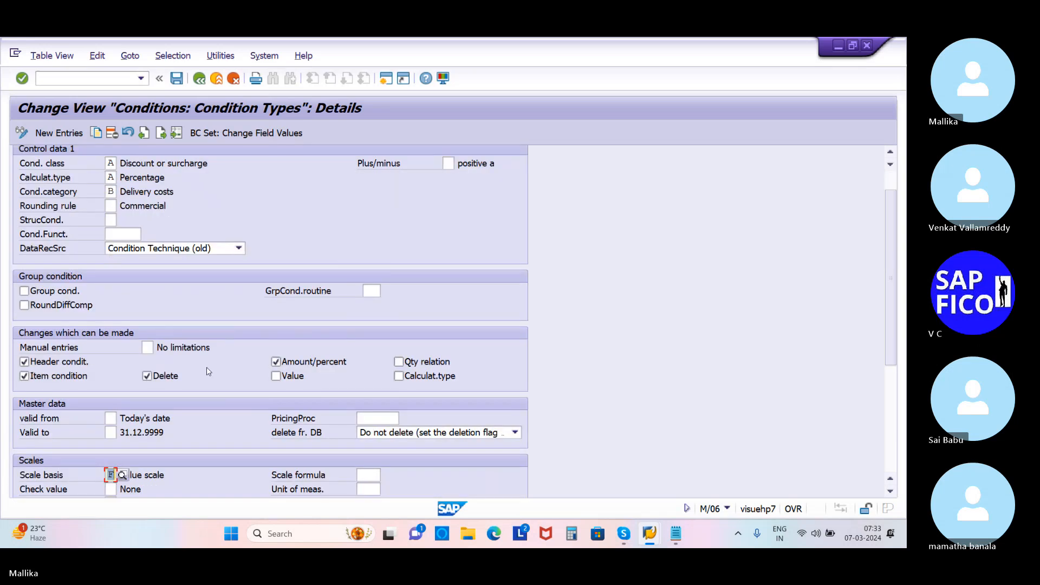
- Review FRA1's check value under Scales and the Accruals indicator under Control data 2
scroll(210, 375, "down", 8)
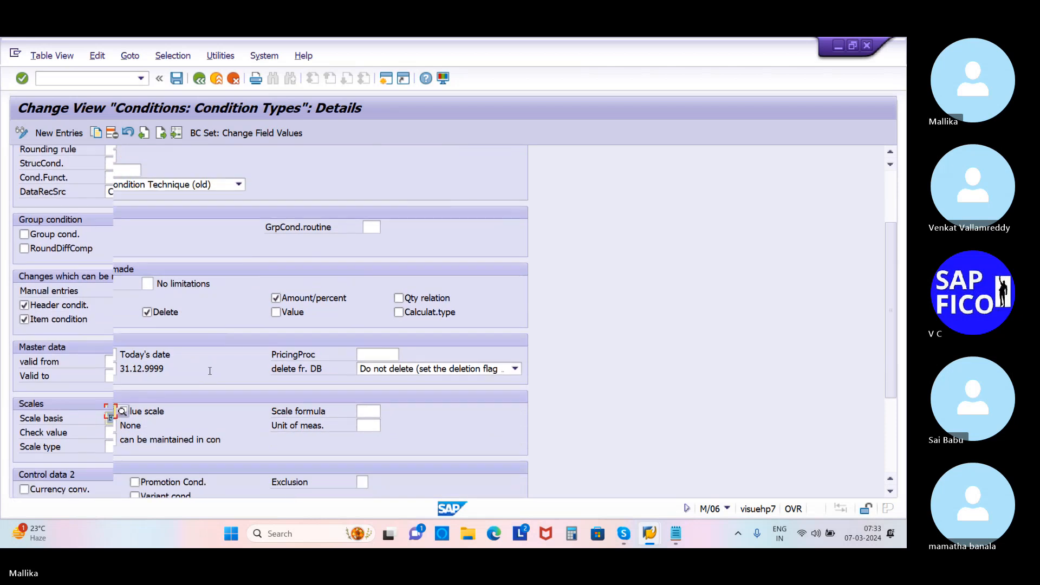
scroll(210, 371, "down", 4)
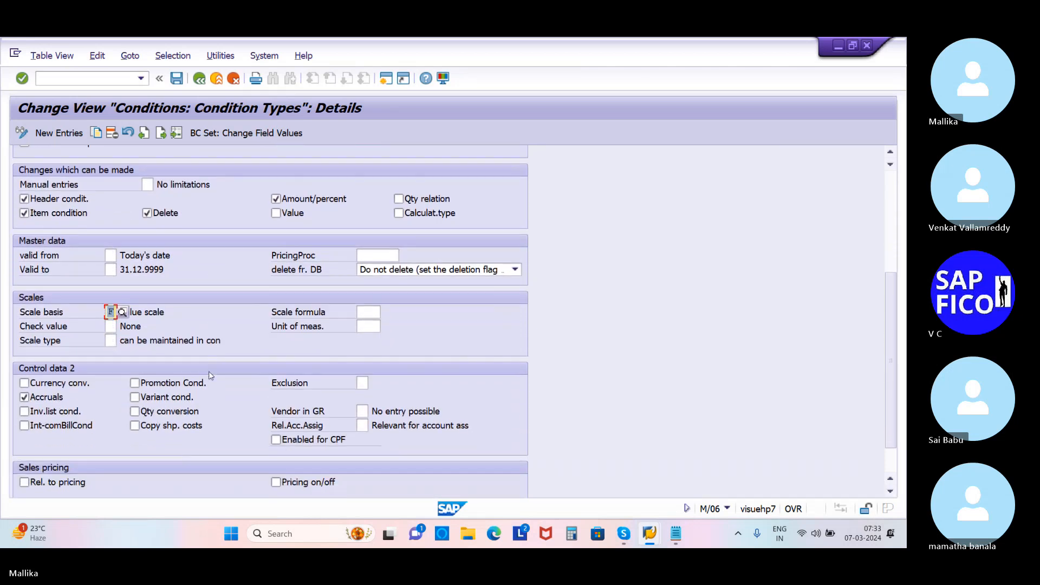
left_click(185, 312)
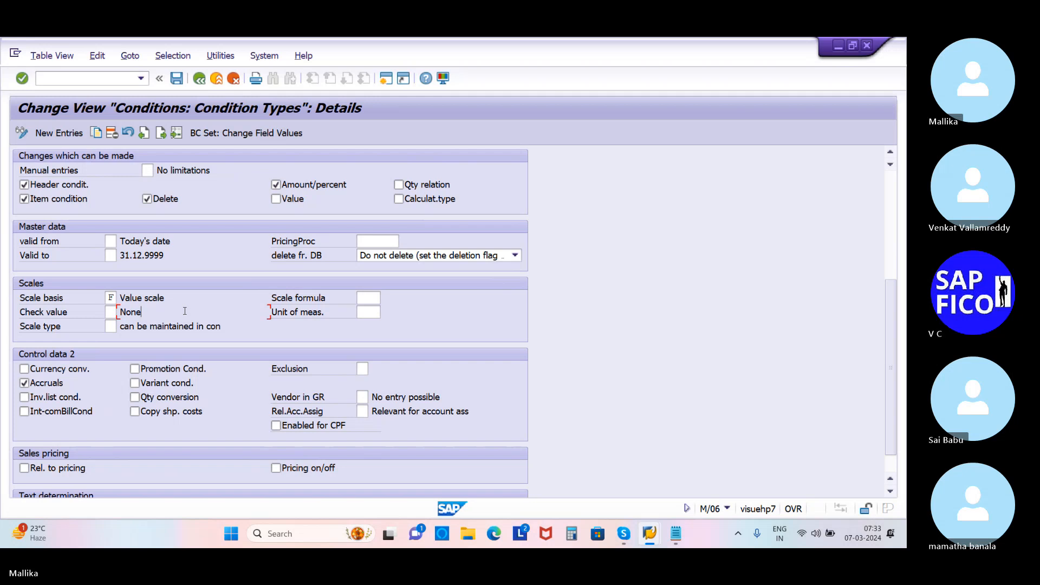
left_click(69, 387)
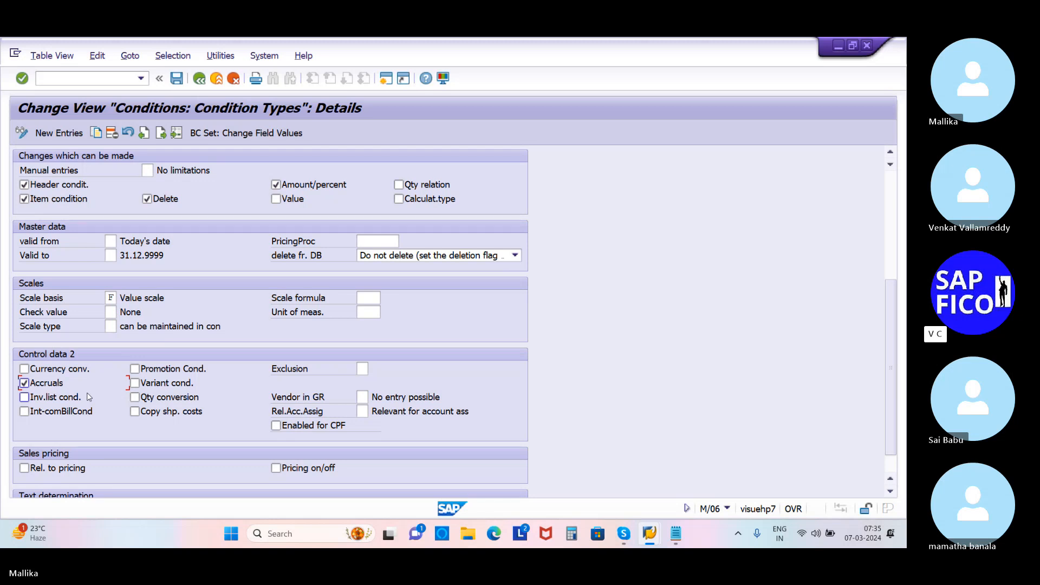
- Set FRA1's scale basis to B, Value scale, and save the condition type under the proposed customizing request
left_click(112, 296)
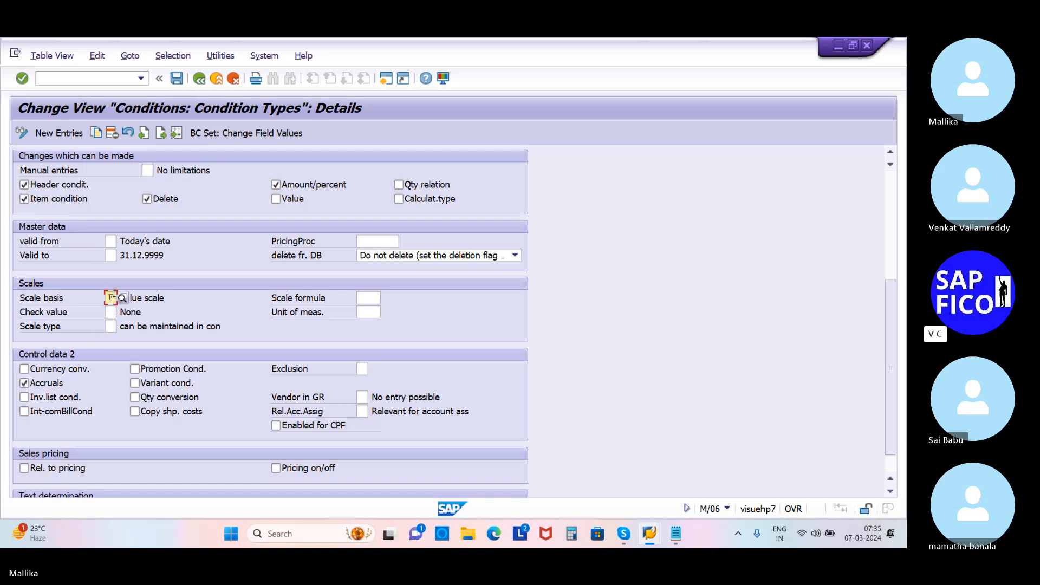
left_click(122, 299)
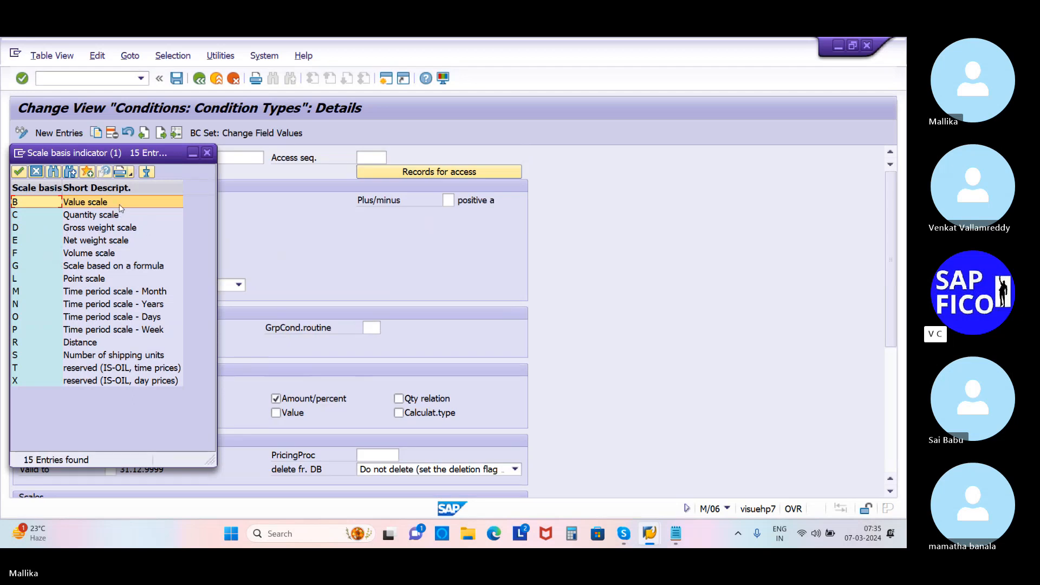
double_click(98, 203)
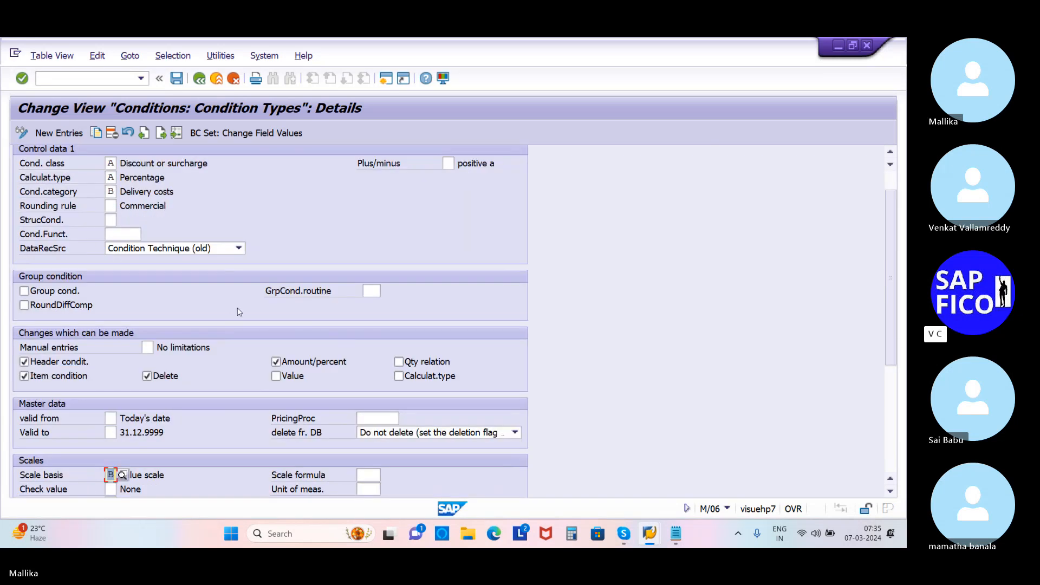
scroll(209, 347, "down", 3)
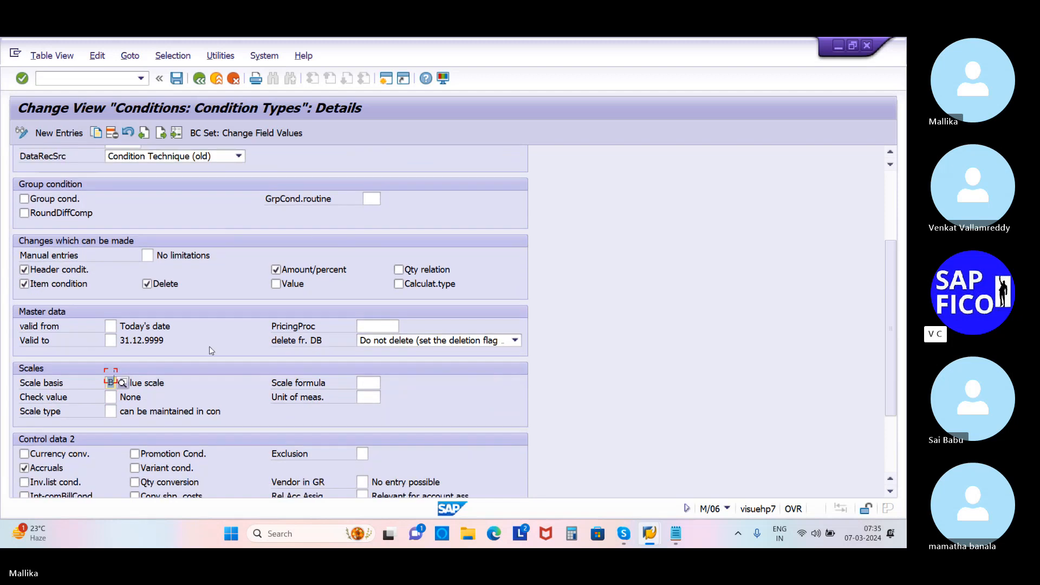
scroll(211, 351, "down", 2)
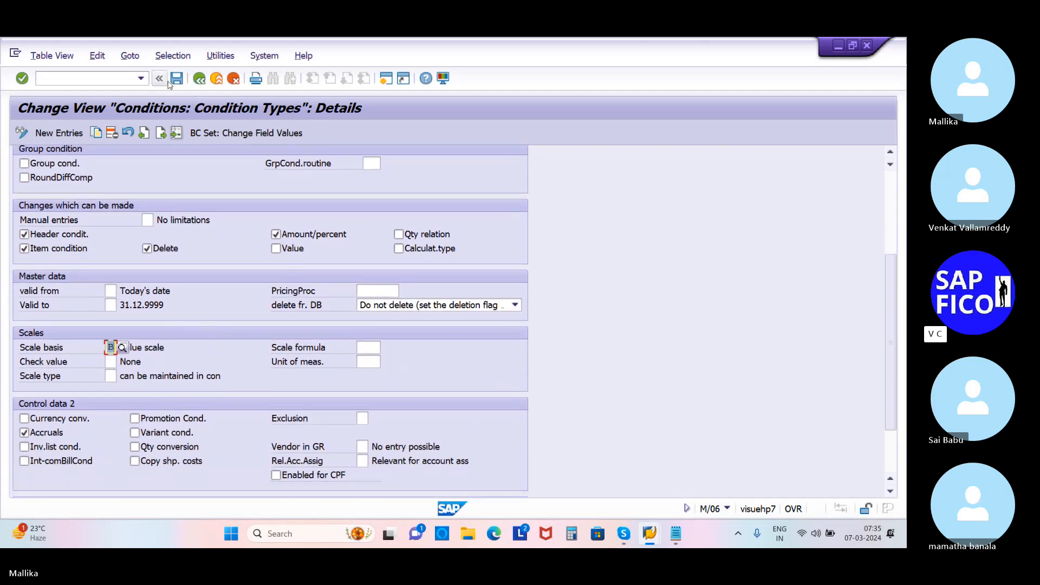
left_click(175, 80)
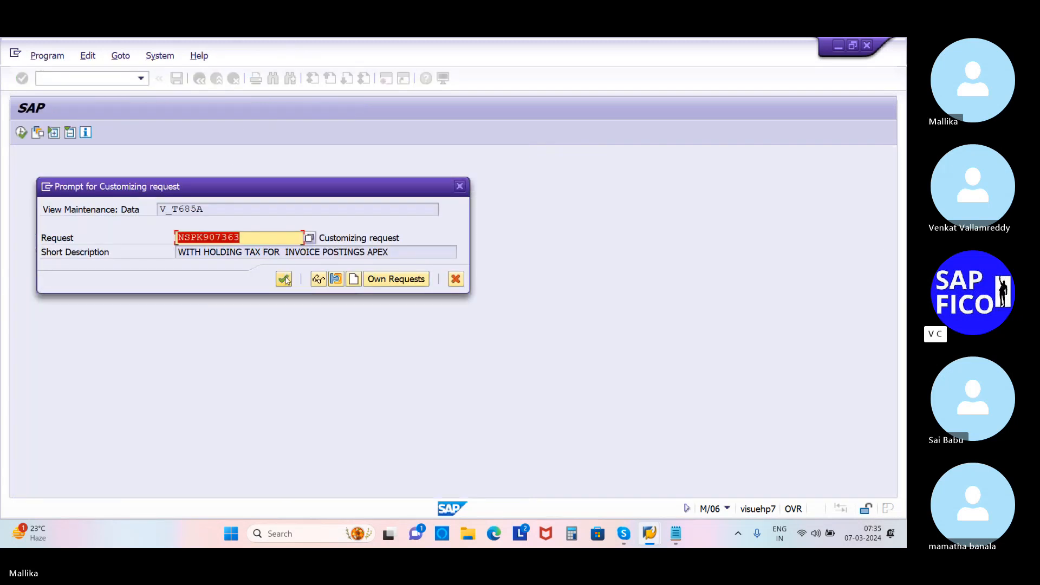
left_click(285, 279)
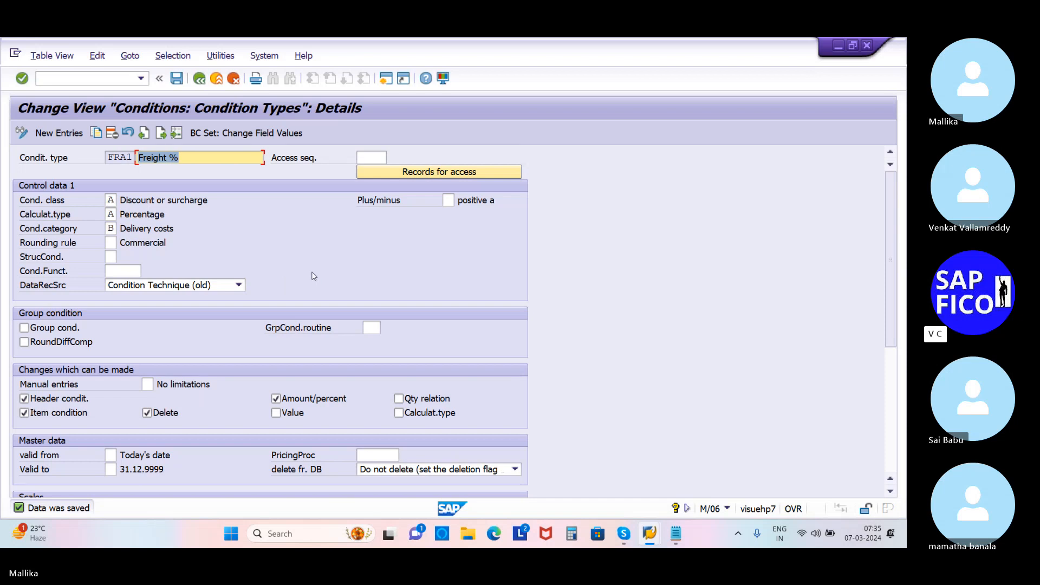
- Leave the FRA1 details and start transaction M/08 for the purchasing calculation procedures
left_click(209, 159)
left_click(54, 82)
type("/N")
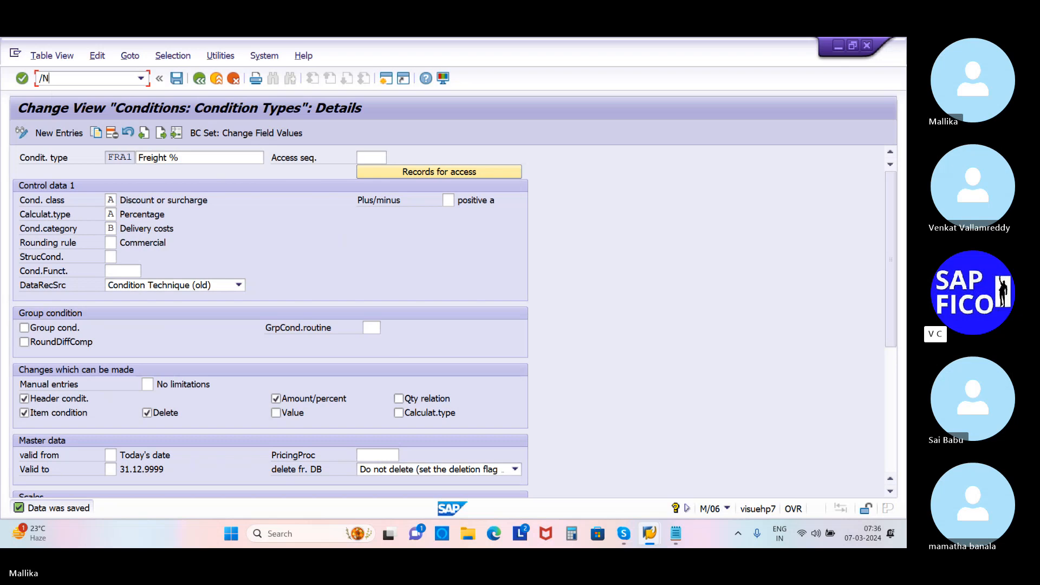
type("M/08")
key("Return")
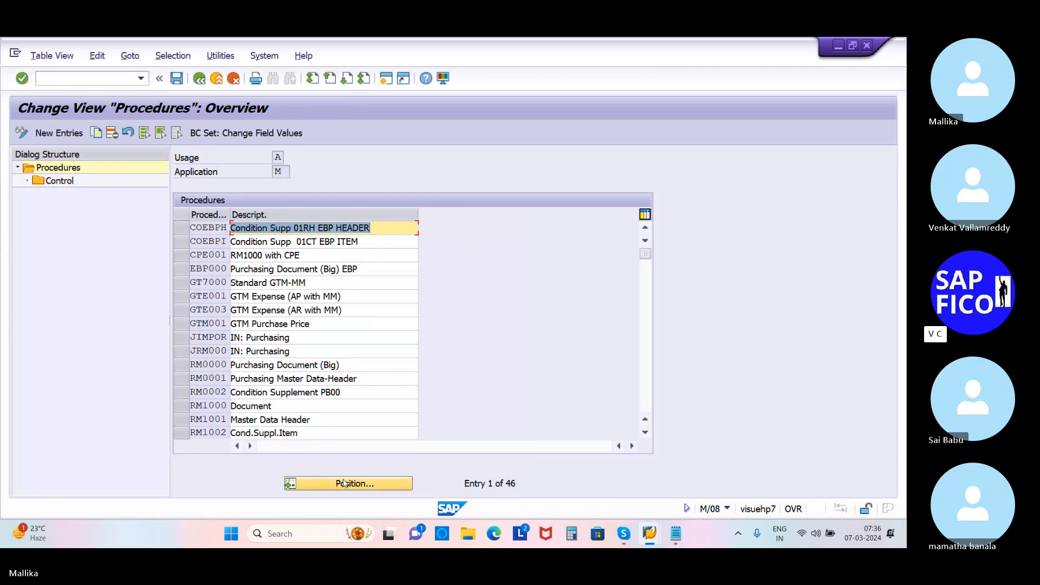
- Try to position the procedures list at the entry FAR1
key("Delete")
key("Escape")
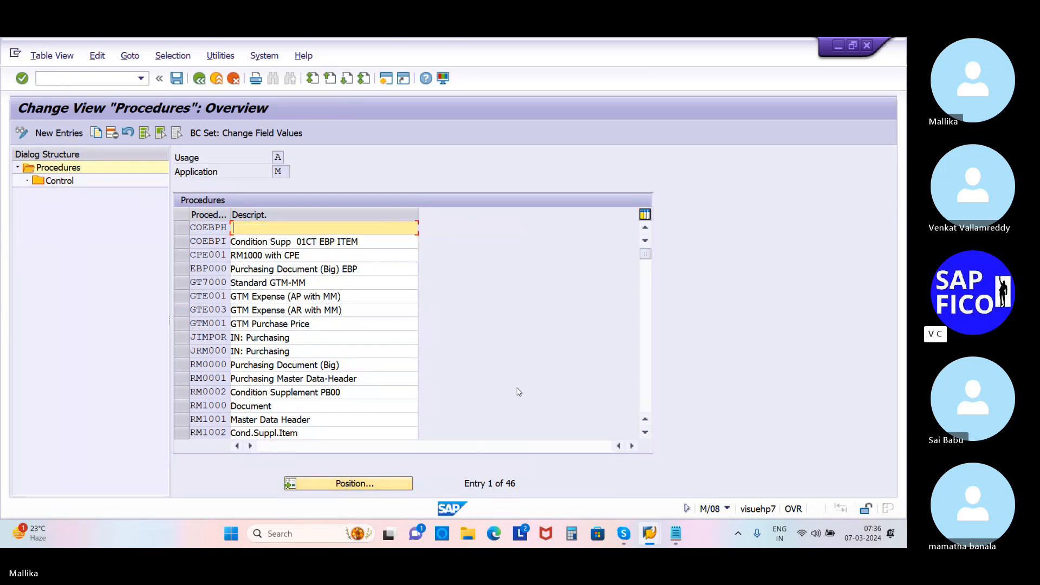
left_click(374, 484)
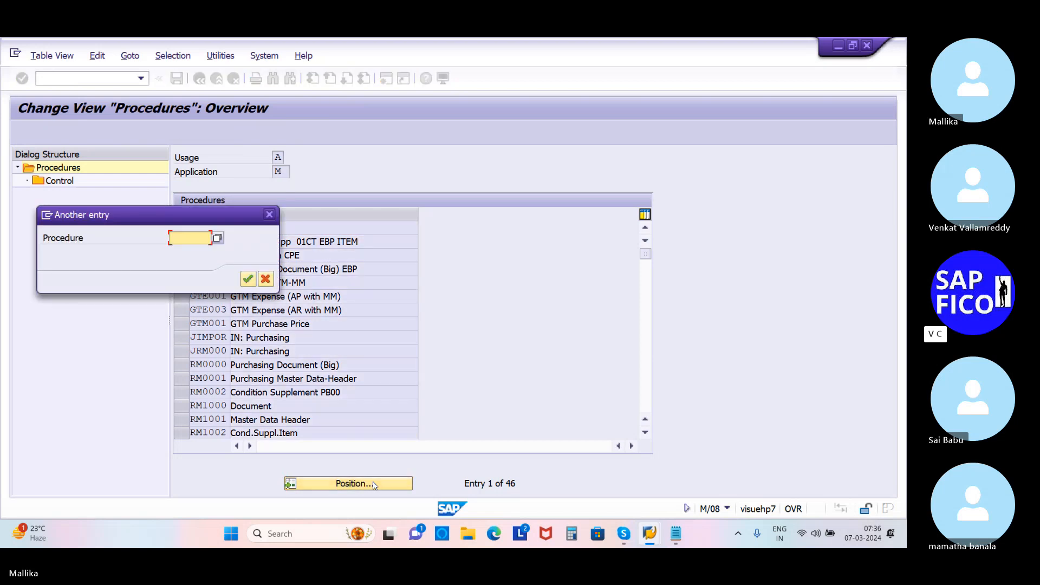
key("Delete")
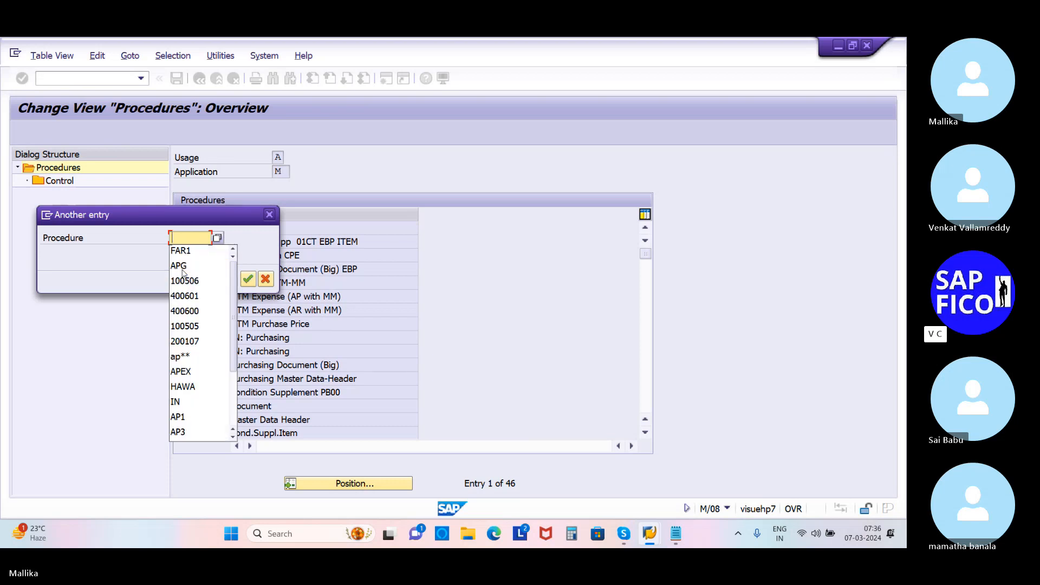
left_click(203, 251)
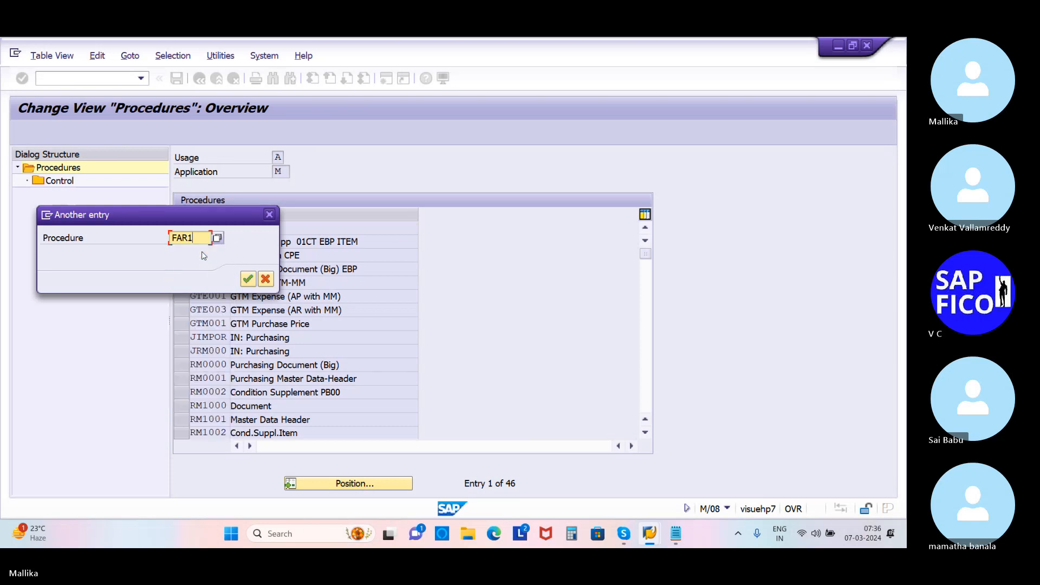
left_click(248, 279)
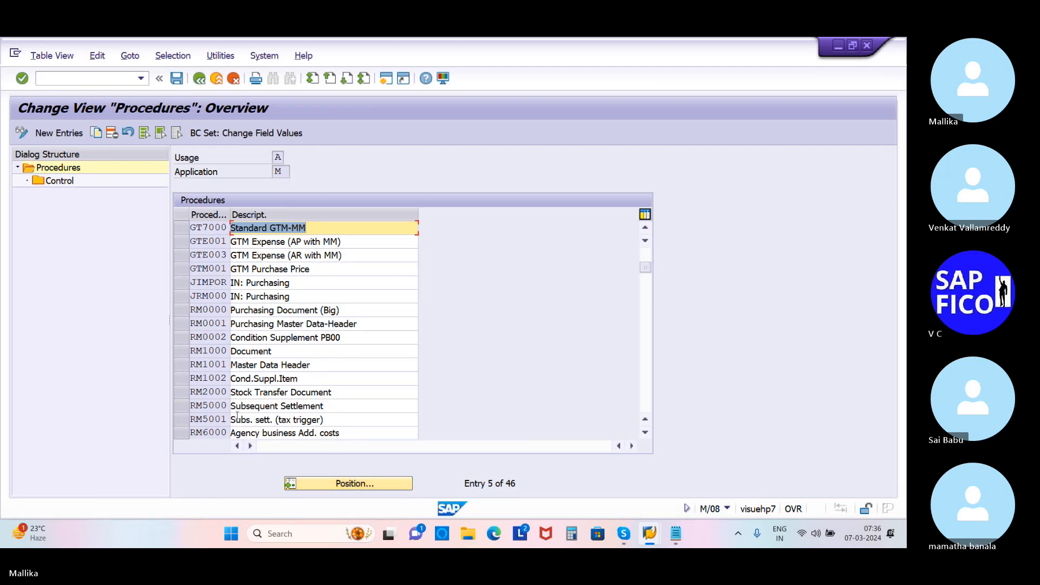
- Open the Control overview of procedure RM1000 and inspect the FRA1 Freight % row
left_click(187, 353)
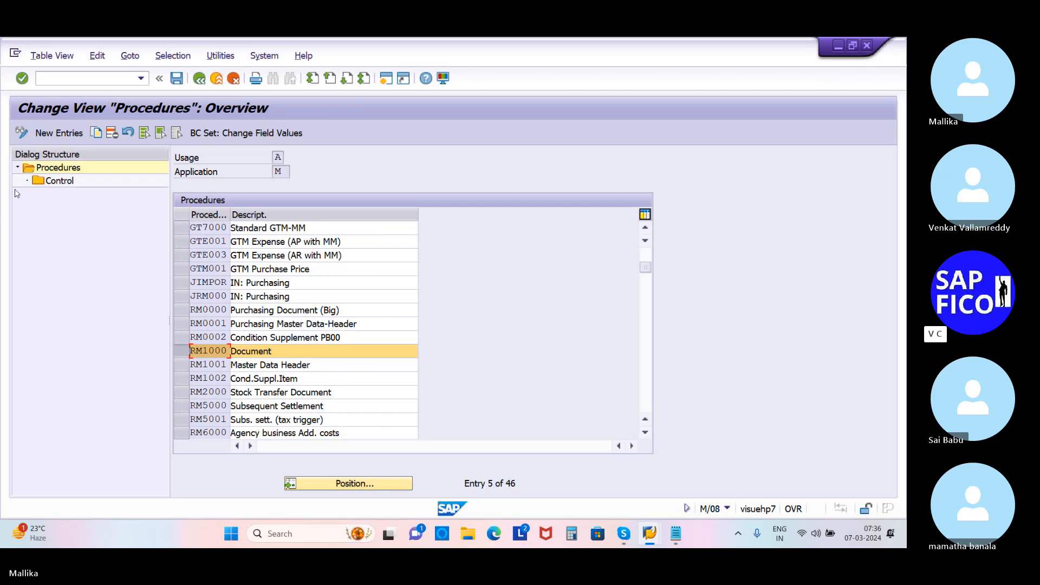
double_click(52, 183)
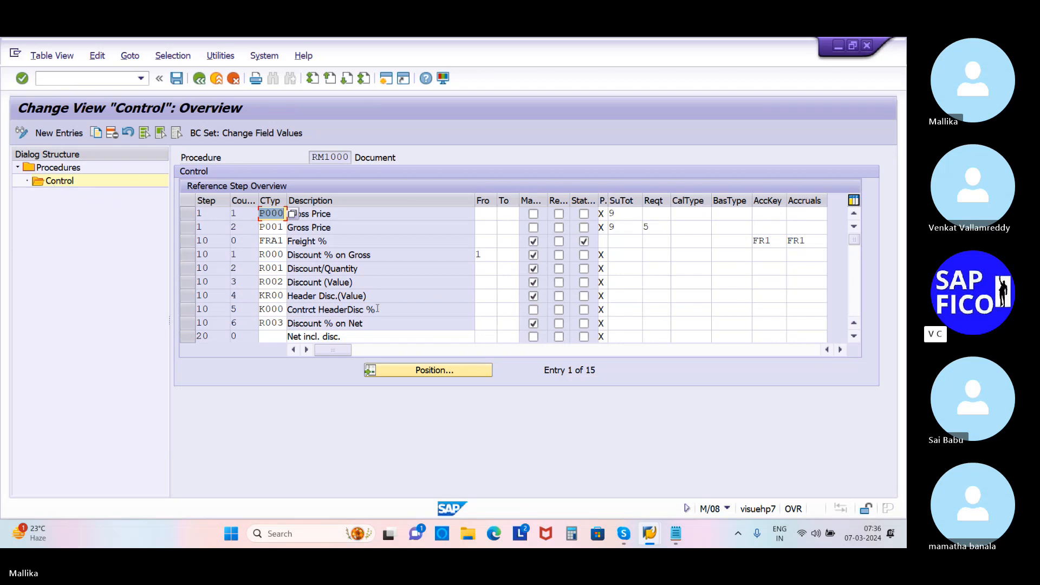
left_click(273, 242)
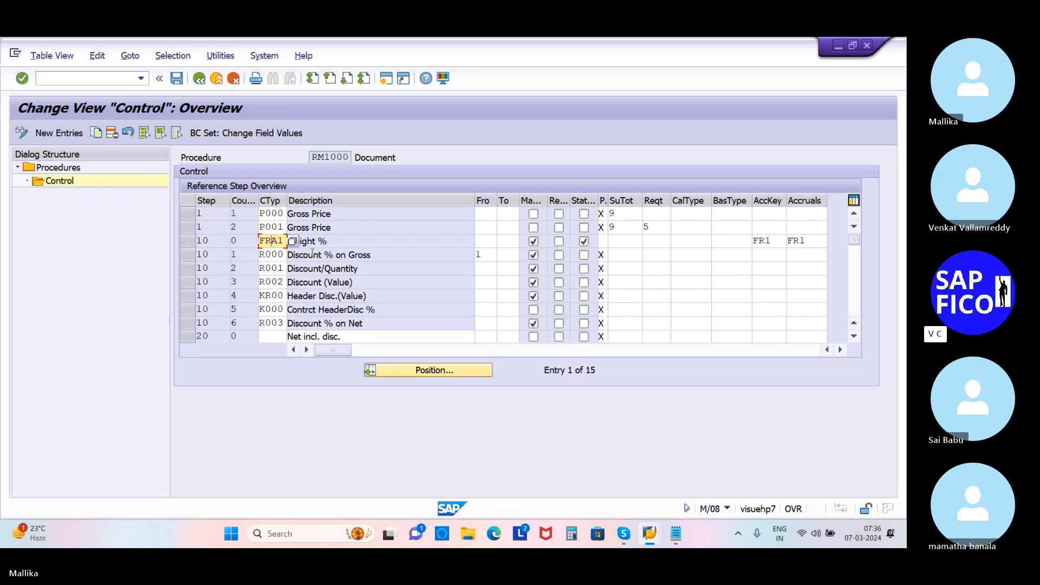
left_click(347, 242)
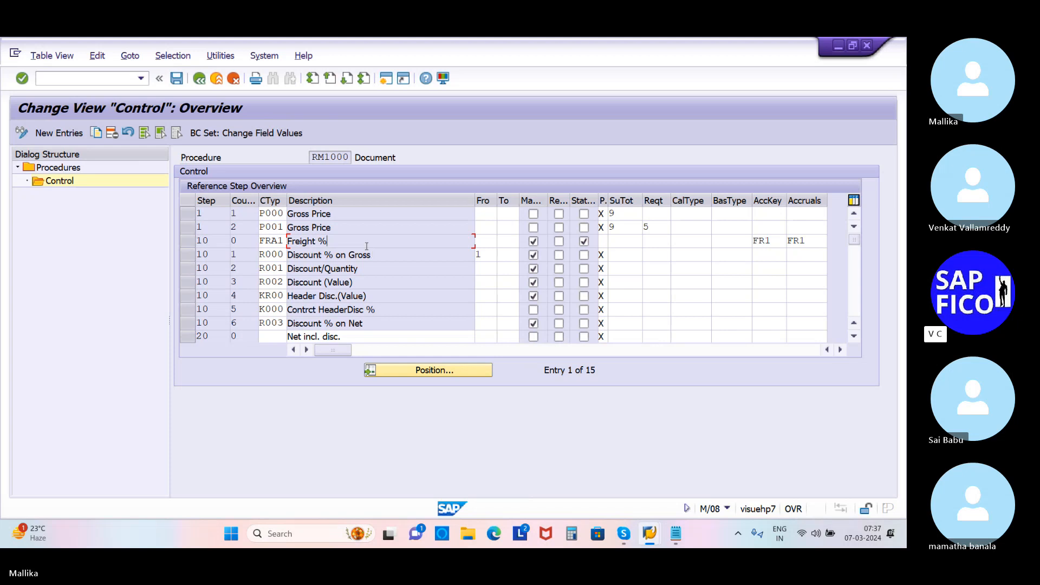
- Delete the FRA1 Freight % row from procedure RM1000's control data and save under the proposed customizing request
left_click(187, 241)
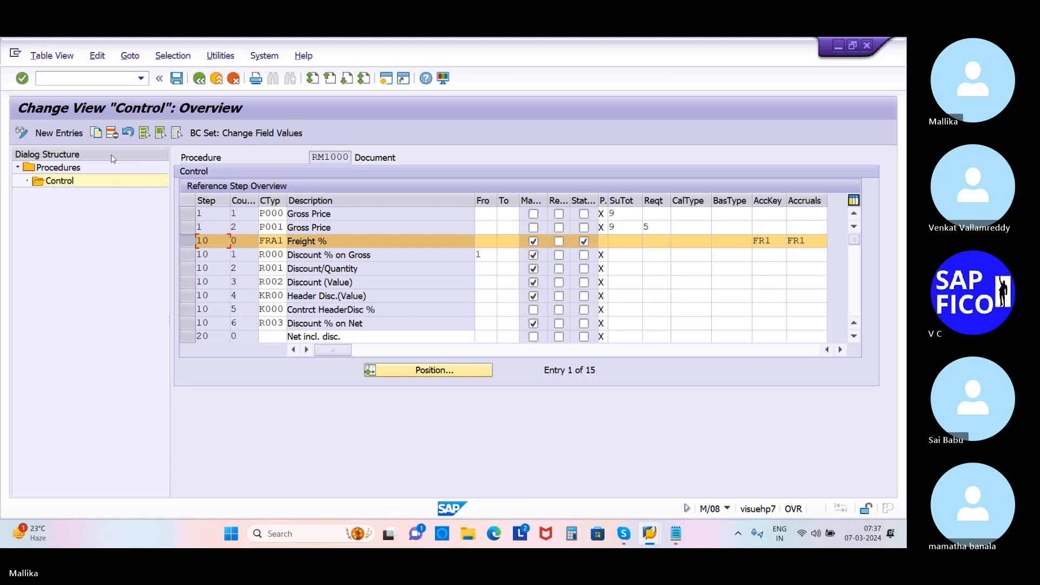
left_click(111, 133)
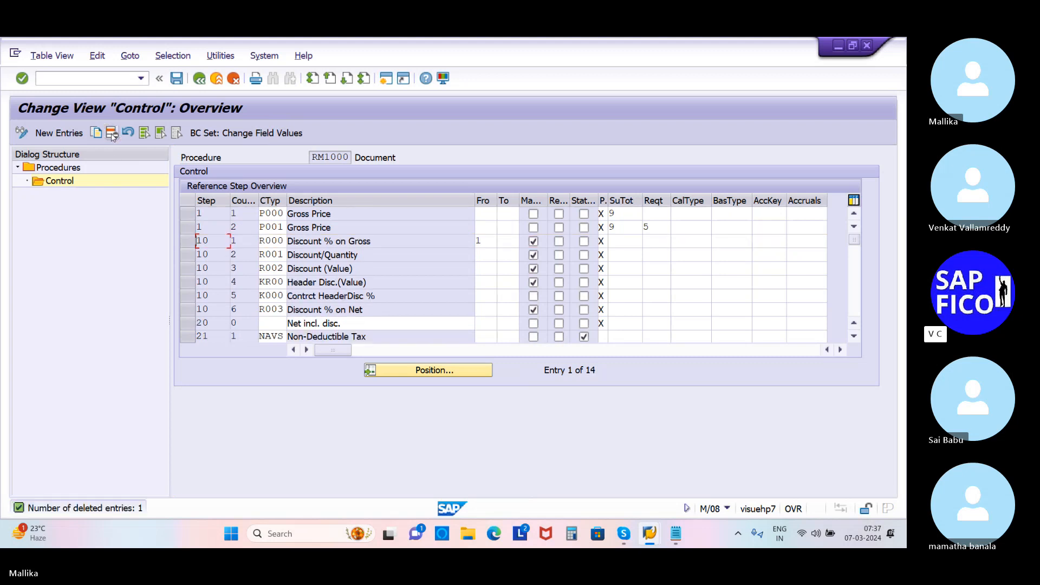
left_click(177, 78)
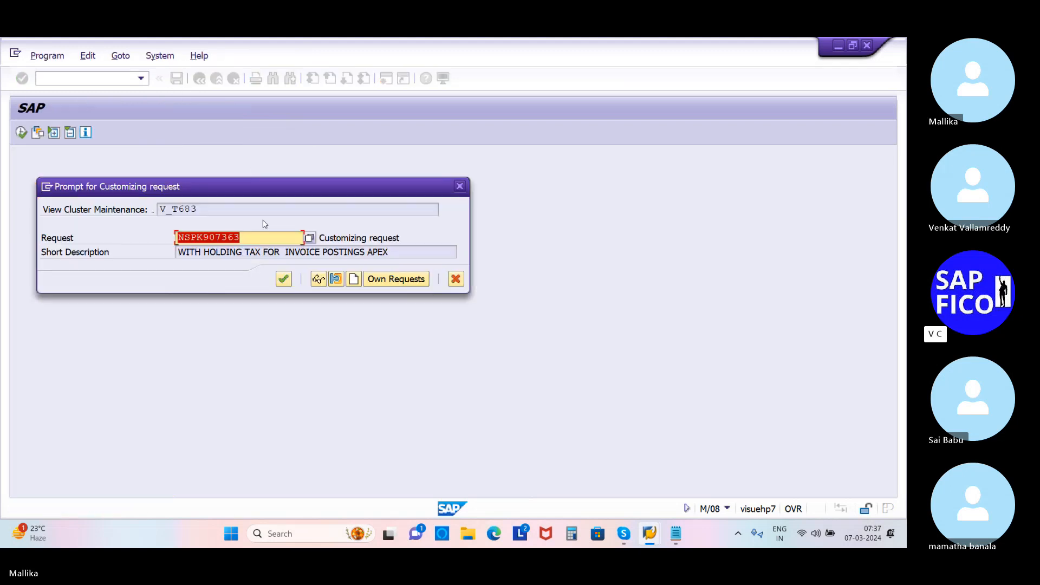
left_click(283, 279)
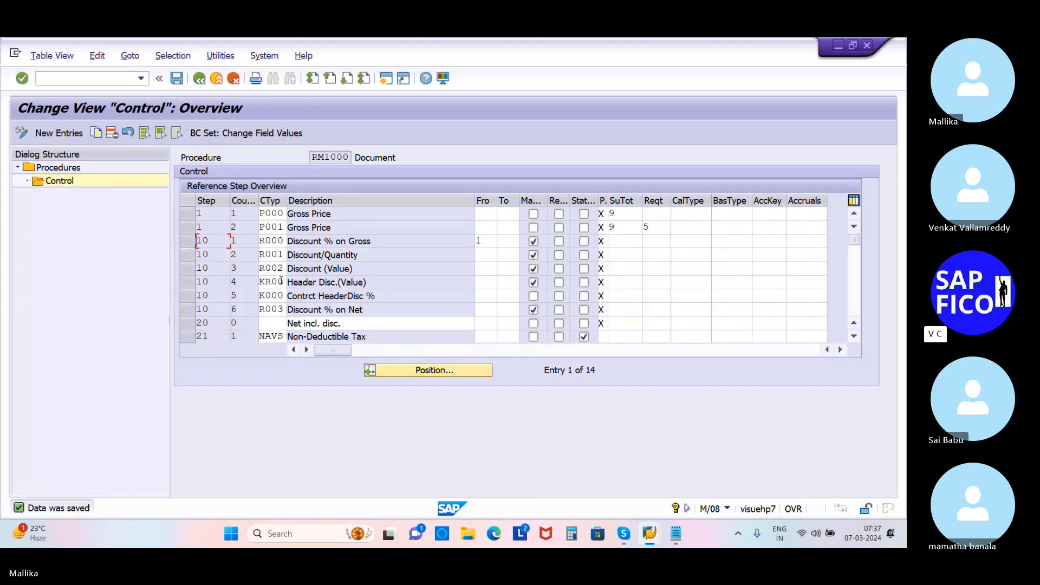
- Create a new control entry in procedure RM1000 with step 10 and condition type FRA1, marked as manual and statistical
left_click(54, 133)
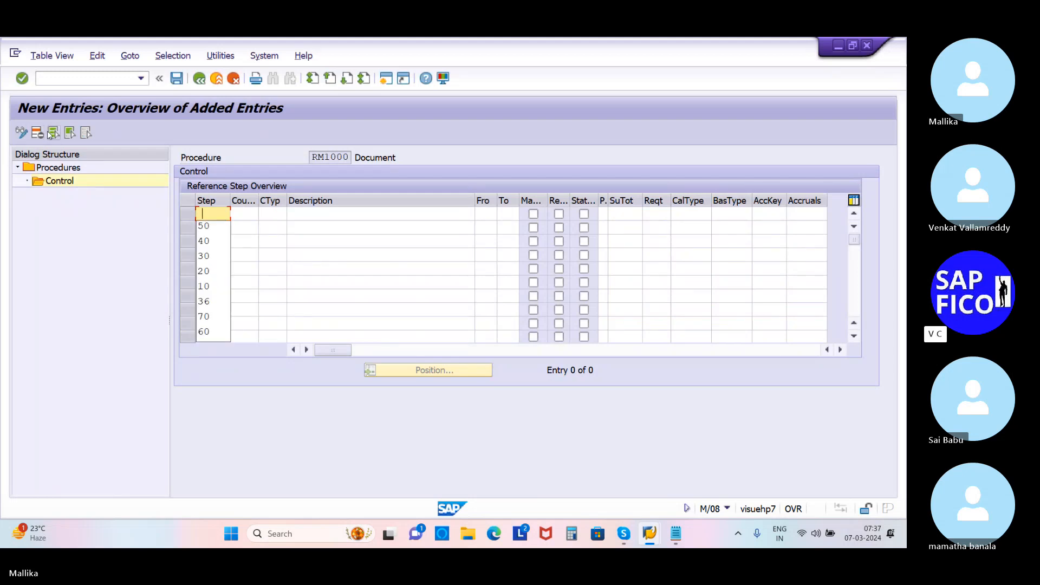
left_click(209, 286)
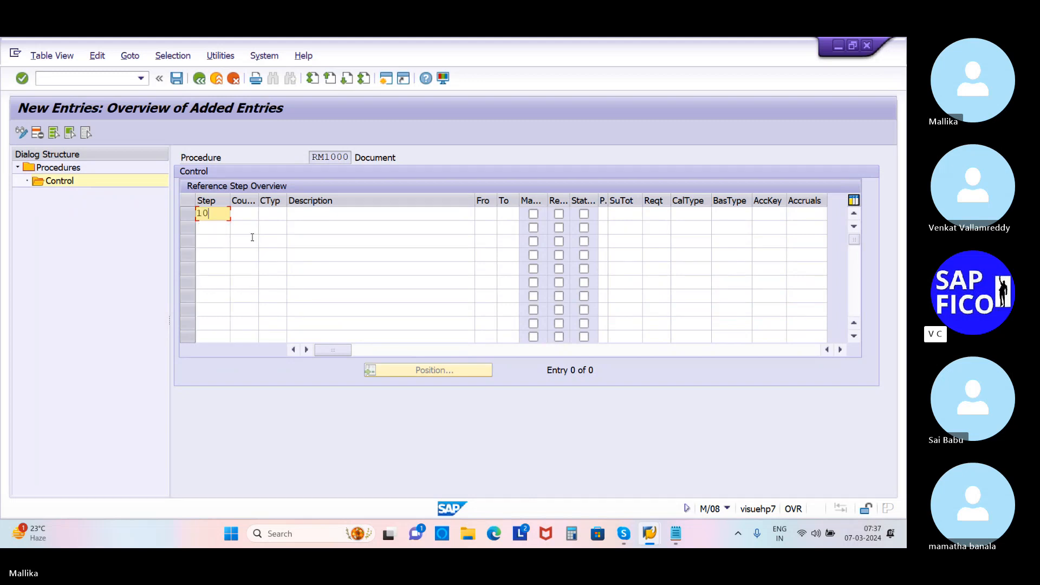
left_click(279, 212)
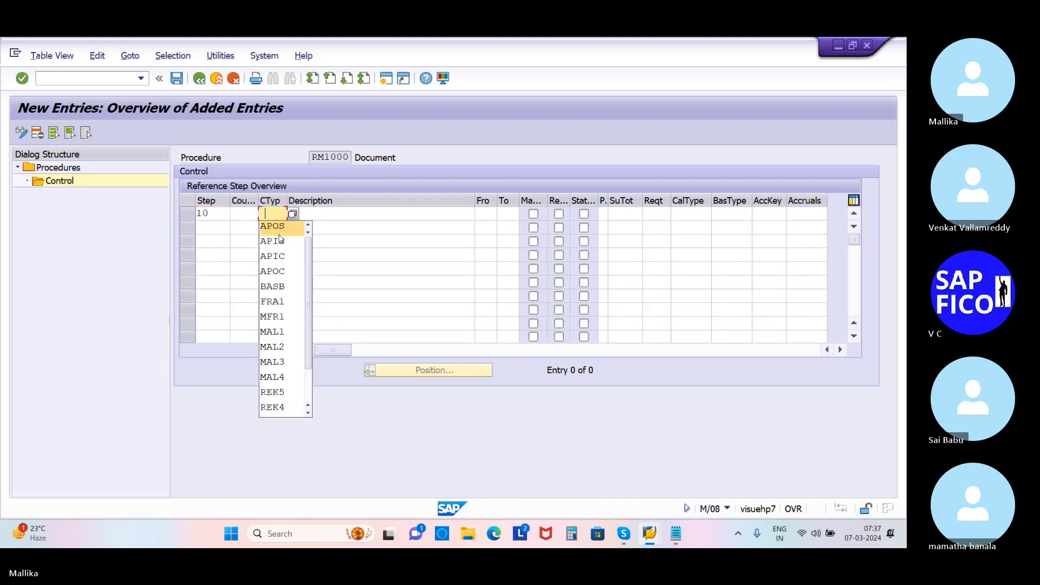
left_click(275, 302)
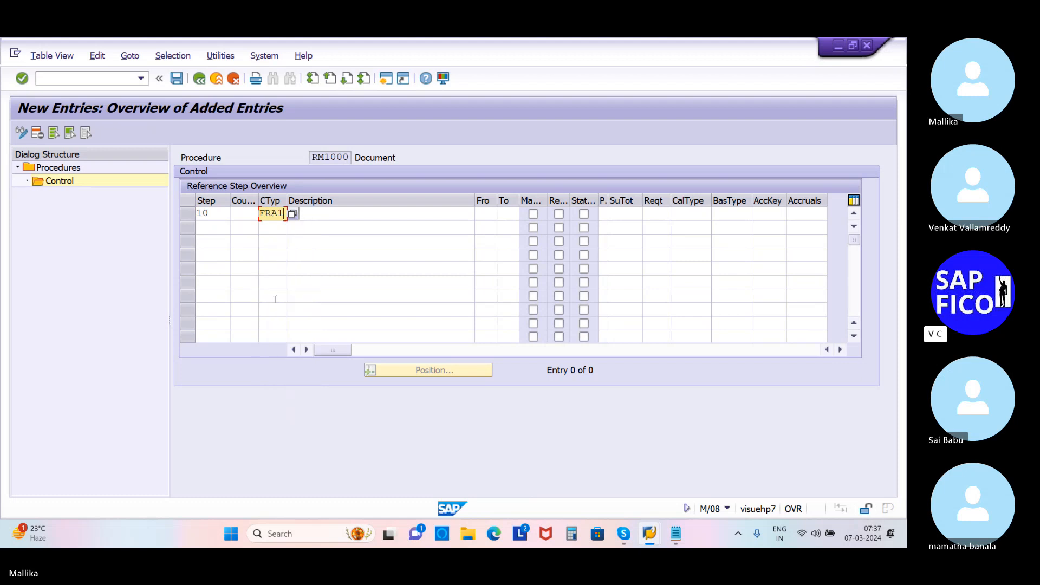
left_click(312, 212)
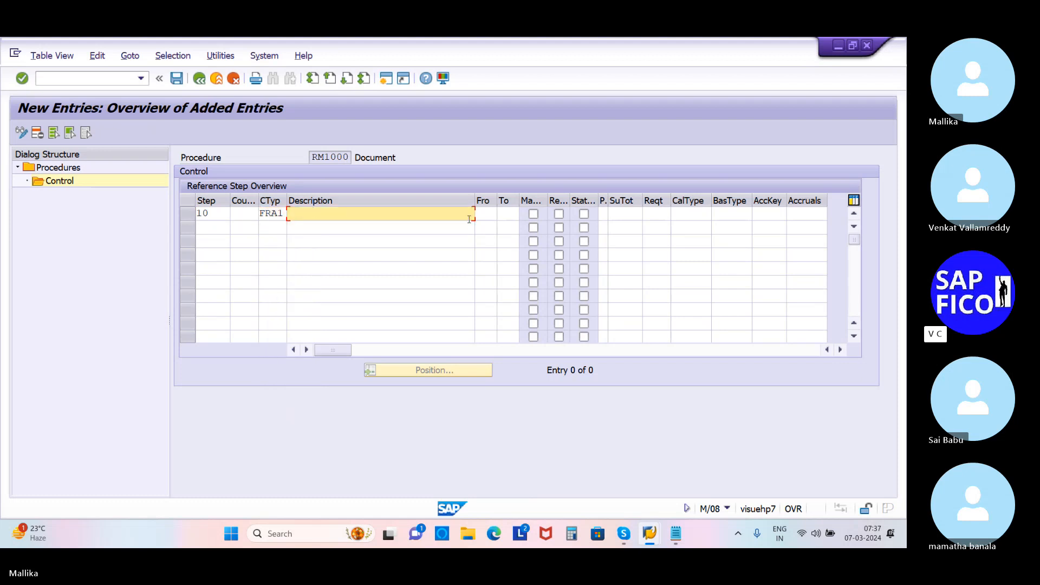
left_click(533, 214)
left_click(584, 215)
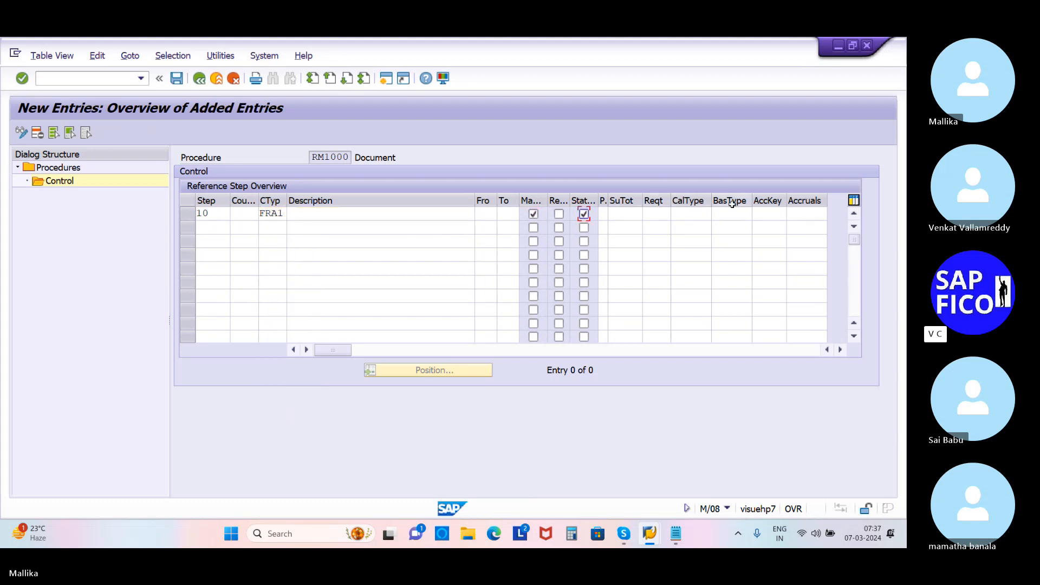
- Assign FR1 as both the account key and the accruals key of the FRA1 entry and save it
left_click(770, 217)
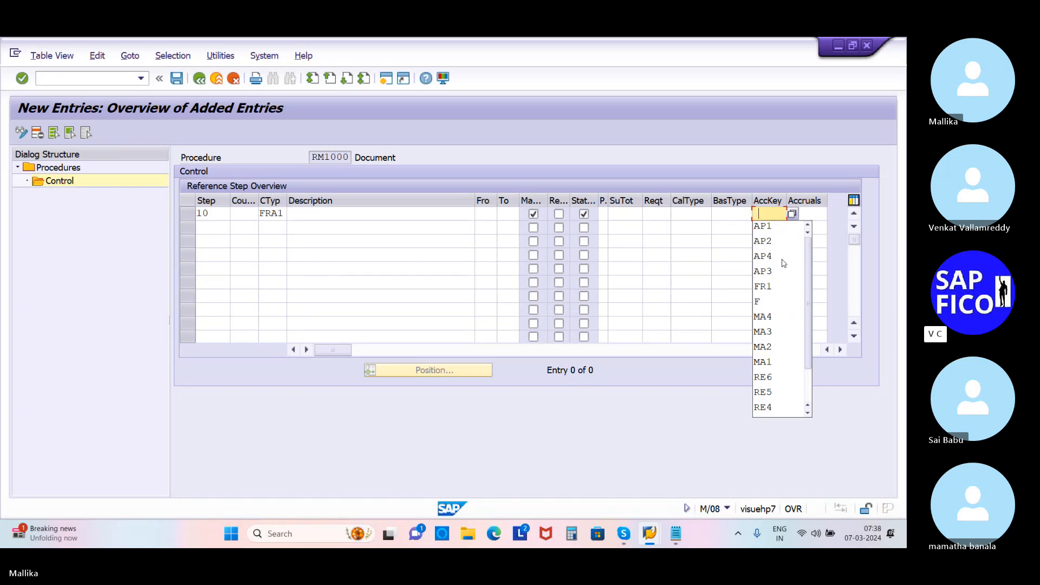
left_click(775, 293)
key("Tab")
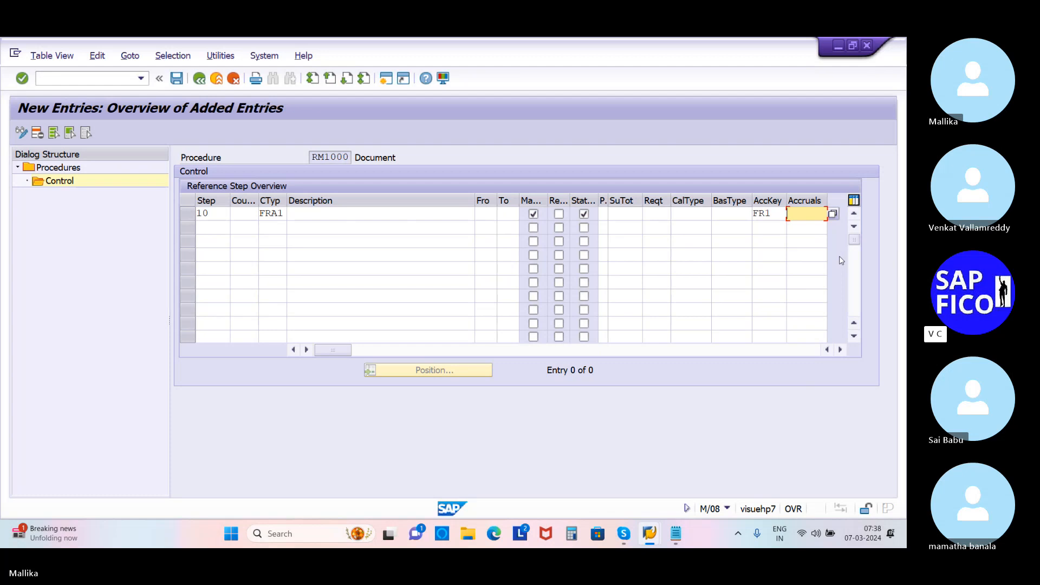
type("FR1")
key("Return")
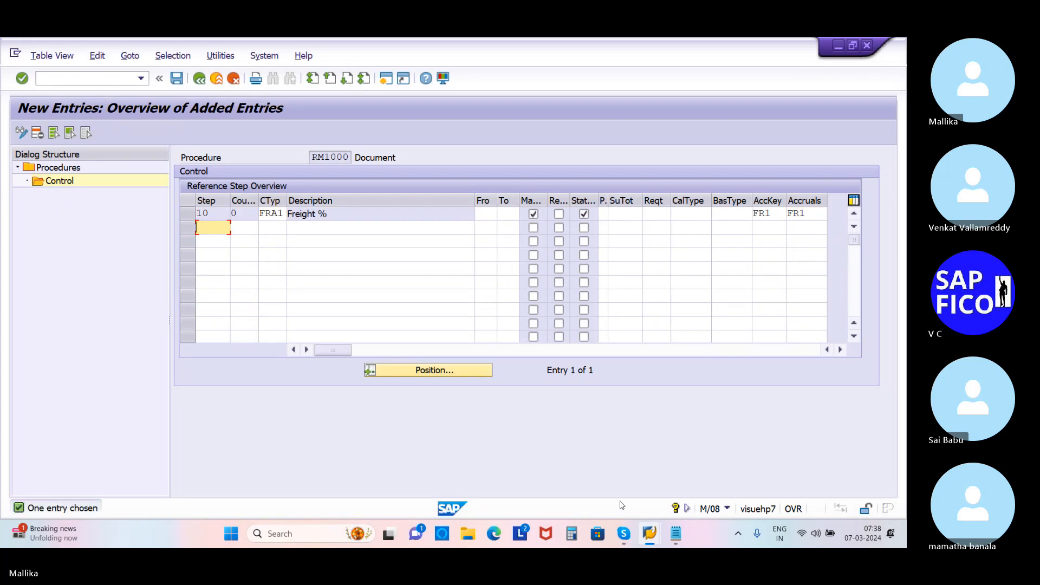
left_click(176, 79)
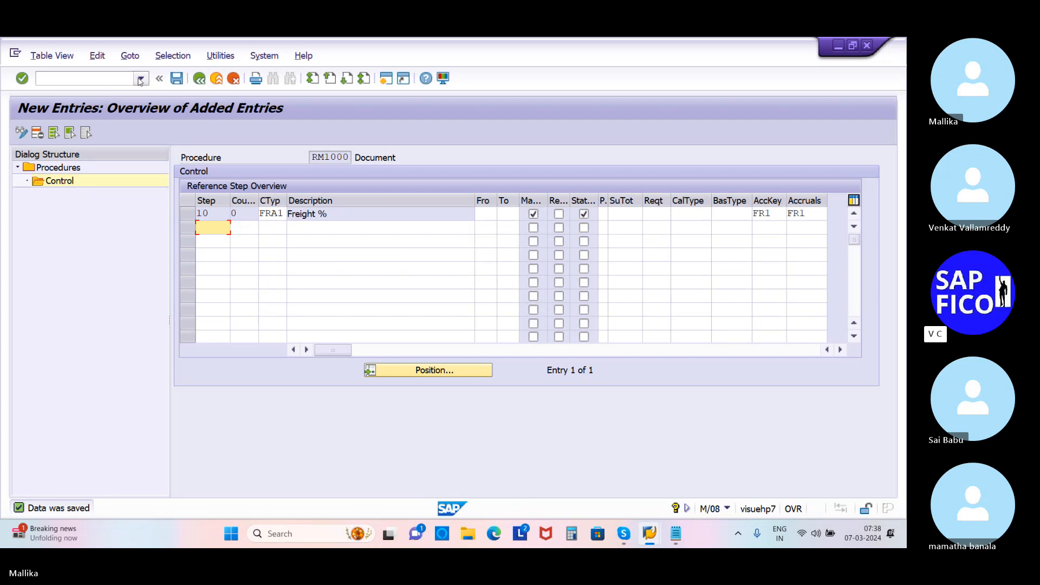
- Start transaction ME21N to create a purchase order and close its help pane
left_click(96, 79)
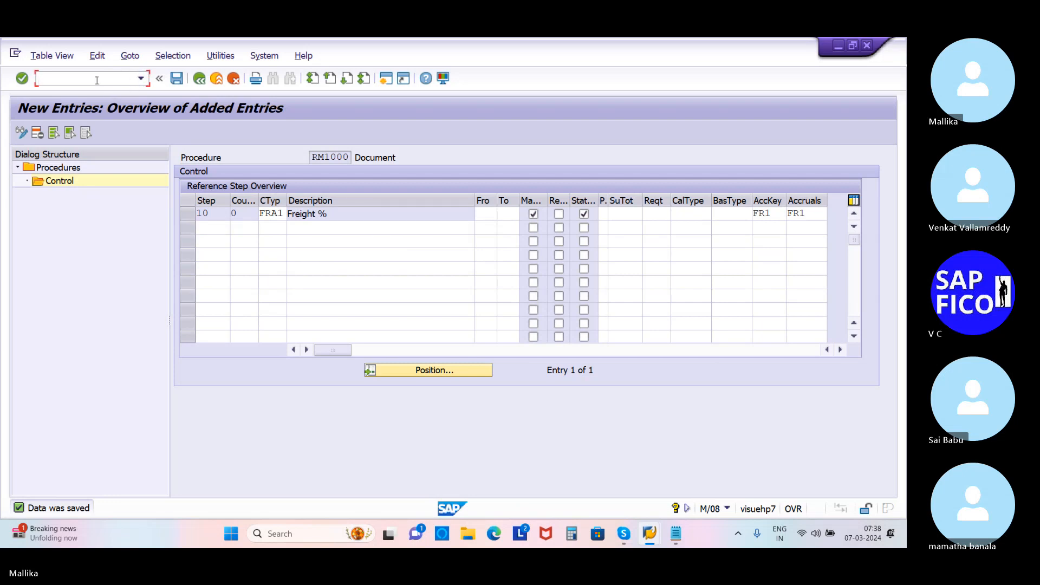
type("/NME21N")
key("Return")
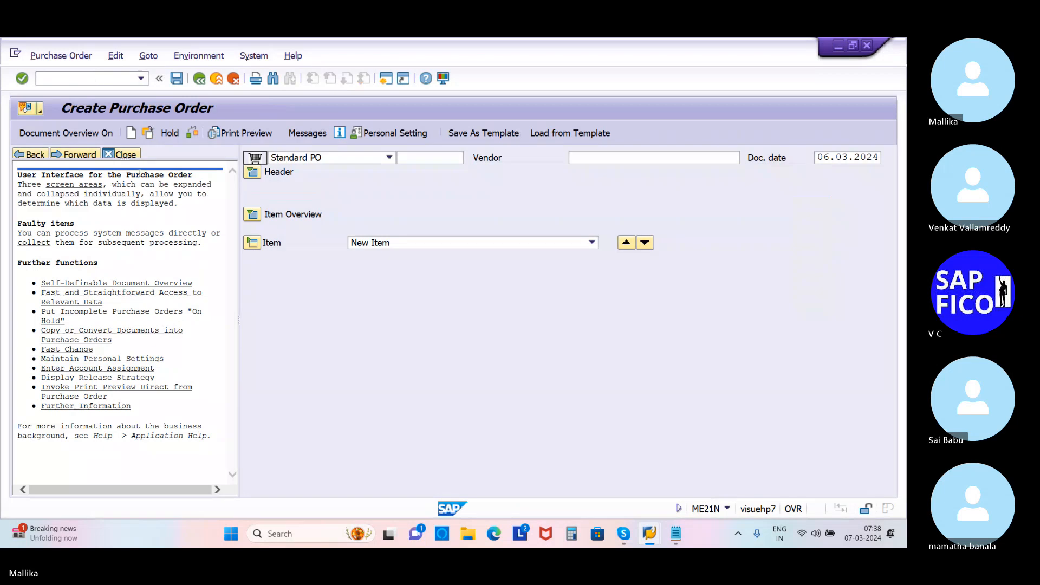
left_click(121, 155)
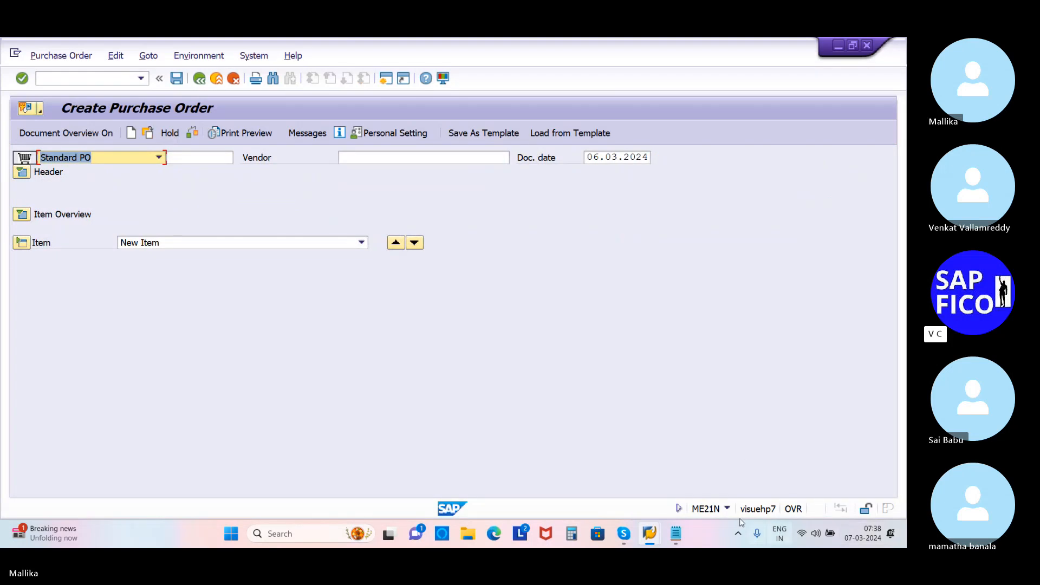
- Look up the vendors of company code MAL2 and set IFB as the purchase order's vendor
left_click(353, 161)
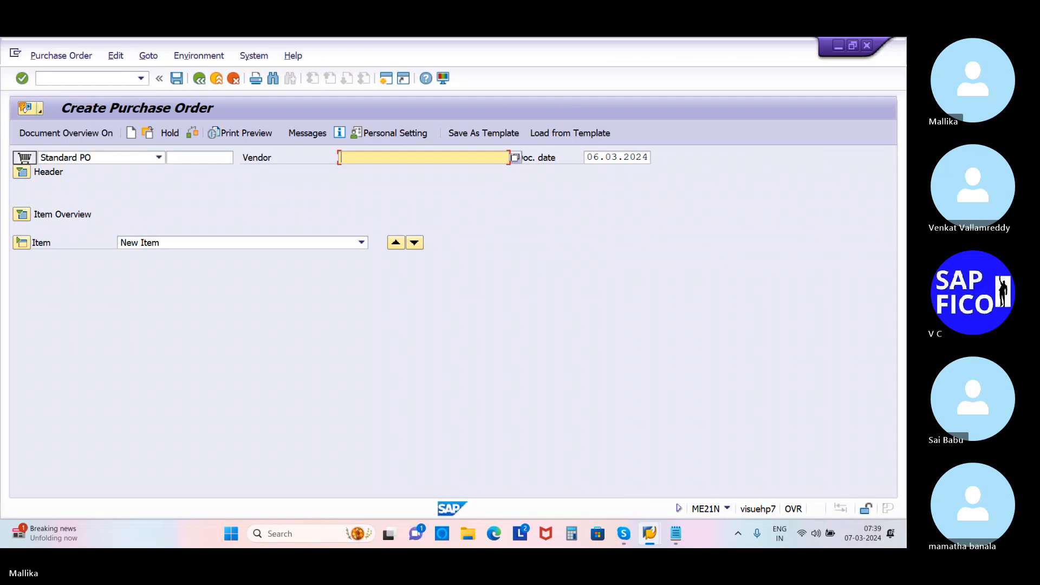
left_click(510, 163)
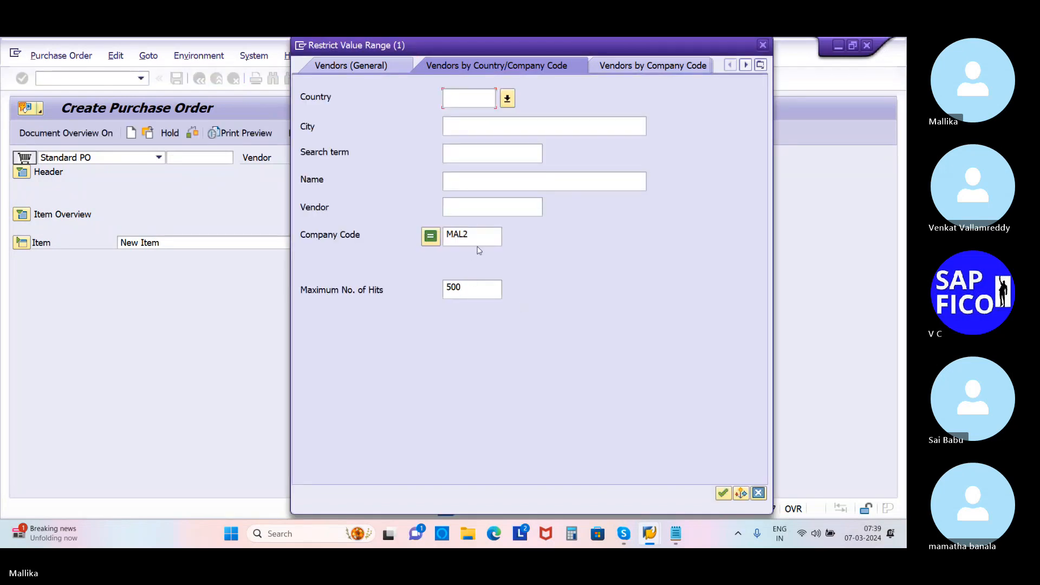
left_click(723, 493)
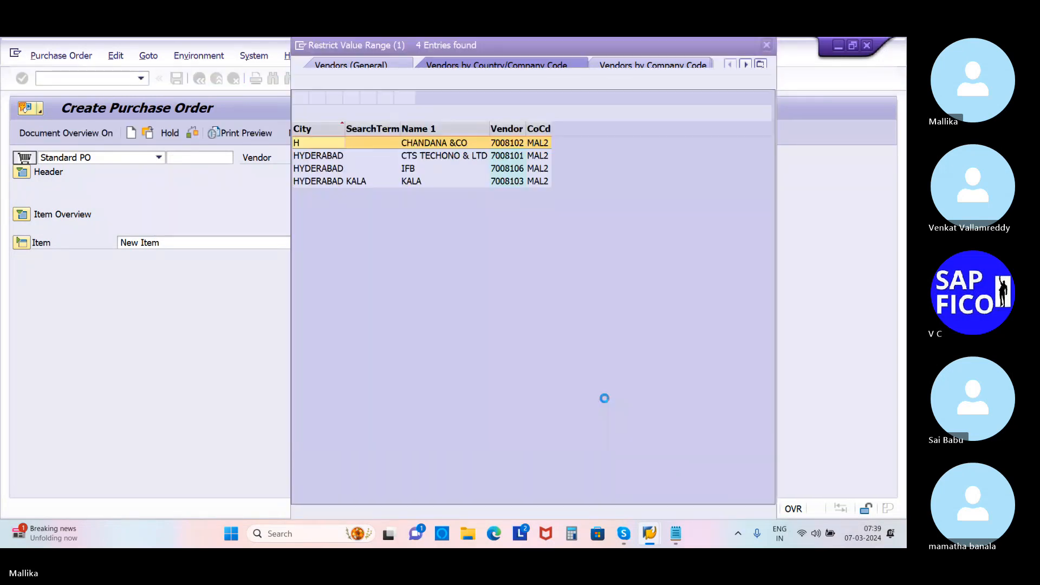
double_click(537, 169)
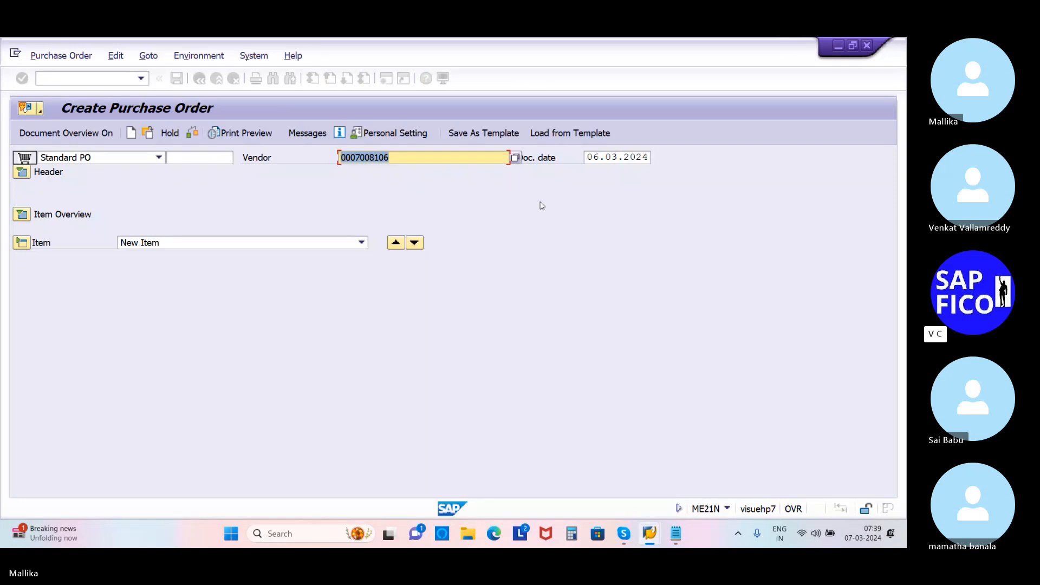
key("Return")
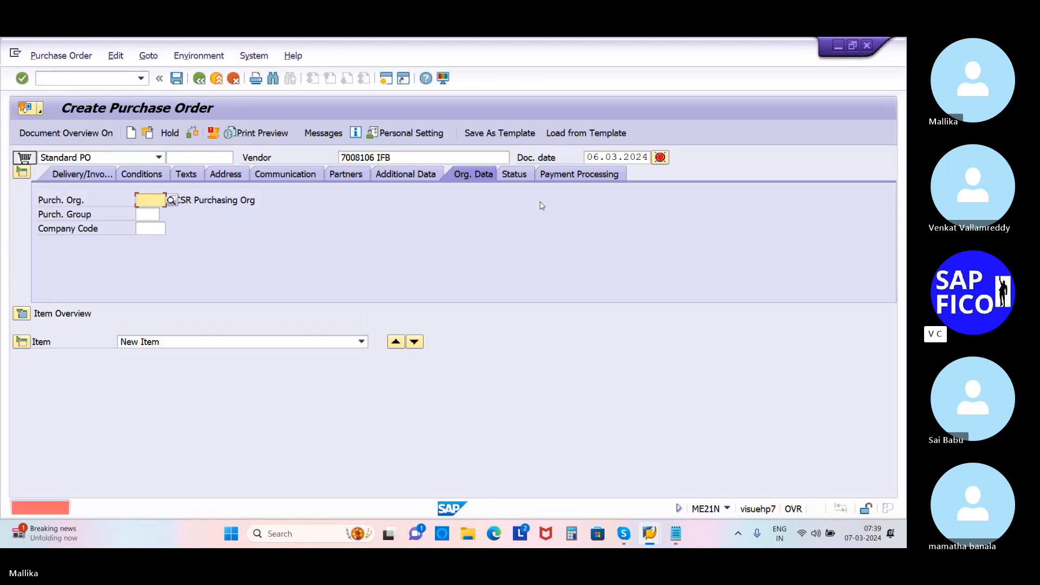
- Enter purchasing organization MALP, purchasing group MPG and company code MAL2 in the purchase order's organizational data
left_click(156, 227)
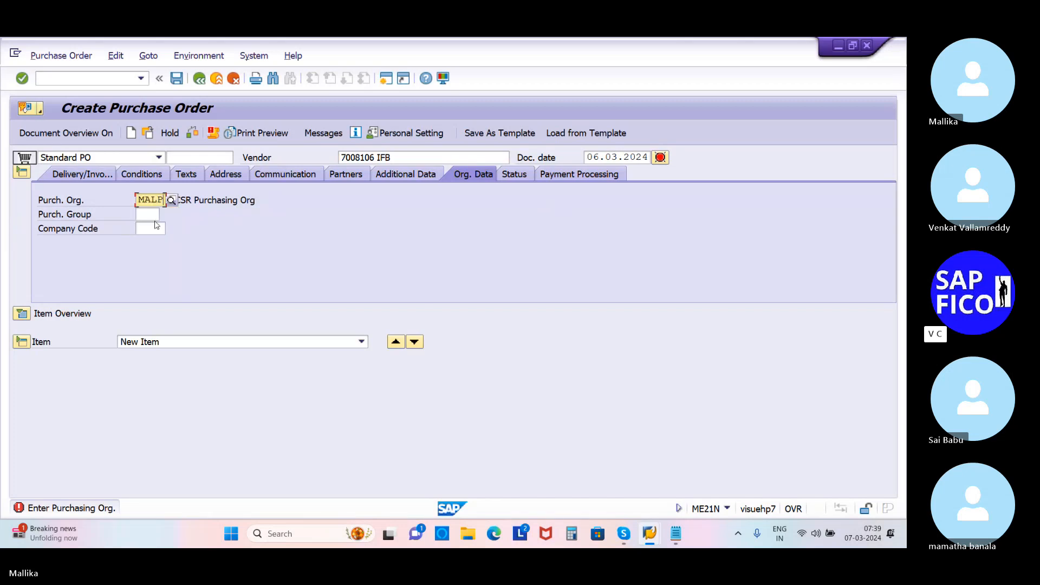
key("Tab")
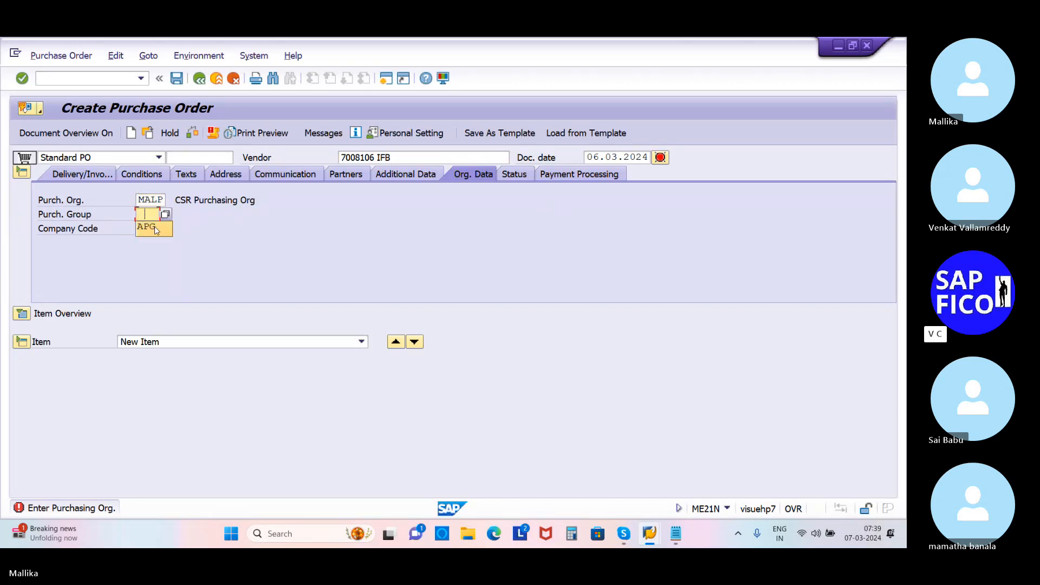
type("MPG")
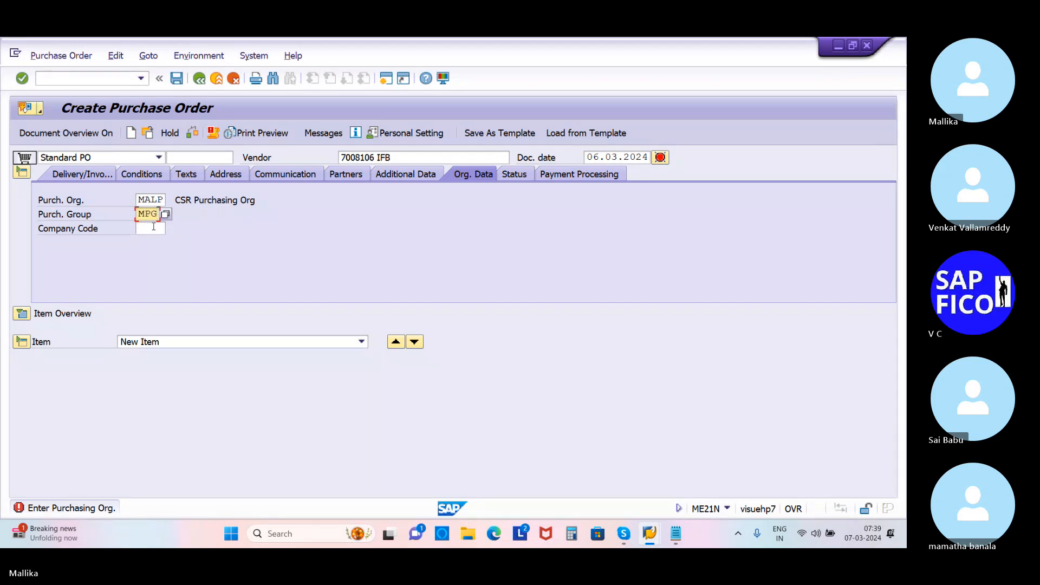
left_click(154, 227)
left_click(167, 259)
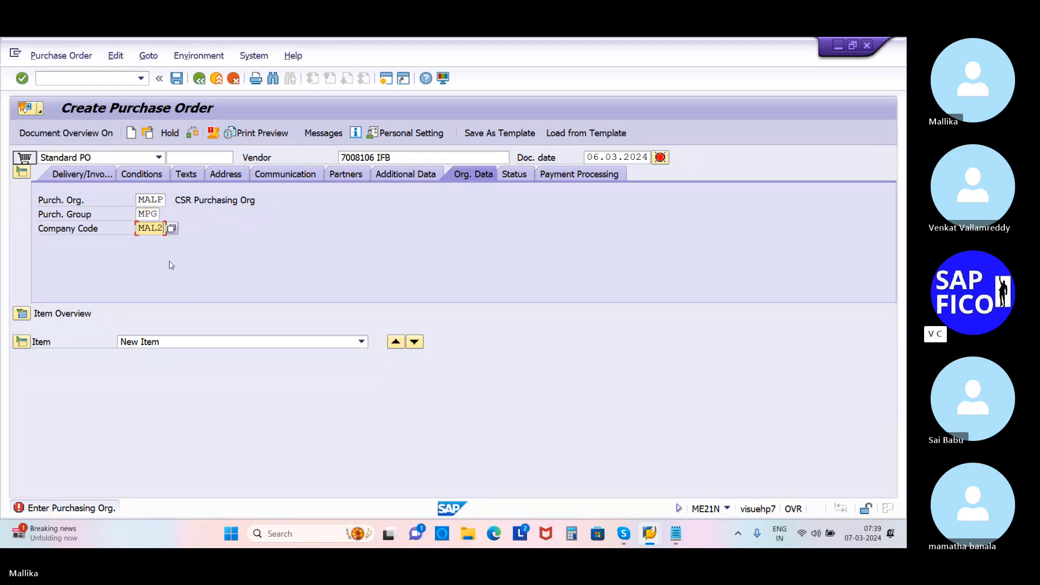
key("Return")
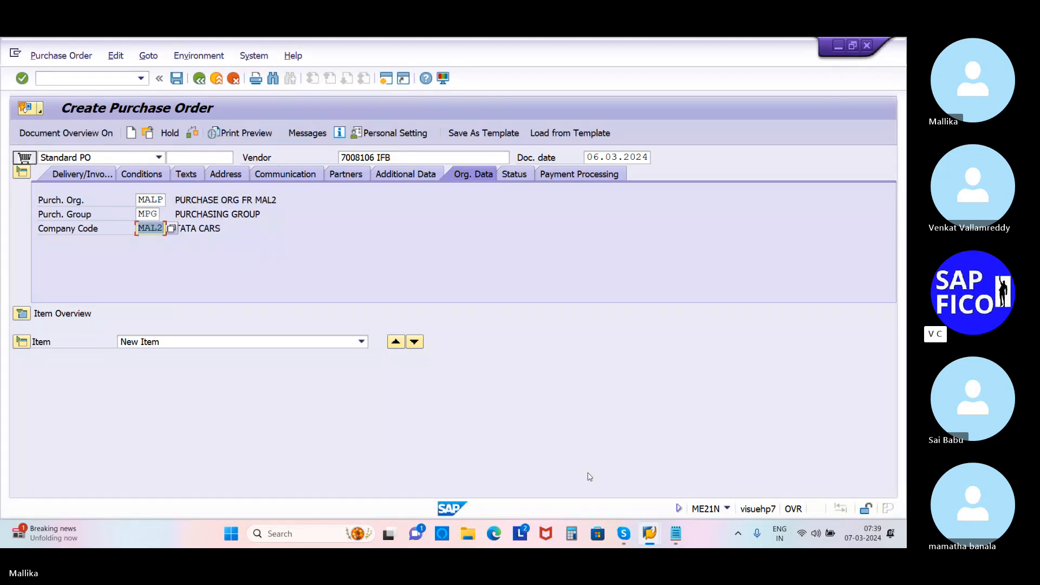
- In the incoming invoice session, start transaction MM02 and call up the view selection for material 50065971
mouse_move(649, 536)
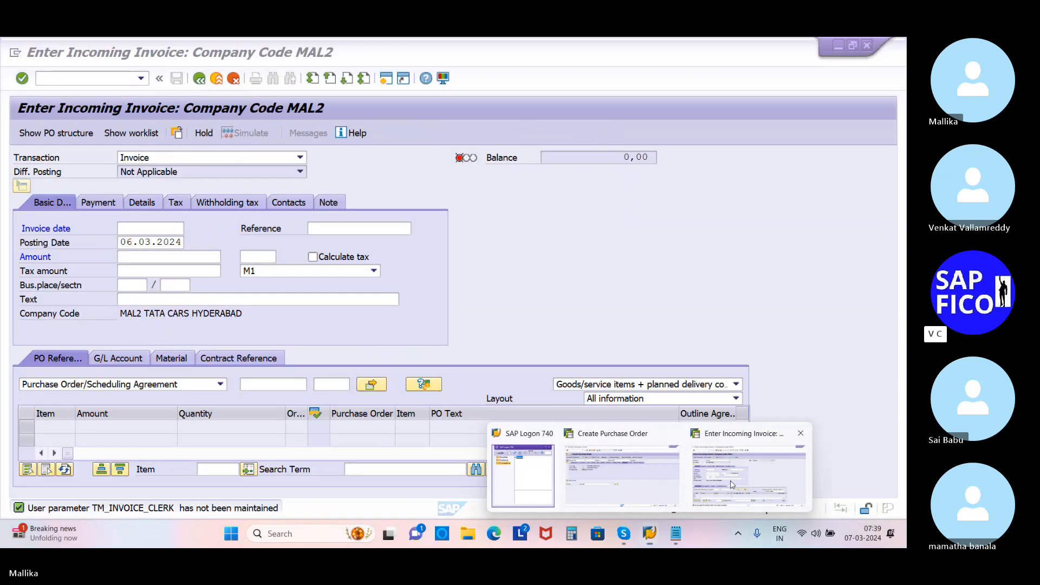
left_click(731, 484)
left_click(69, 77)
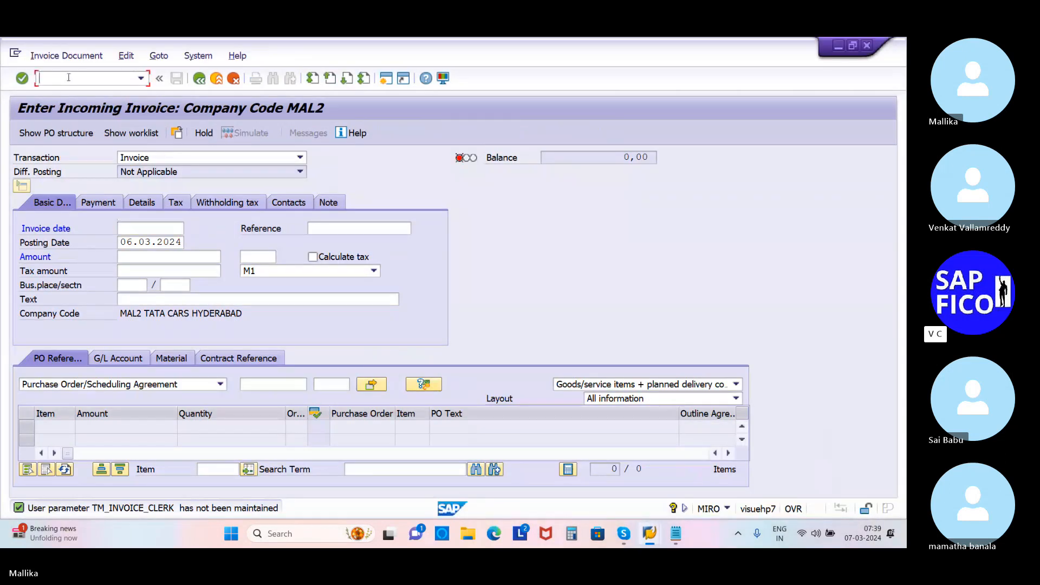
type("/NMM02")
key("Return")
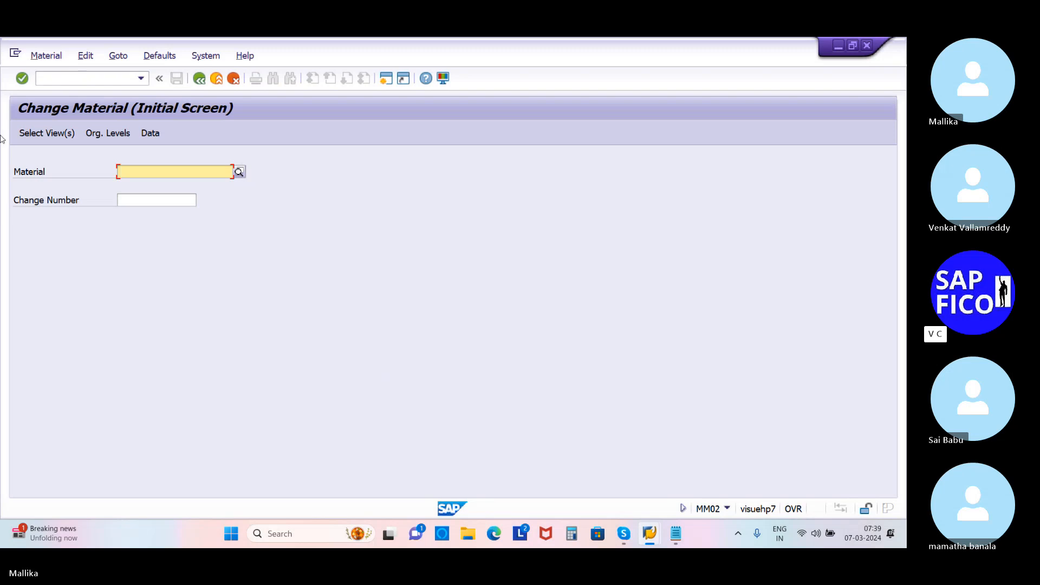
left_click(145, 171)
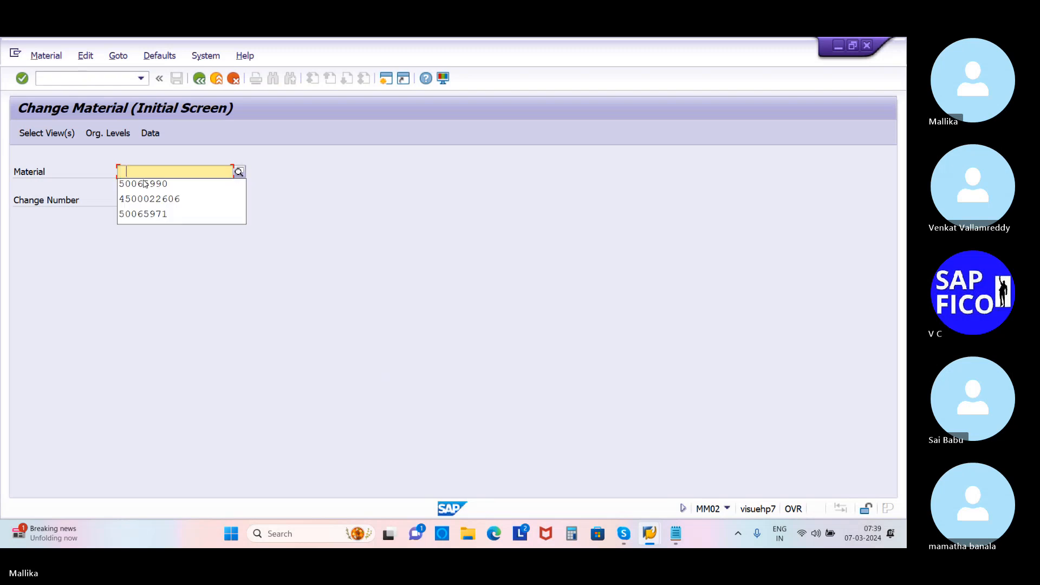
left_click(160, 215)
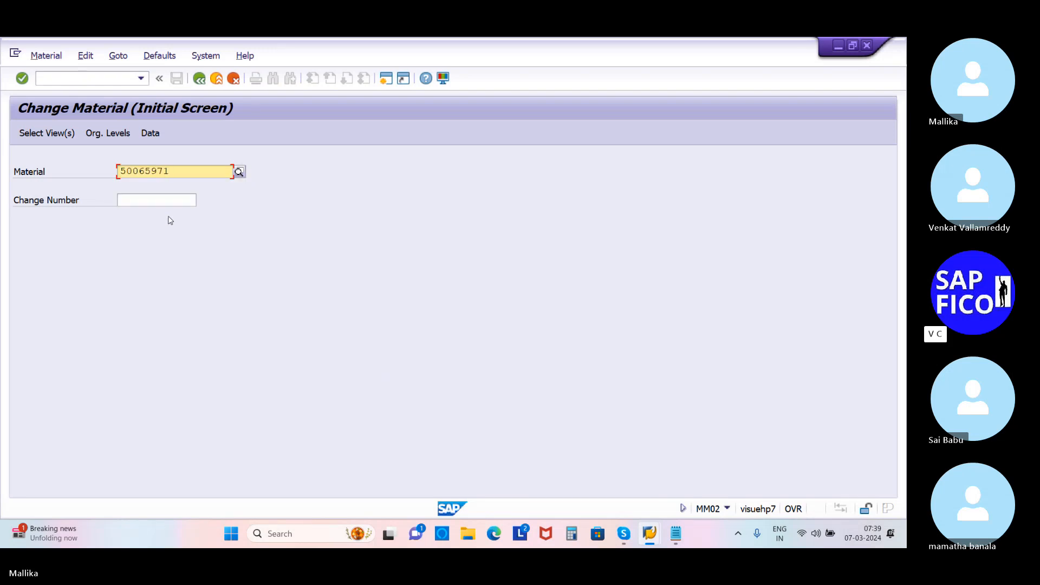
key("Return")
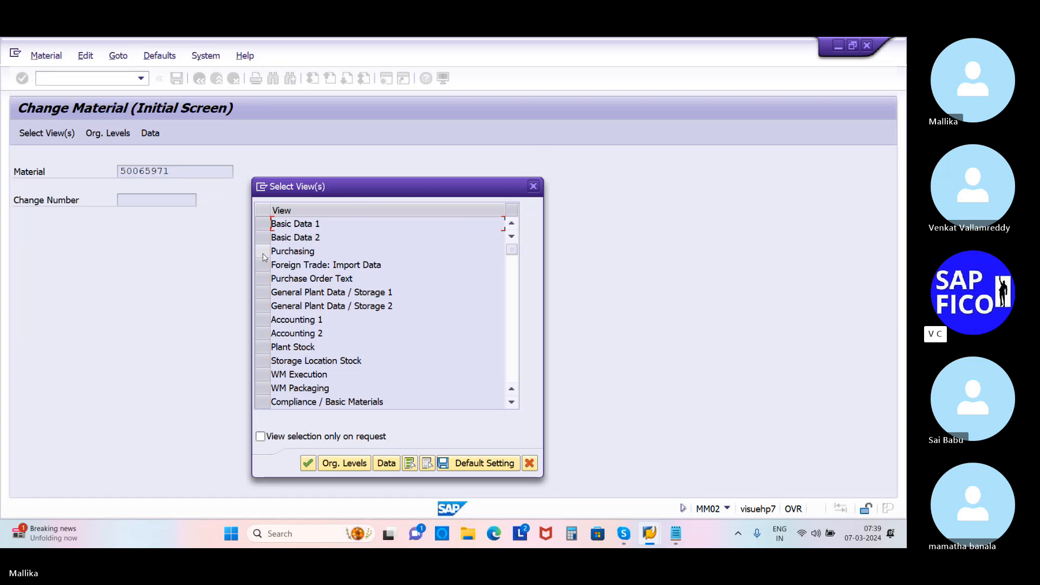
- Examine the material's Accounting 1 view for plant MAL2, and return to the Create Purchase Order session
left_click(263, 323)
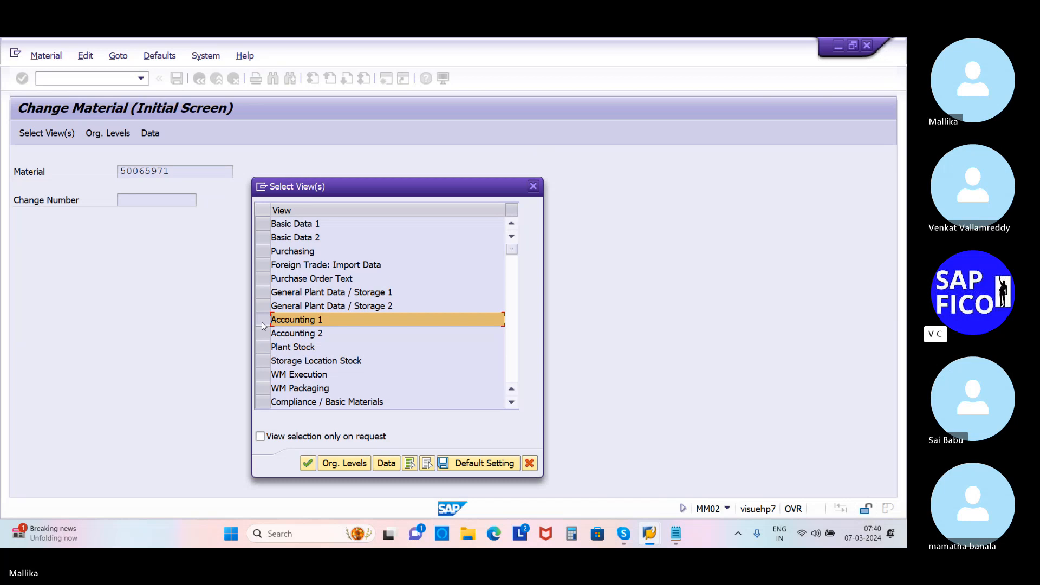
left_click(306, 466)
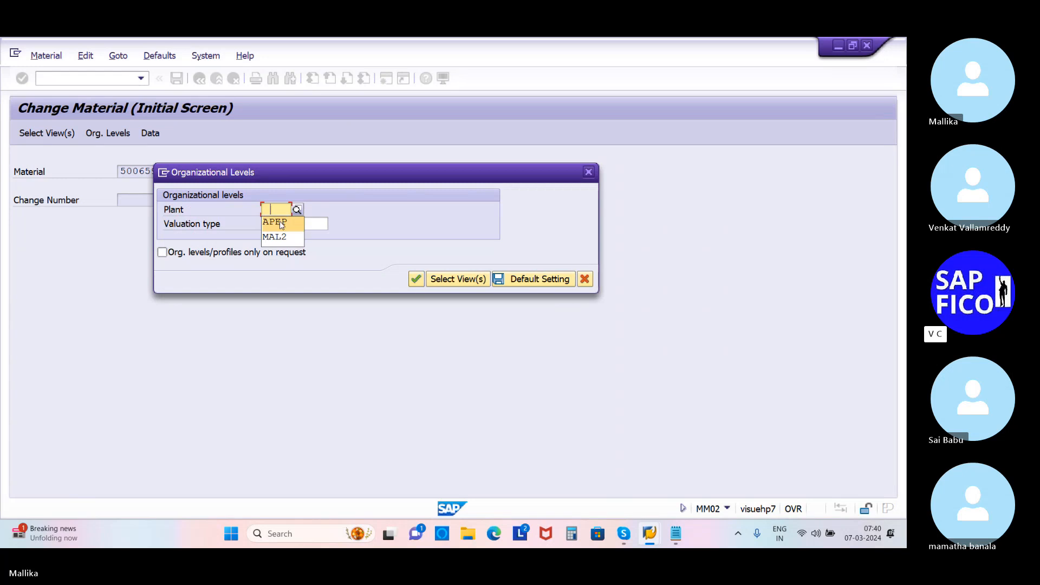
left_click(275, 237)
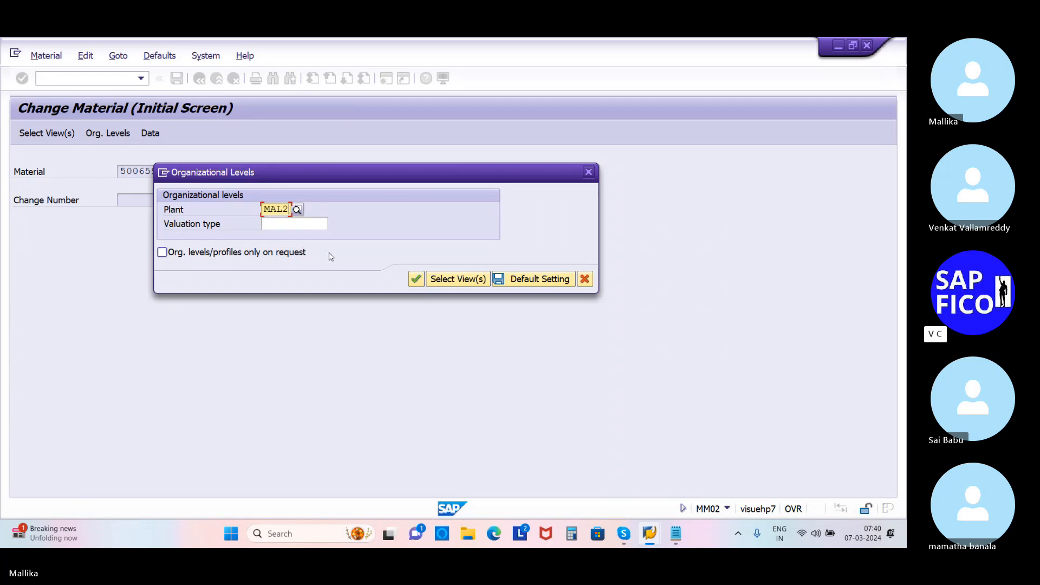
left_click(416, 279)
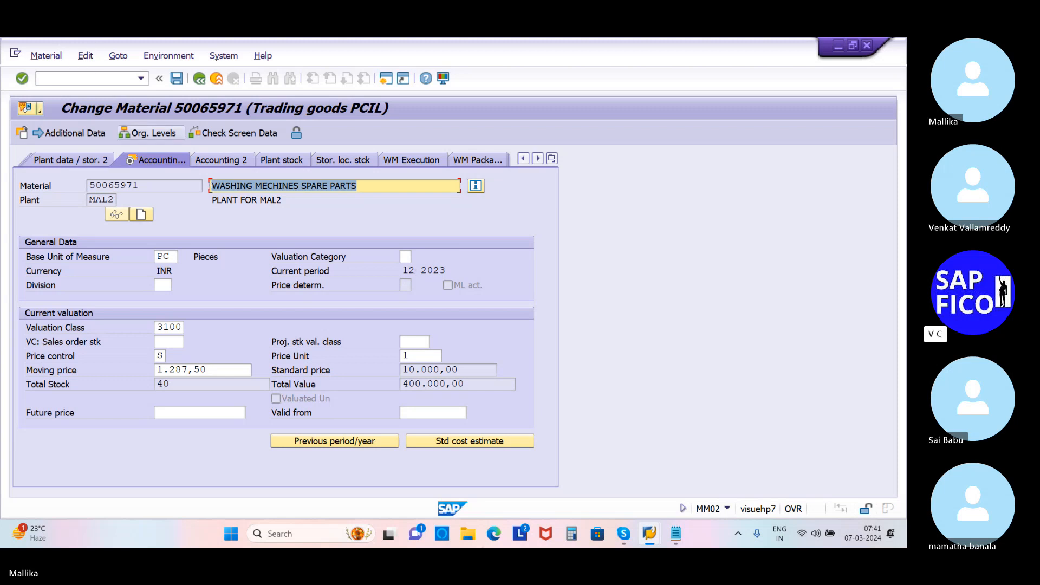
mouse_move(658, 542)
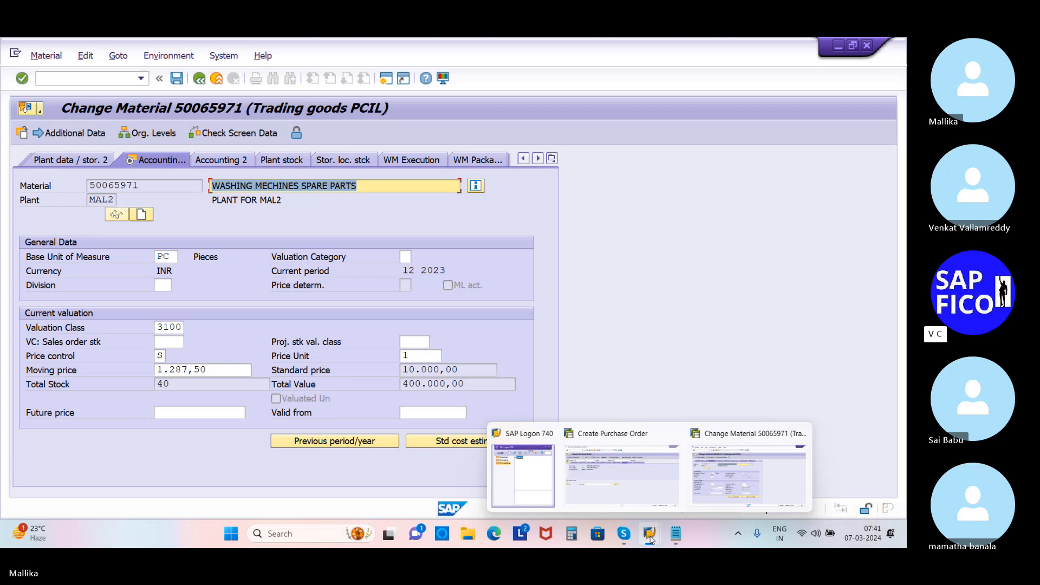
left_click(638, 504)
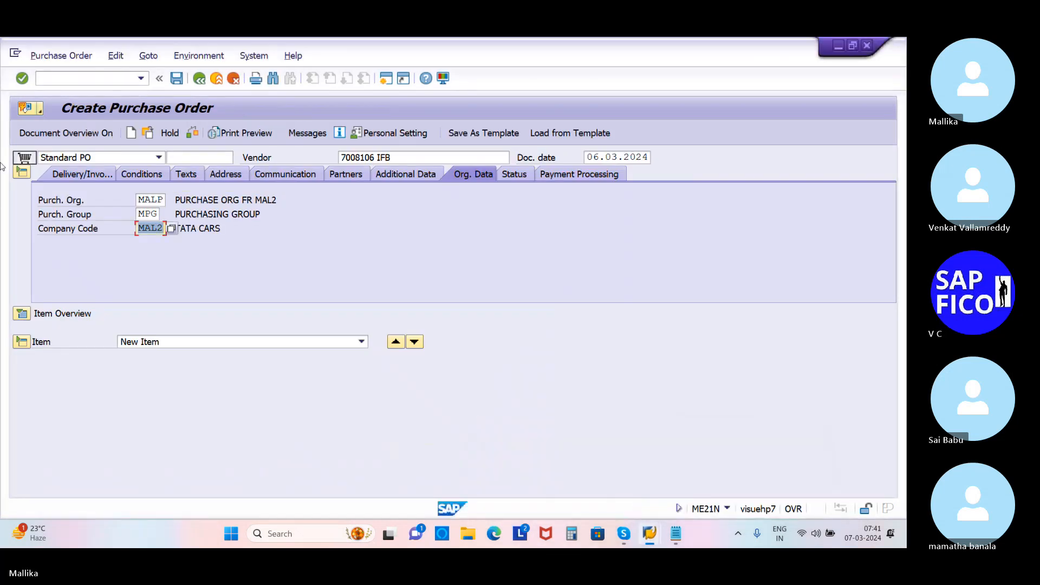
- Expand the item overview and enter item 15 with material 50065971 and short text WASHING MECHINE MATERIAL
left_click(198, 296)
left_click(20, 316)
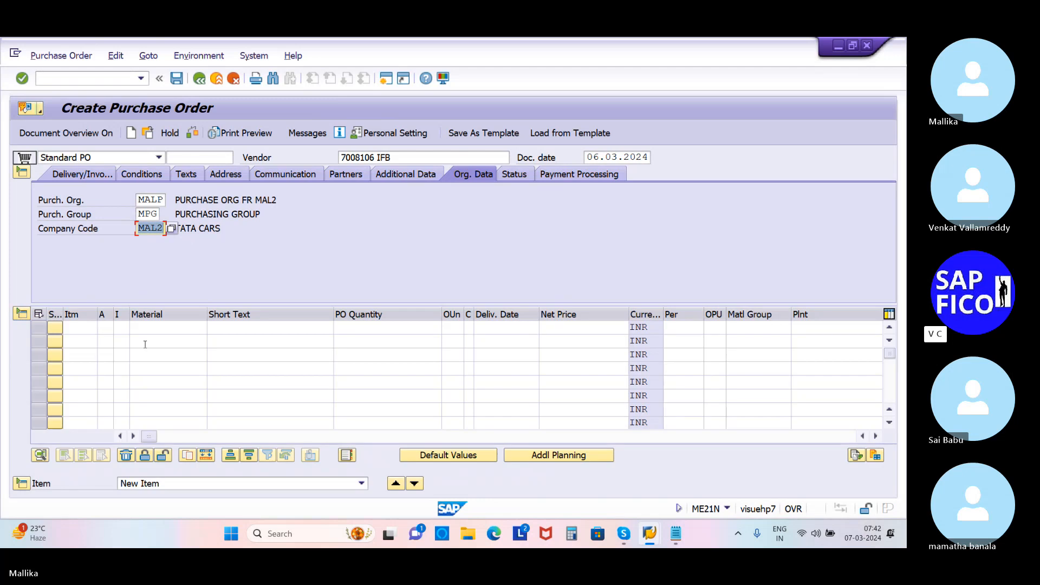
left_click(85, 328)
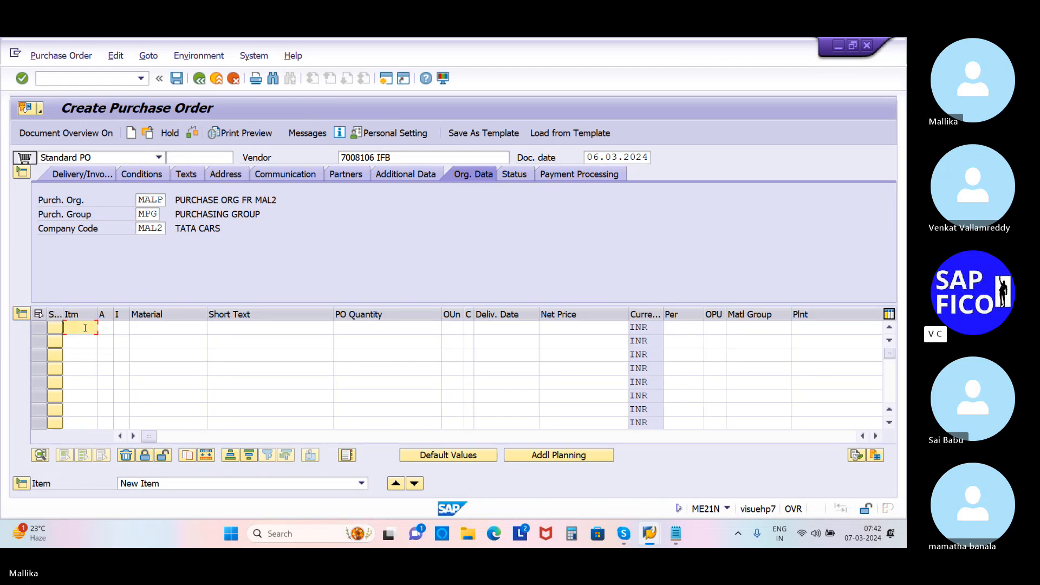
type("15")
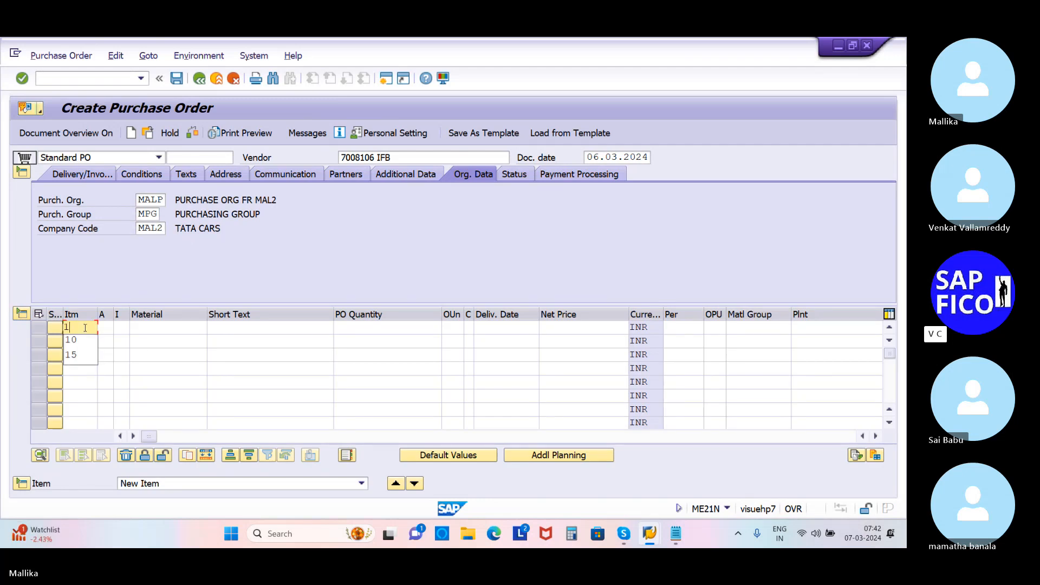
left_click(143, 325)
left_click(142, 325)
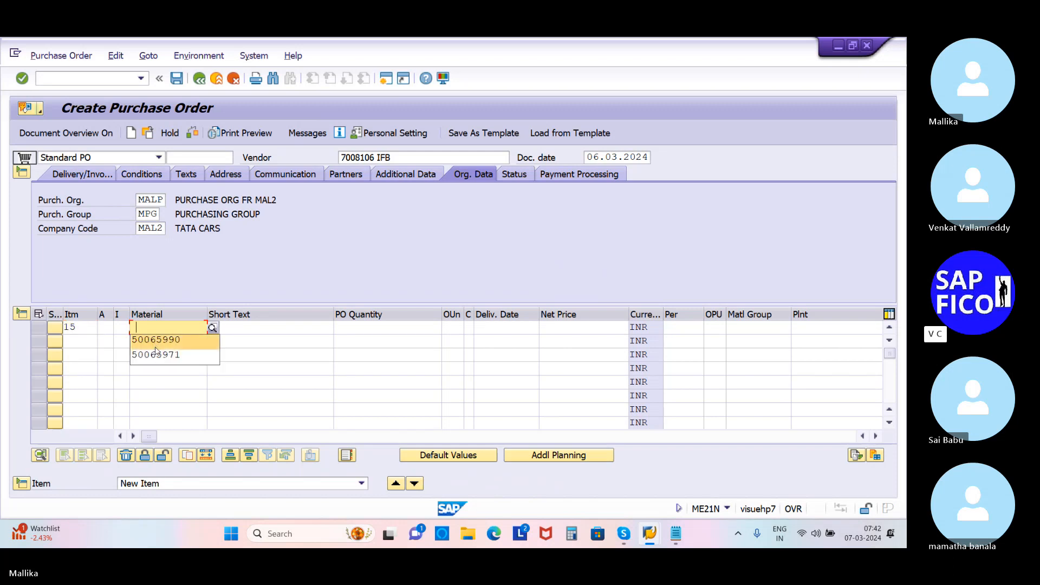
left_click(159, 356)
left_click(243, 328)
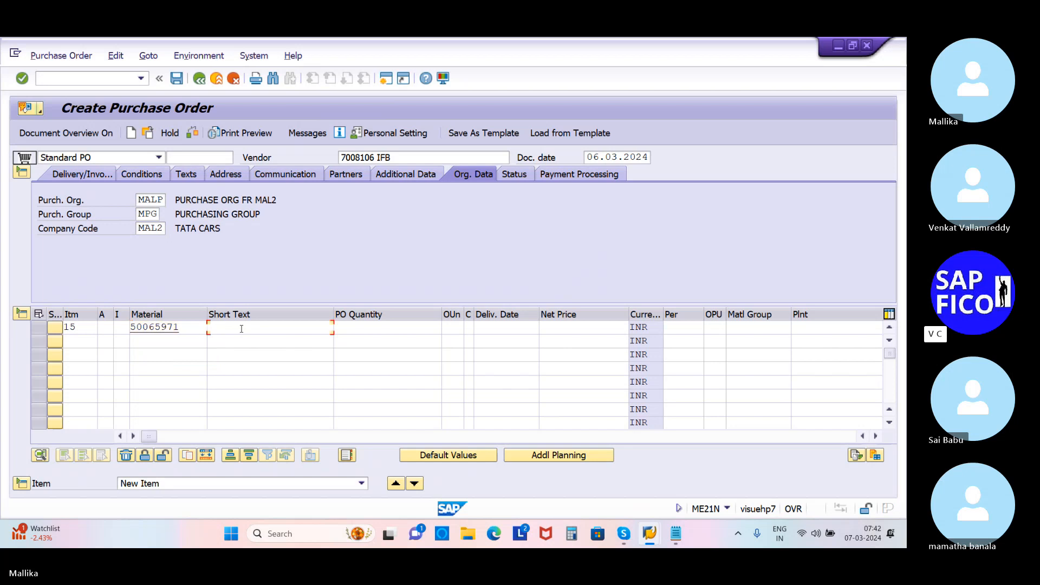
left_click(243, 328)
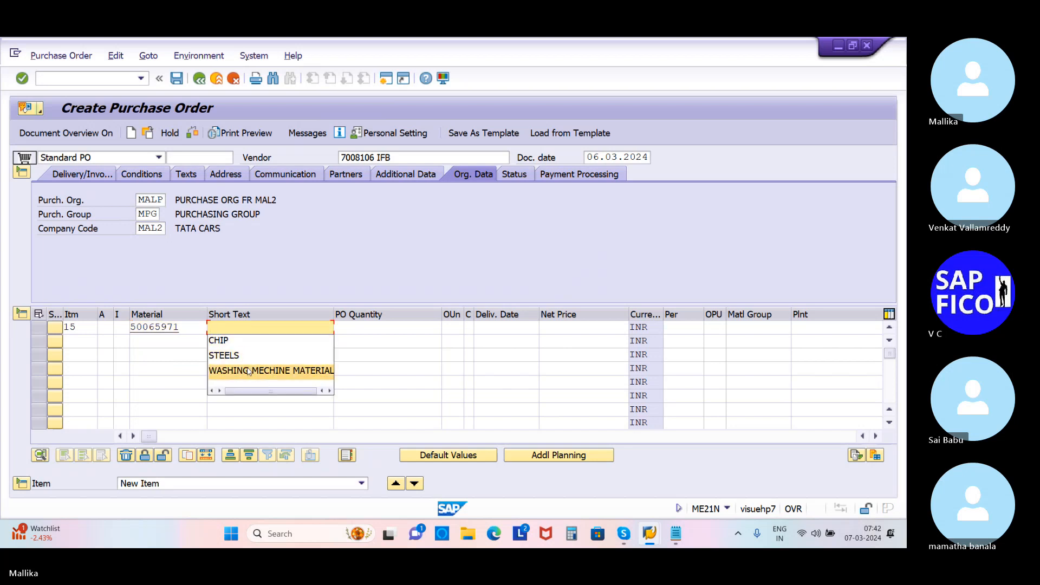
left_click(250, 371)
- Set item 15's PO quantity to 5 and its delivery date to 07.03.2024
left_click(352, 328)
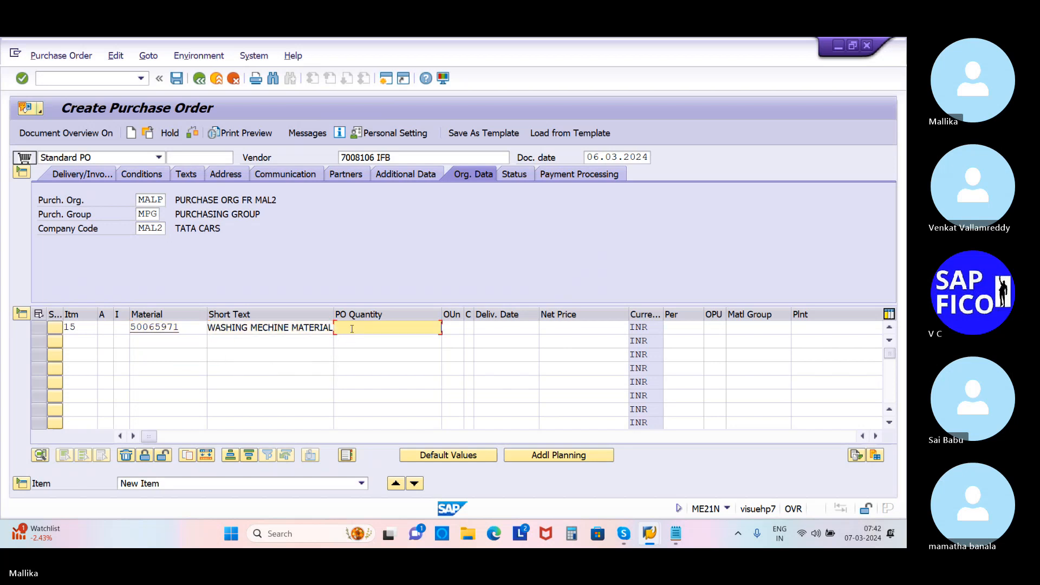
type("10")
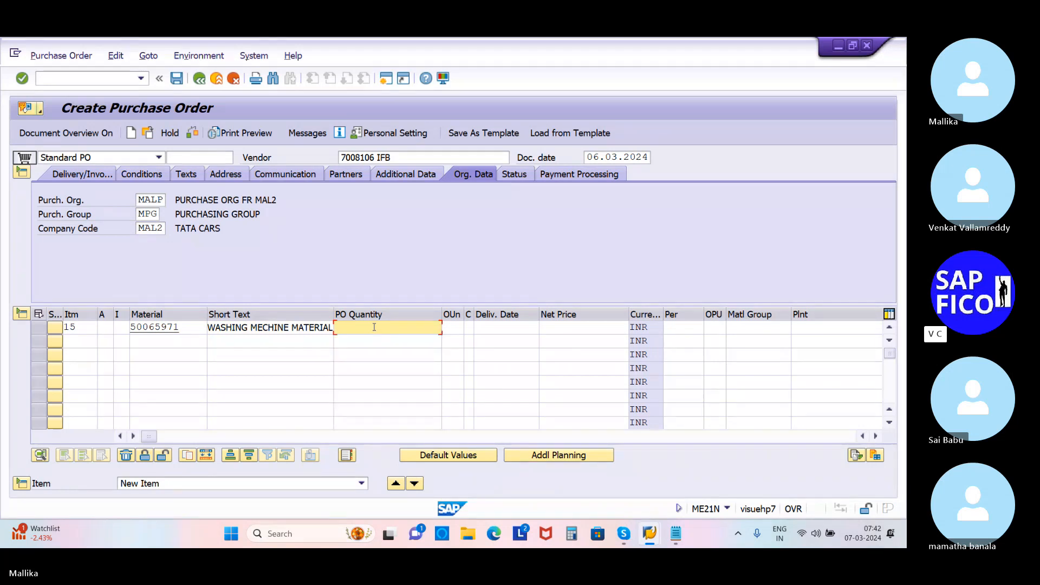
left_click(505, 328)
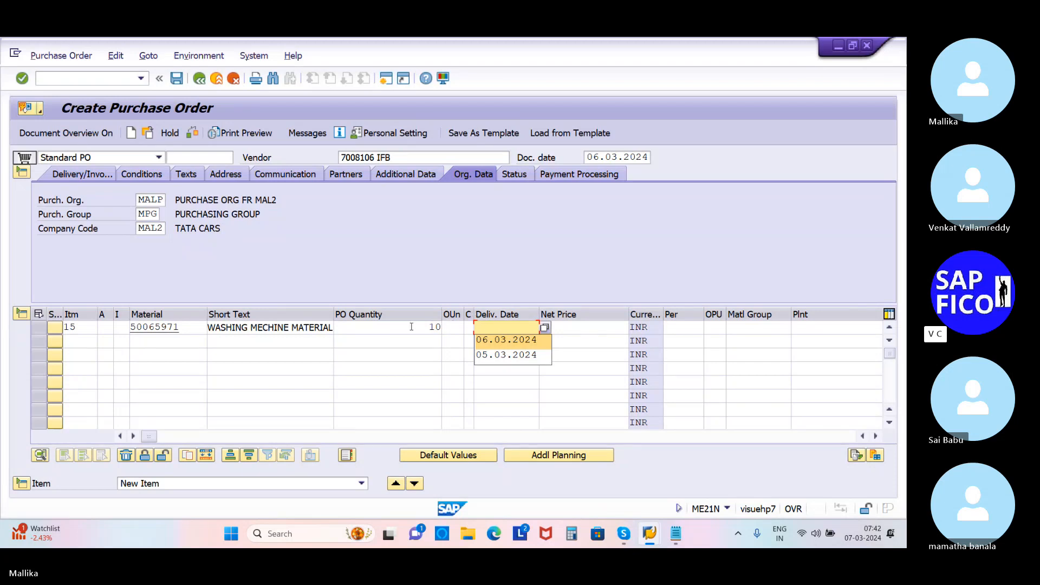
left_click(414, 327)
type("5")
left_click(488, 327)
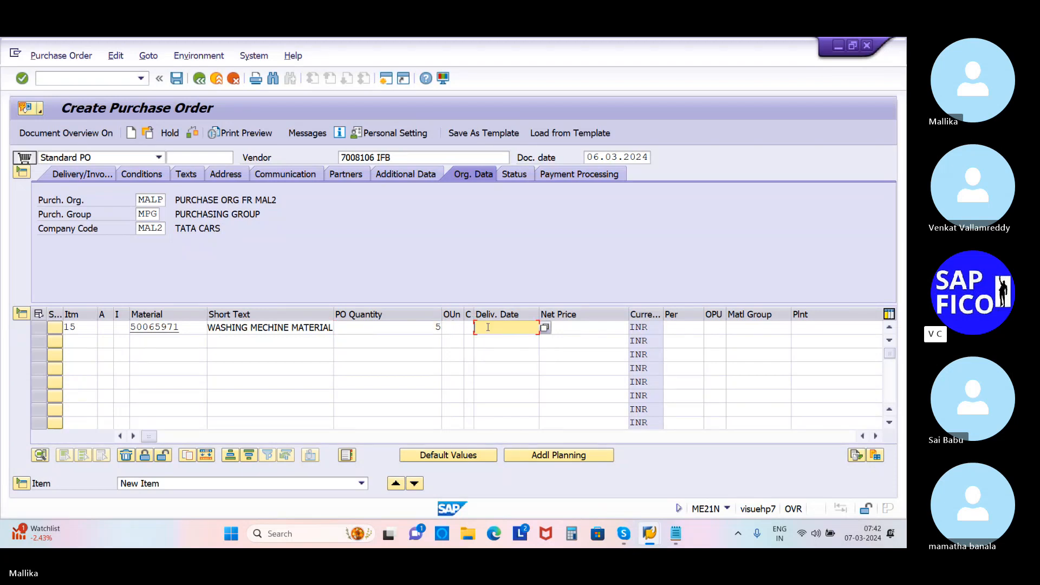
left_click(546, 328)
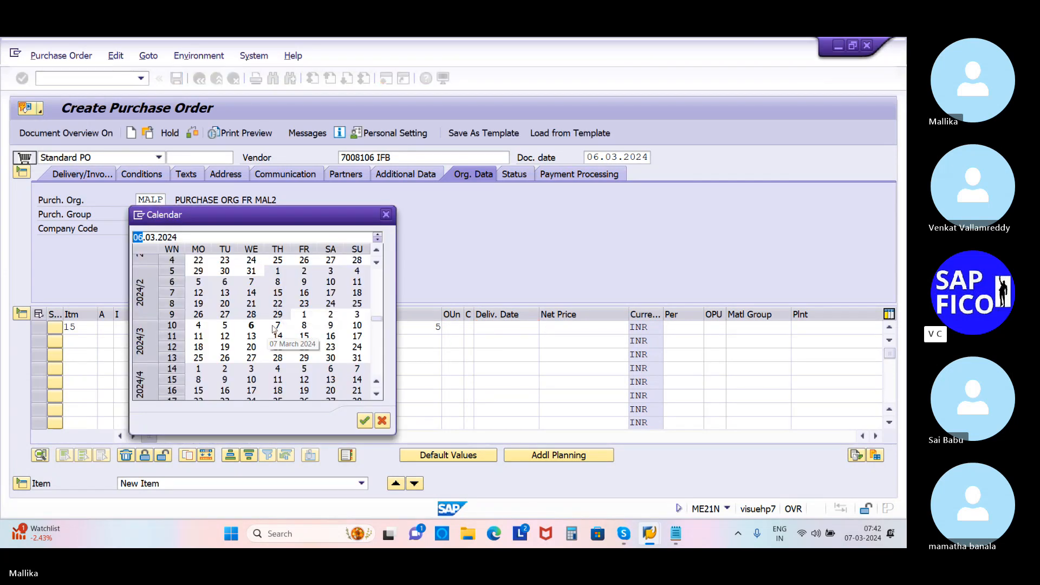
double_click(277, 328)
- Enter a net price of 9000 and material group 002 for item 15
left_click(547, 329)
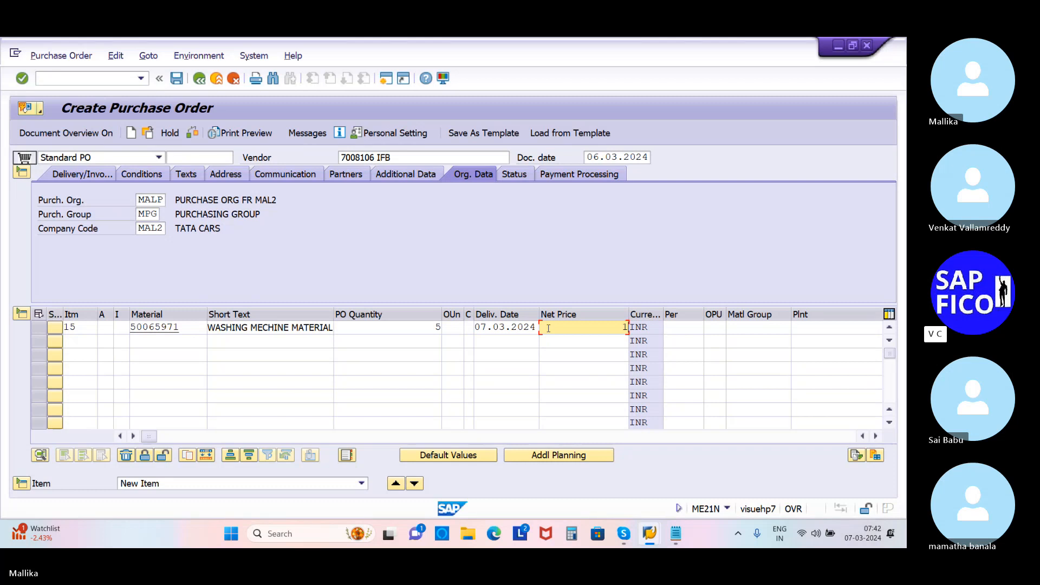
type("9000")
left_click(747, 328)
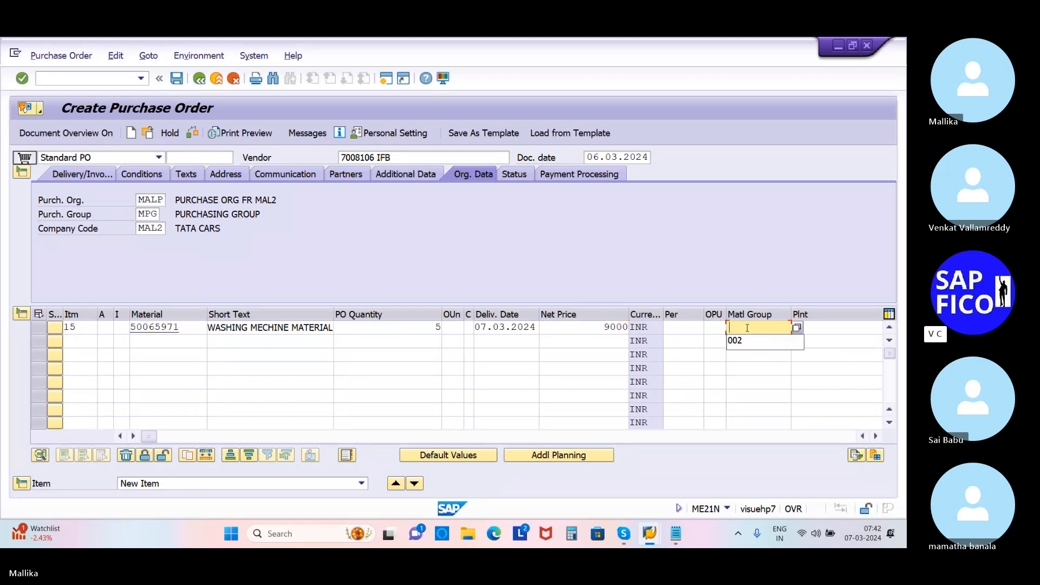
left_click(746, 341)
key("Tab")
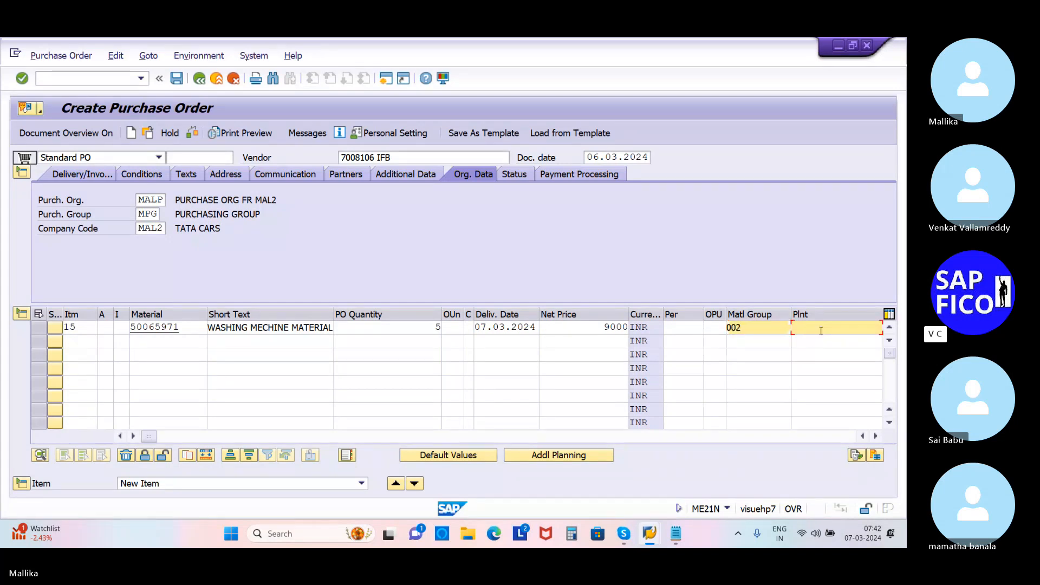
- Assign plant MAL2 and MAL2's storage location to item 15, validate the entries, and re-enter the net price as 9000
left_click(876, 437)
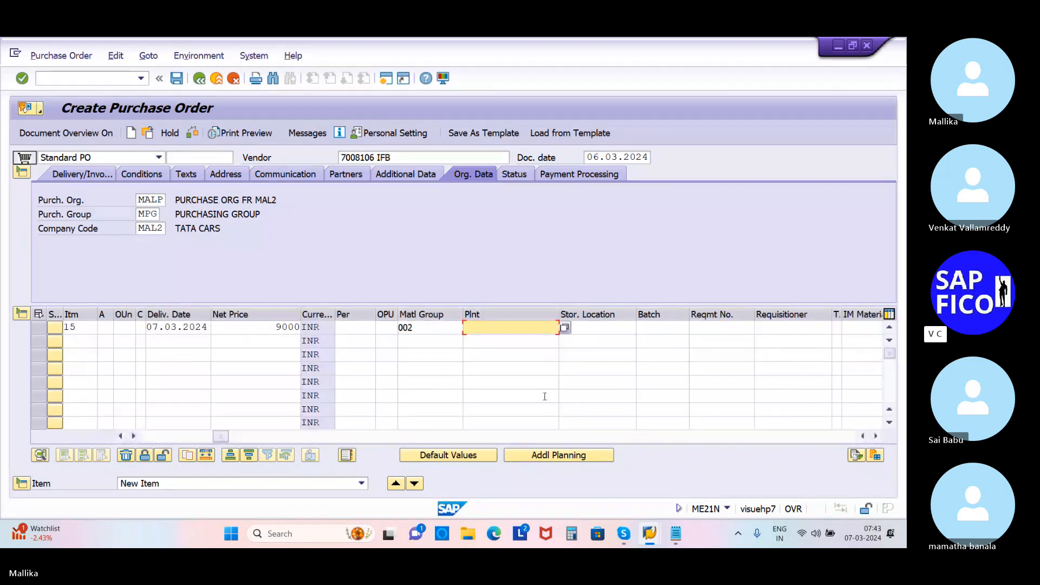
left_click(509, 328)
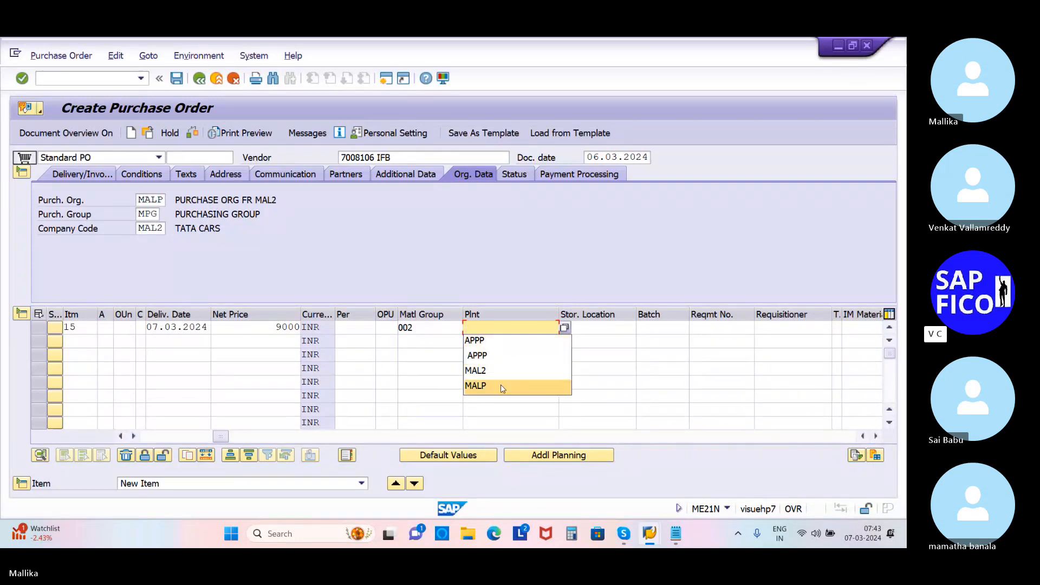
left_click(501, 372)
left_click(592, 329)
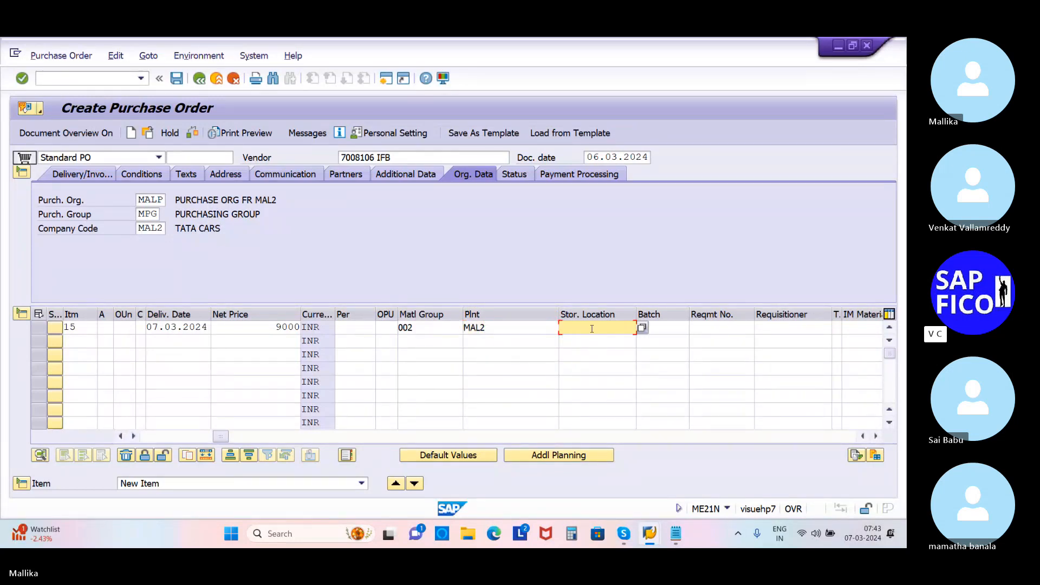
left_click(582, 369)
key("Return")
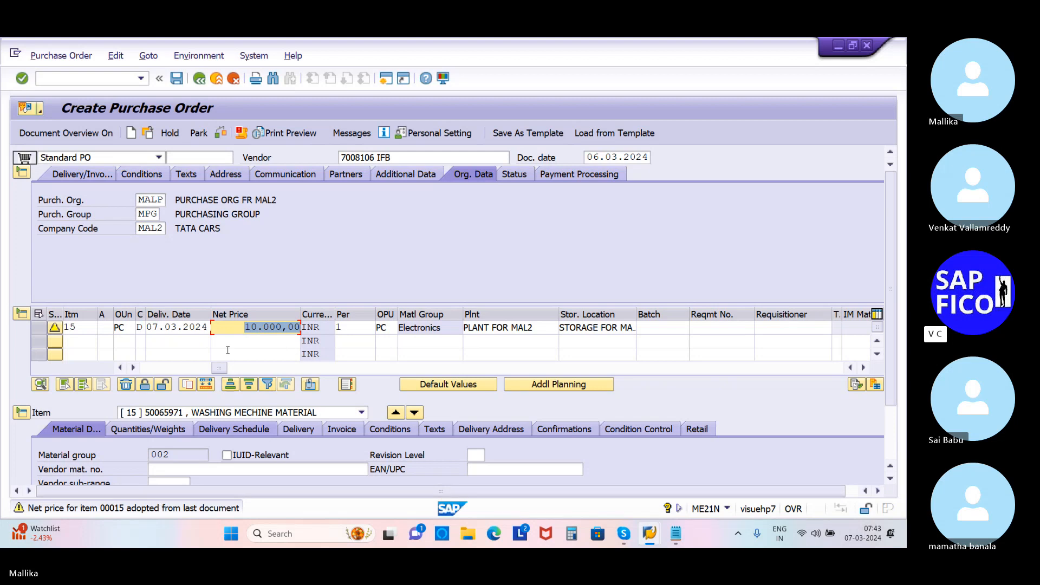
type("9000")
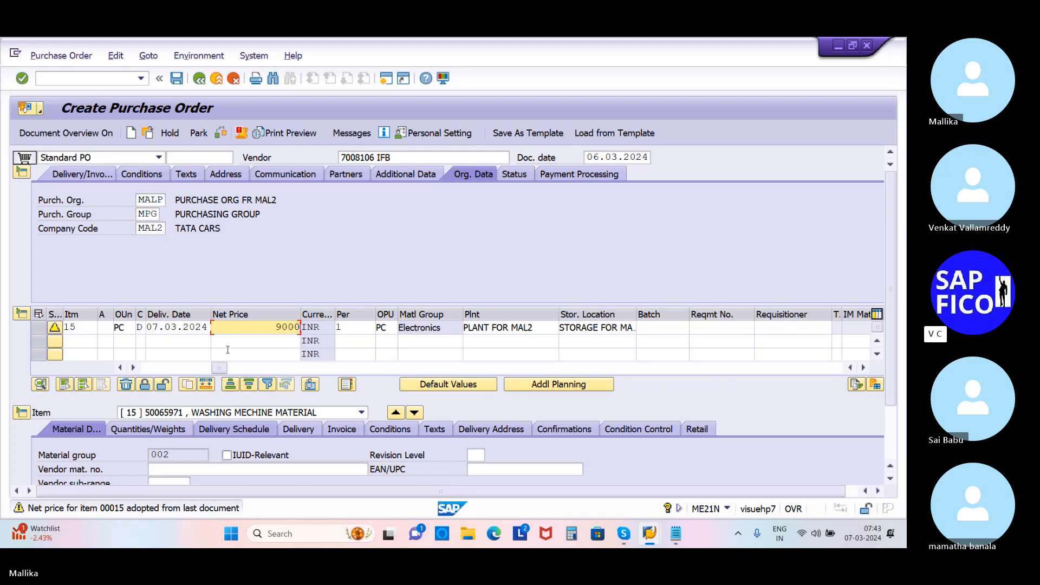
key("Return")
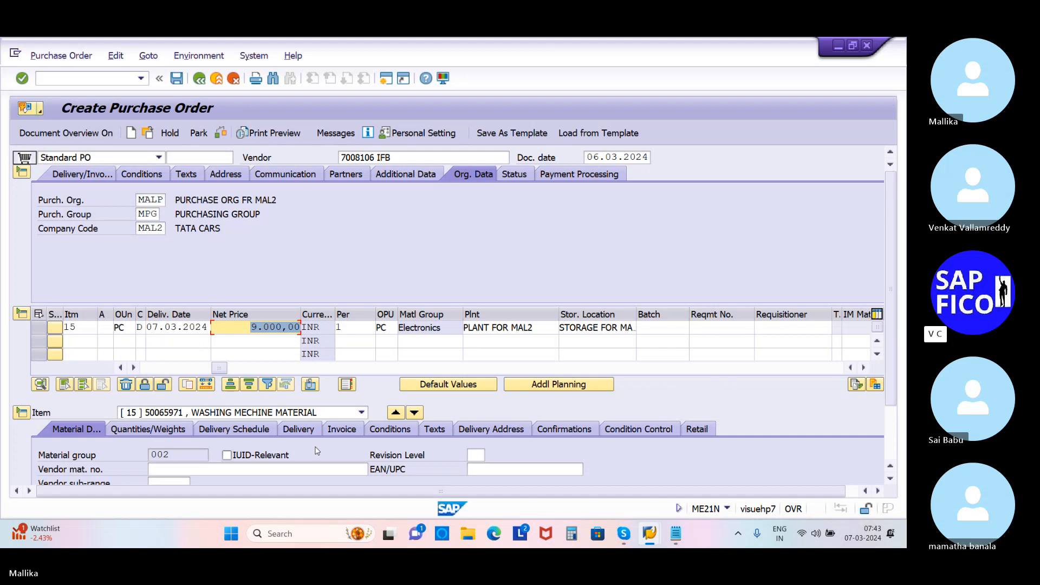
- Review the purchase order's header pricing conditions, including freight FRA1, and check and save the order
left_click(145, 176)
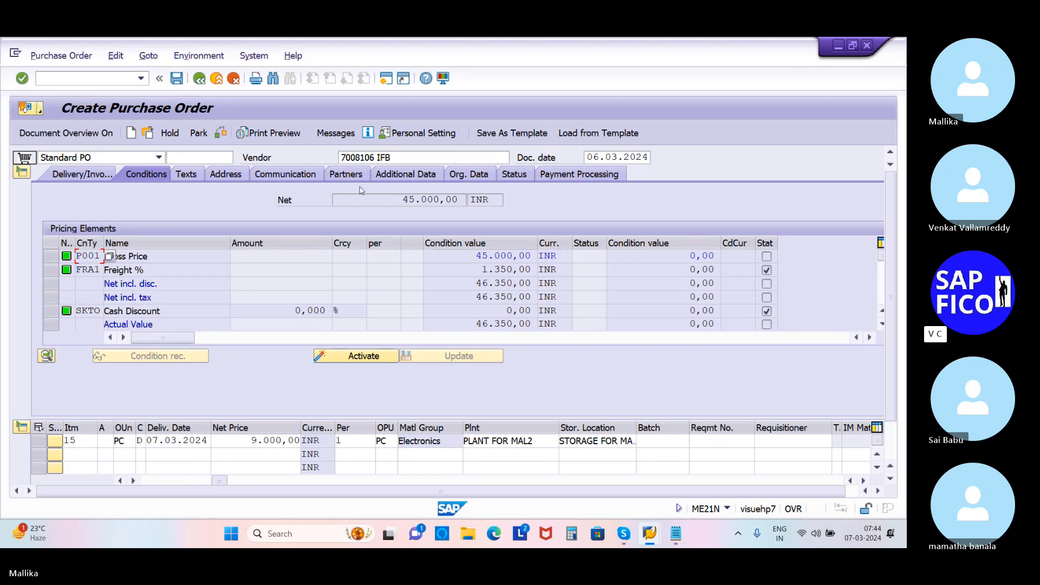
left_click(221, 134)
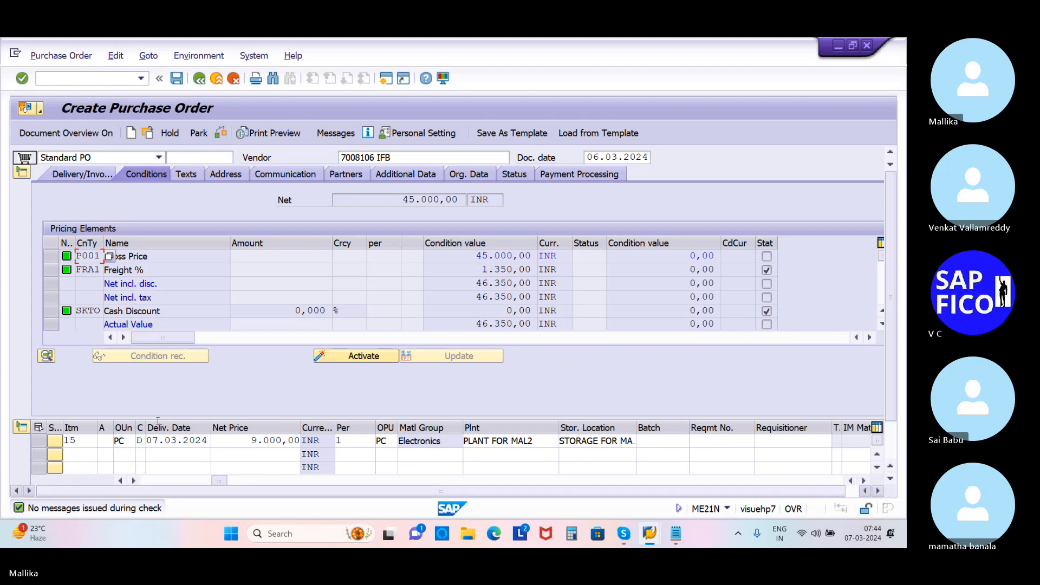
left_click(177, 79)
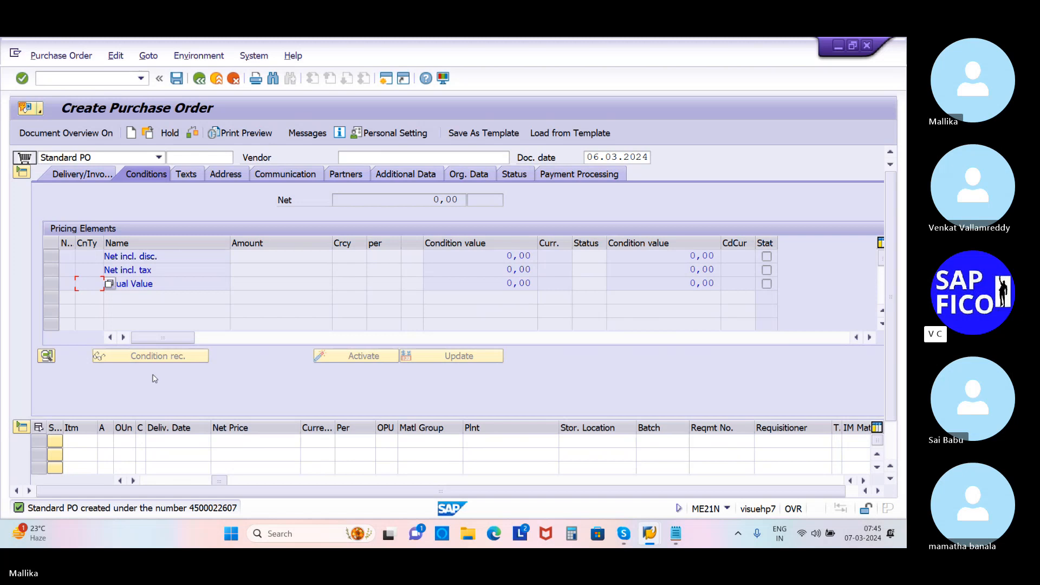
- Copy the purchase order number from the creation message's long text and return to the Create Purchase Order session
double_click(19, 510)
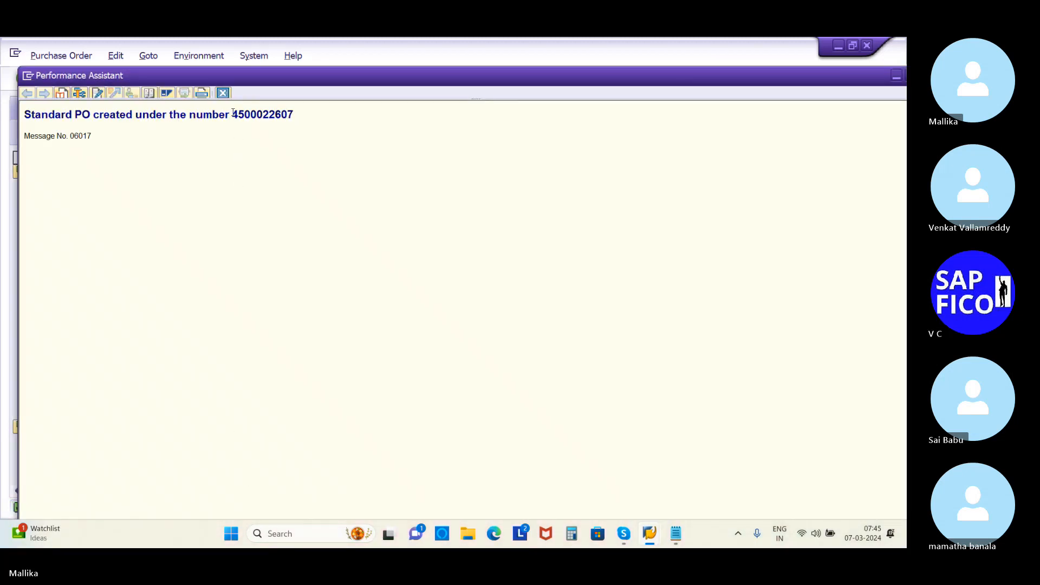
left_click_drag(233, 114, 301, 111)
key("ctrl+c")
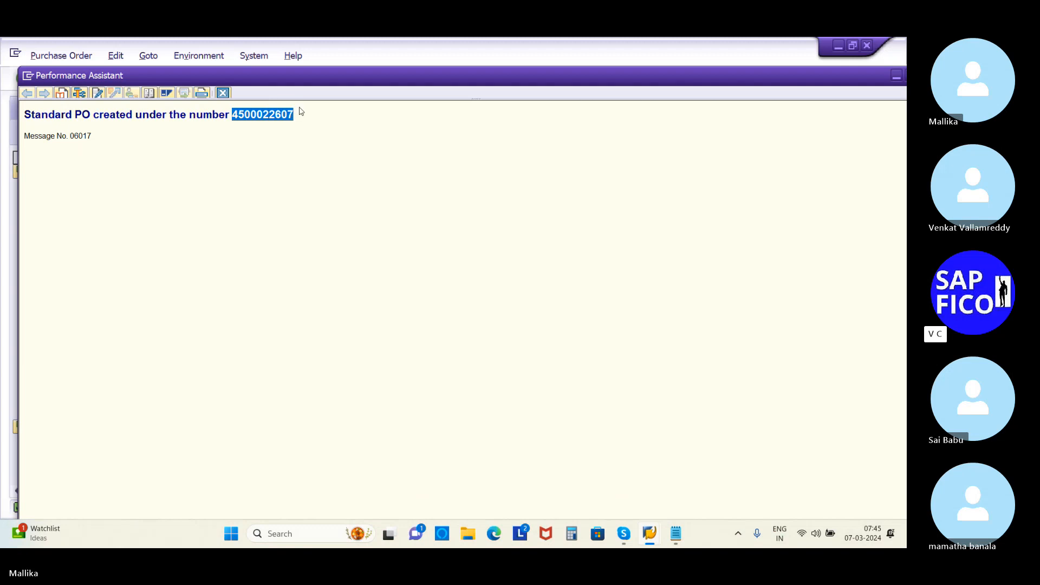
left_click(838, 46)
left_click(894, 76)
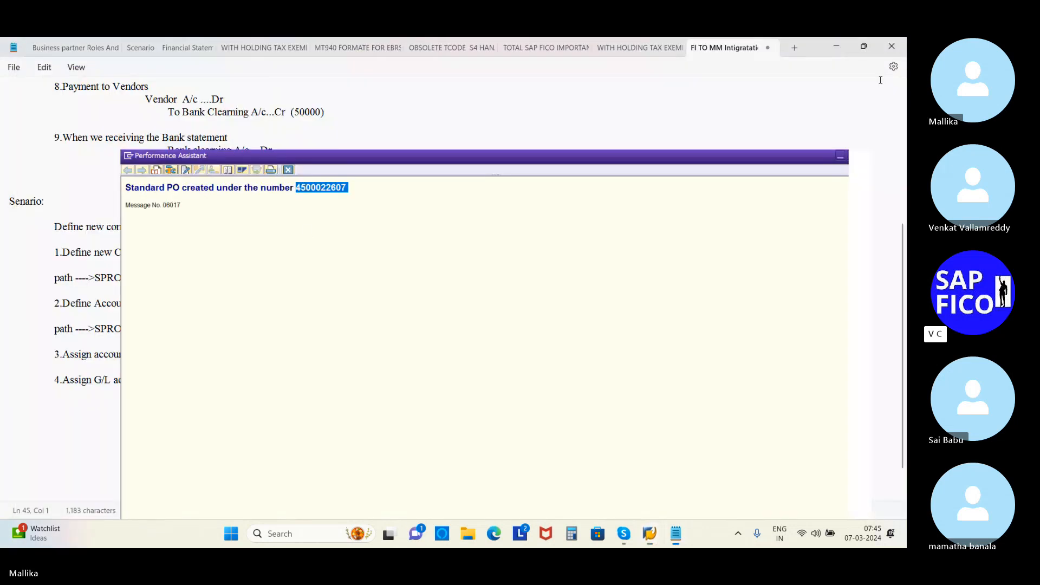
mouse_move(650, 534)
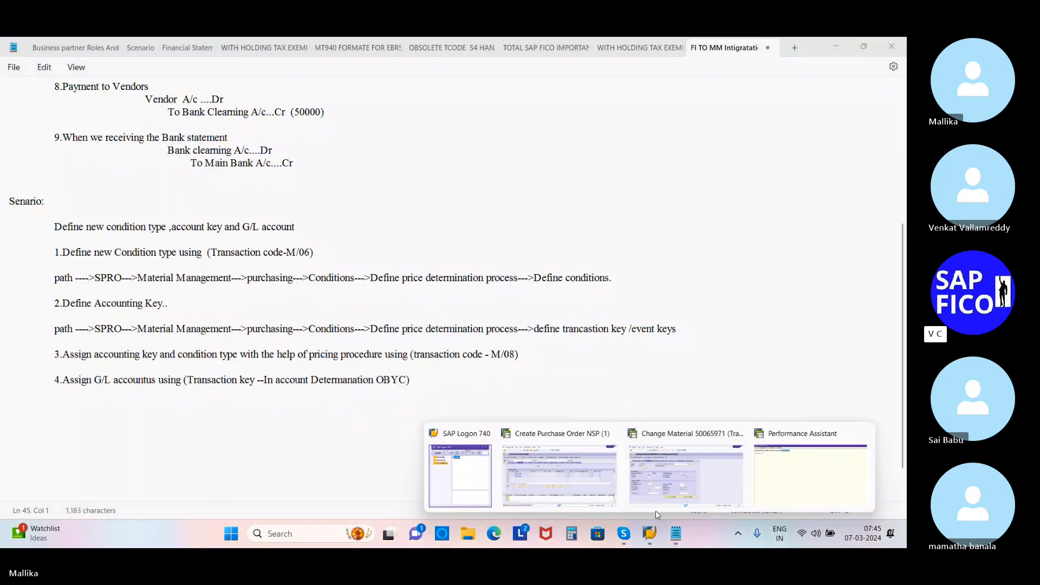
left_click(579, 499)
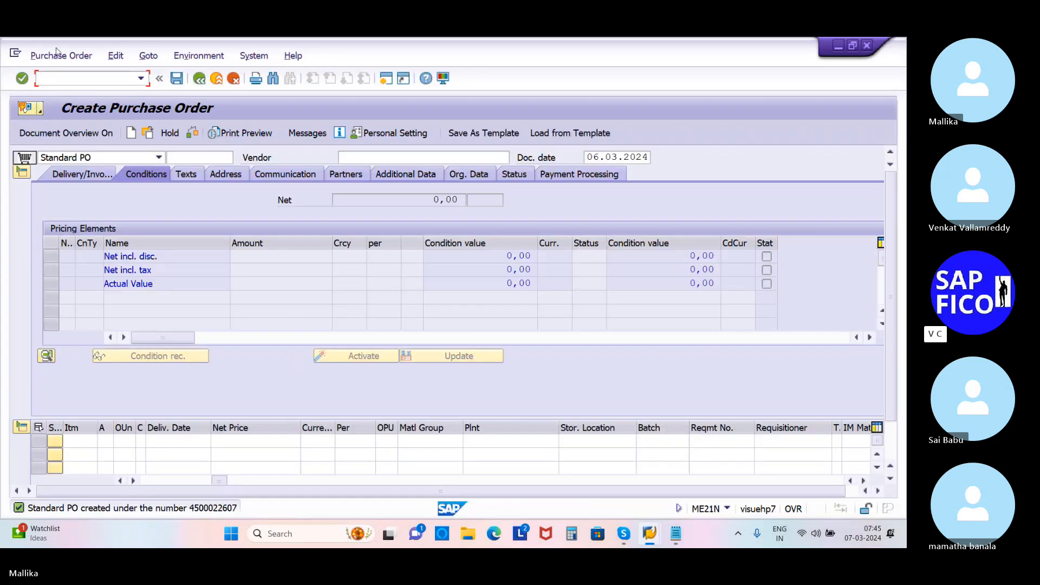
- Open a new SAP session and start the goods receipt transaction MIGO
left_click(386, 79)
type("/NMOG")
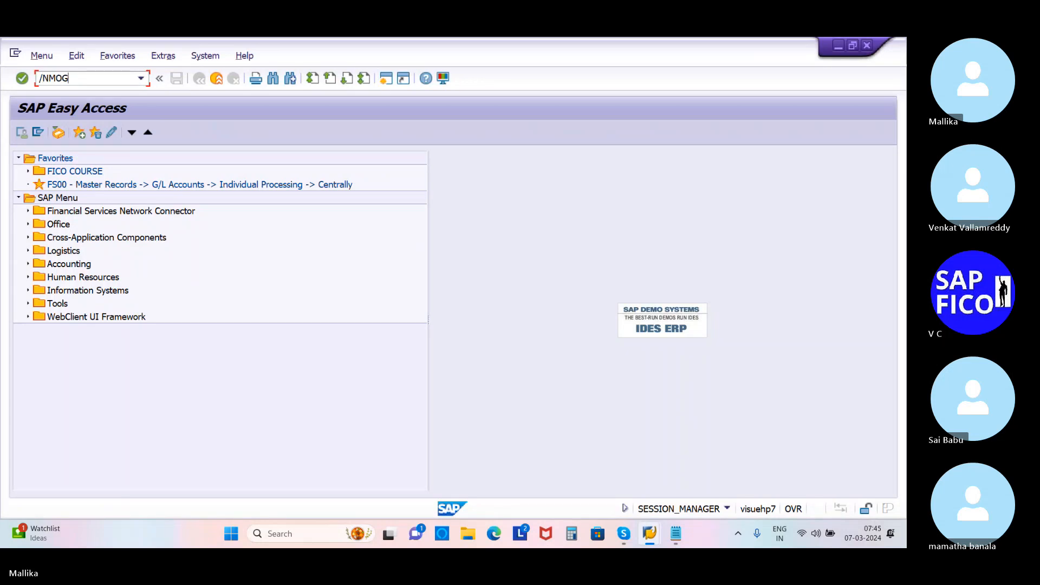
key("BackSpace")
key("BackSpace")
type("IGO")
key("Return")
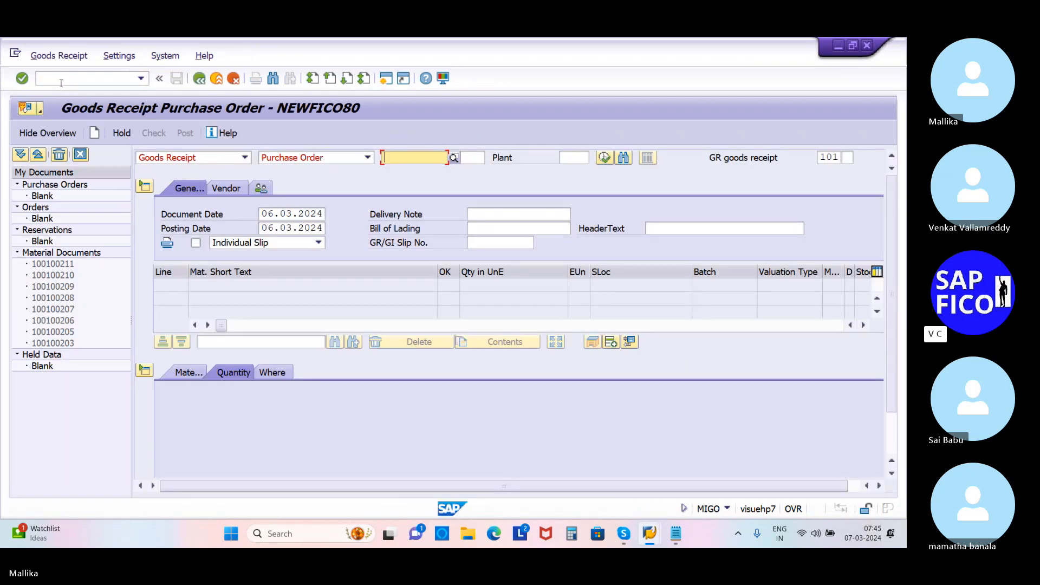
- Load the copied purchase order number with plant MAL2 into the goods receipt
key("ctrl+v")
left_click(570, 159)
left_click(570, 158)
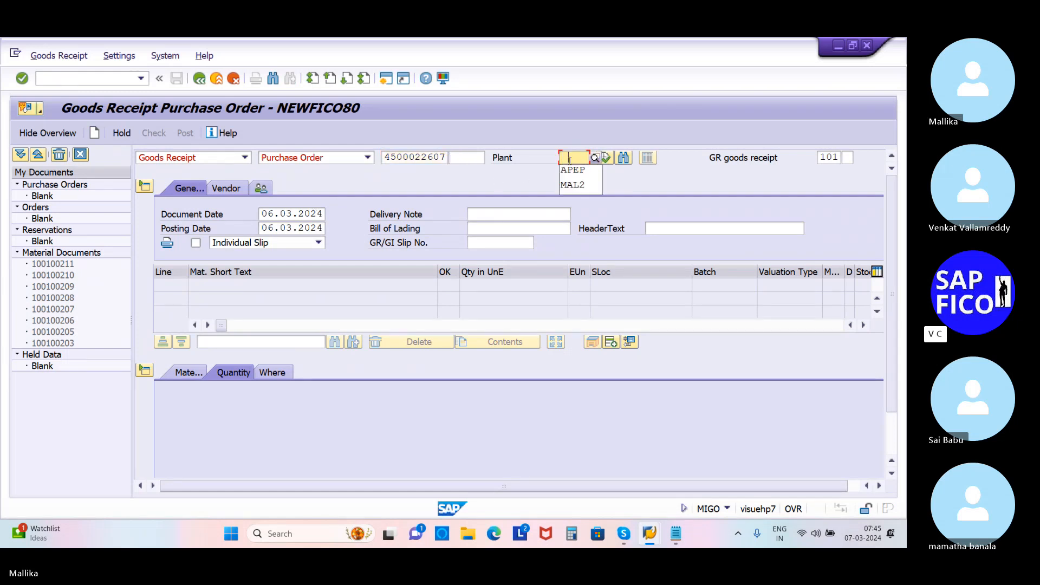
left_click(580, 184)
left_click(607, 158)
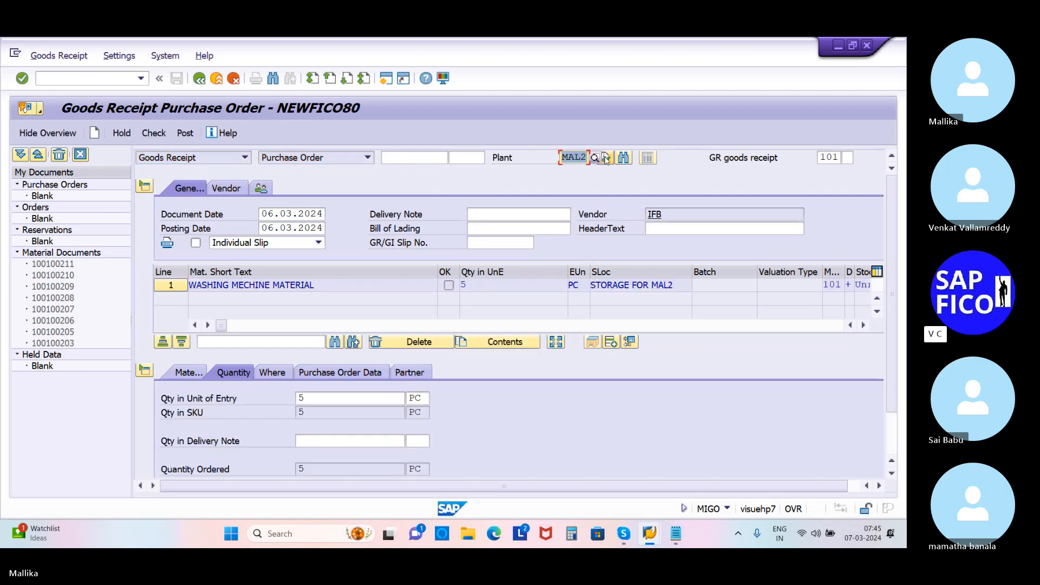
- Set the quantity in delivery note to 5 PC for the washing machine material line
left_click(322, 440)
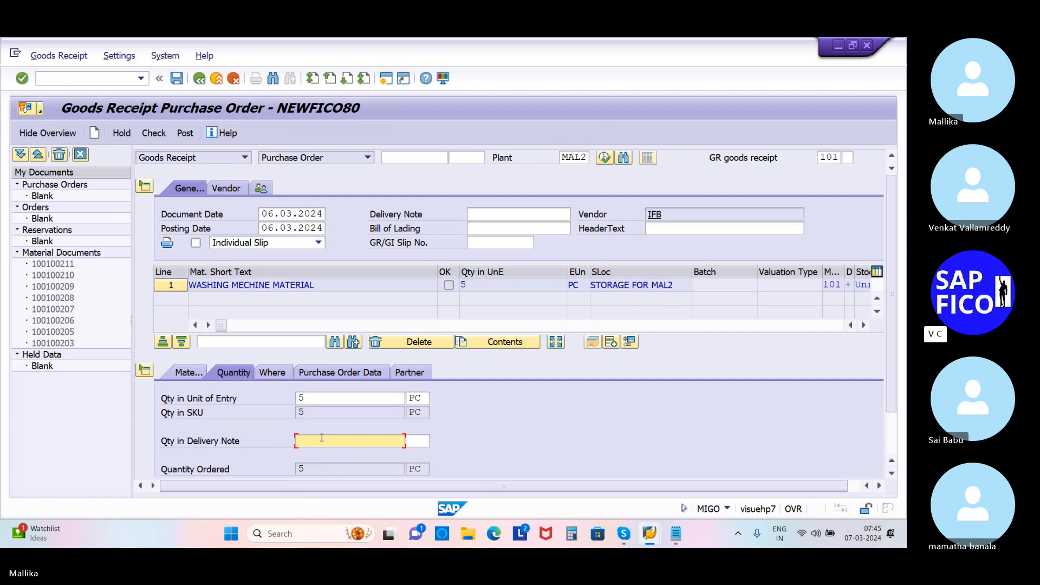
type("5")
left_click(422, 442)
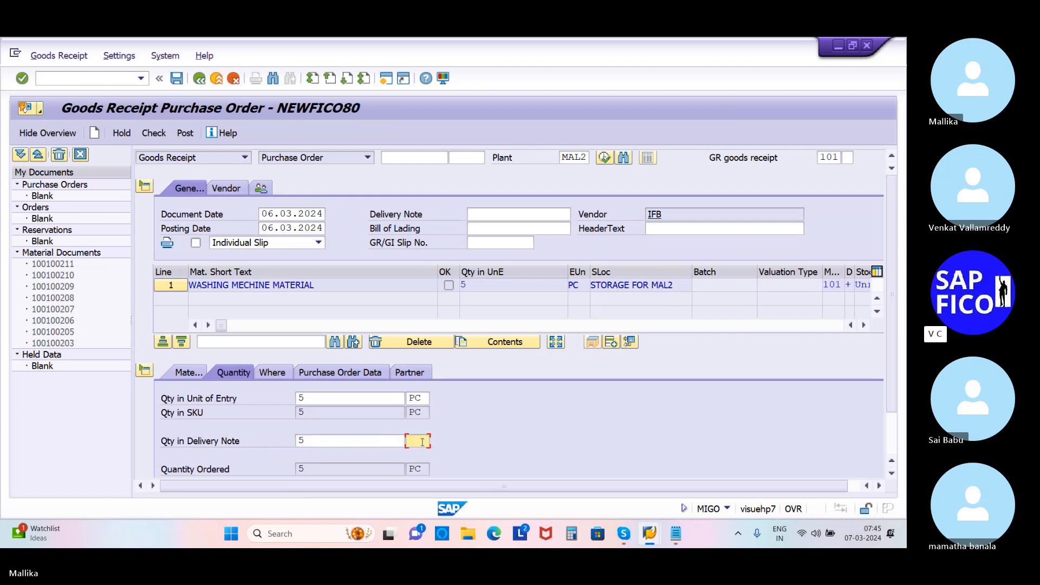
type("PC")
left_click(891, 474)
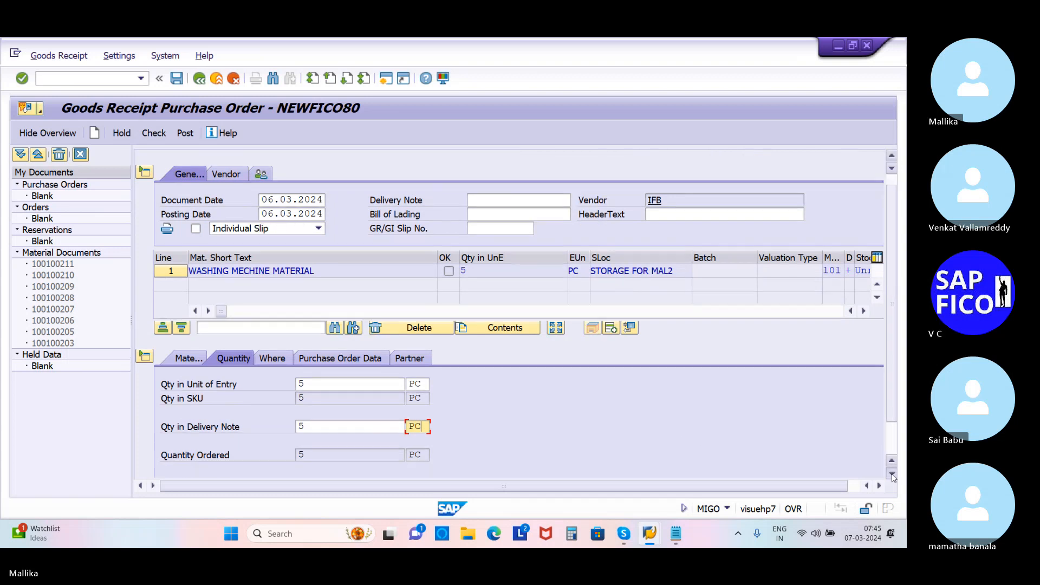
- Mark the washing machine material line as Item OK, check the goods receipt and close the message log
left_click(892, 474)
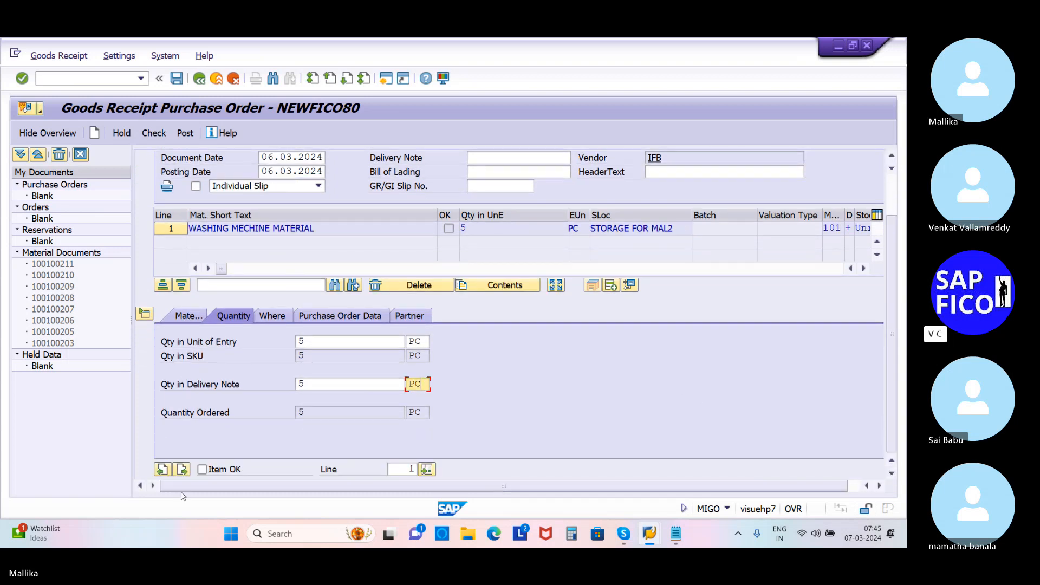
left_click(202, 469)
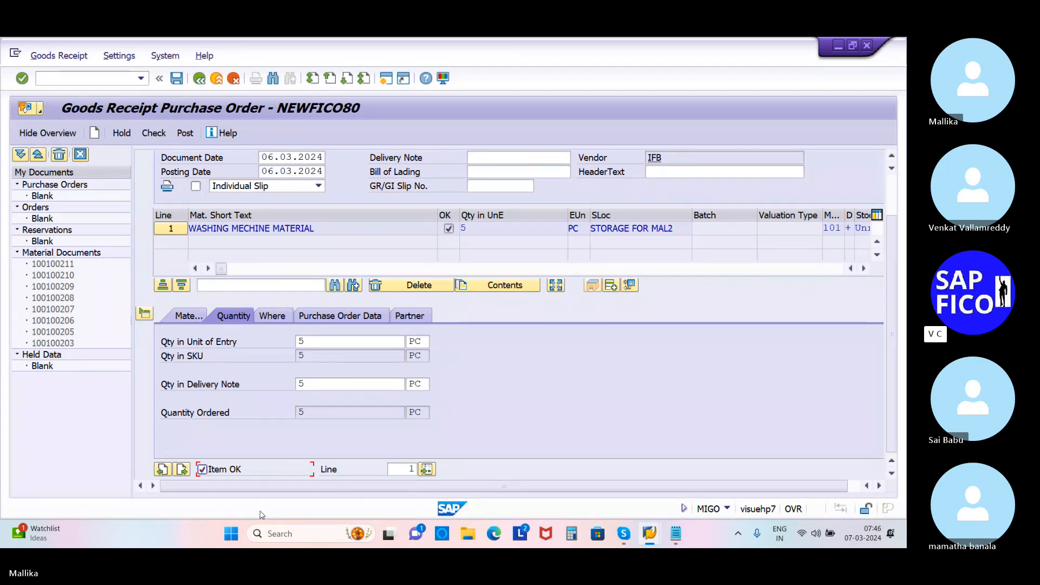
left_click(152, 134)
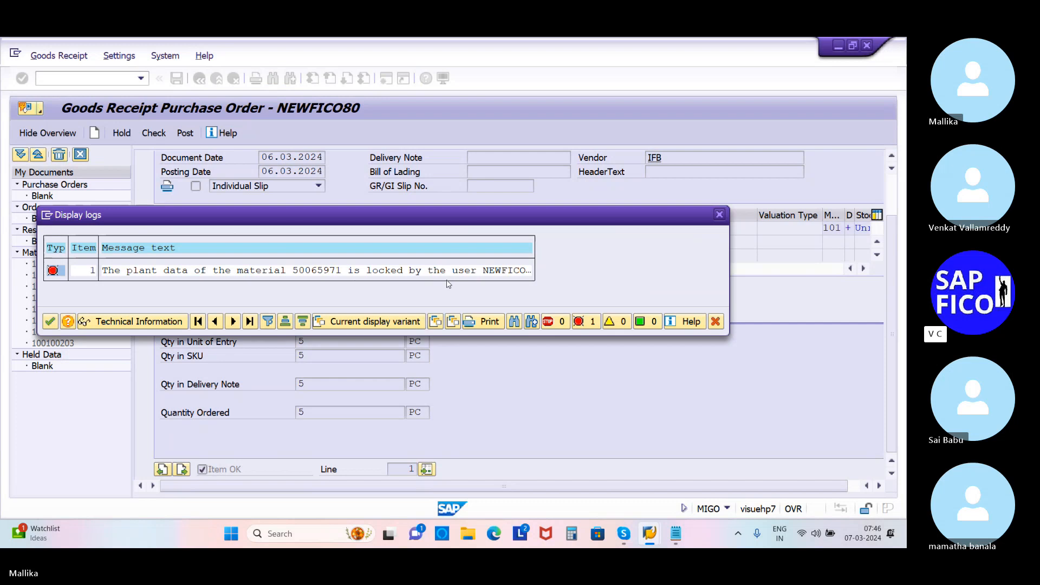
left_click(650, 534)
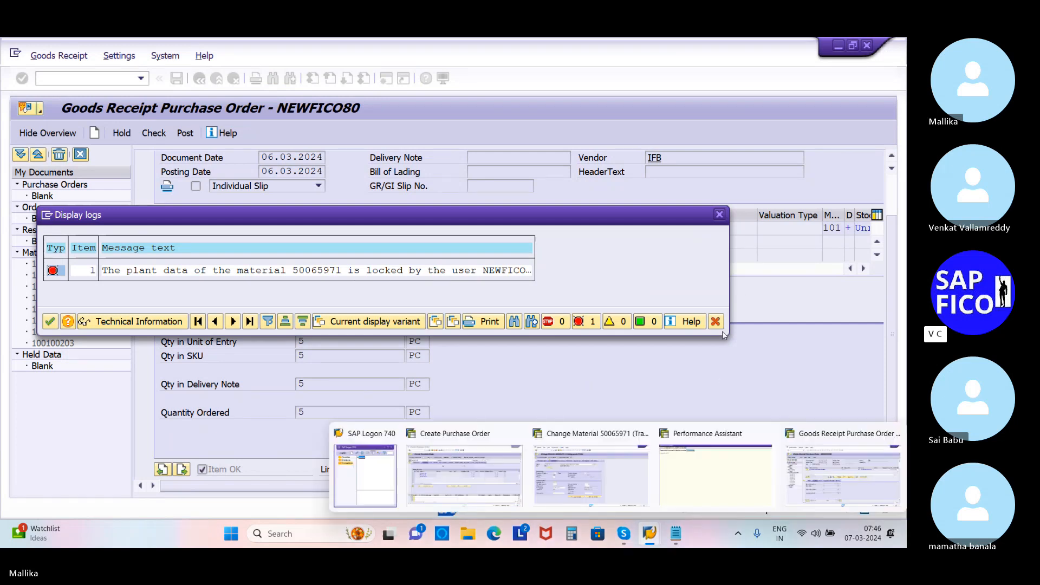
left_click(720, 214)
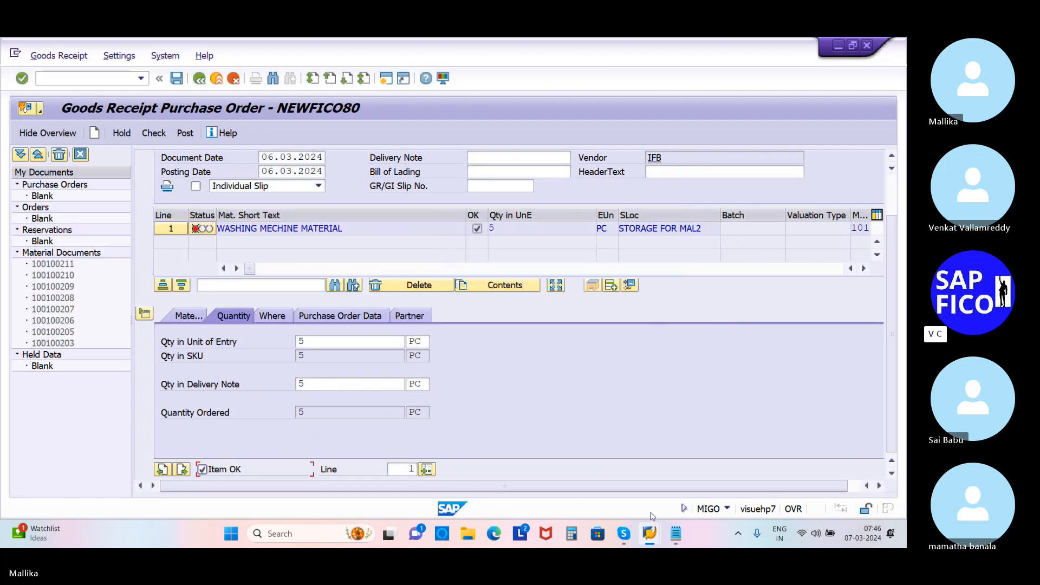
- Close the Performance Assistant window showing the purchase order creation message
left_click(649, 534)
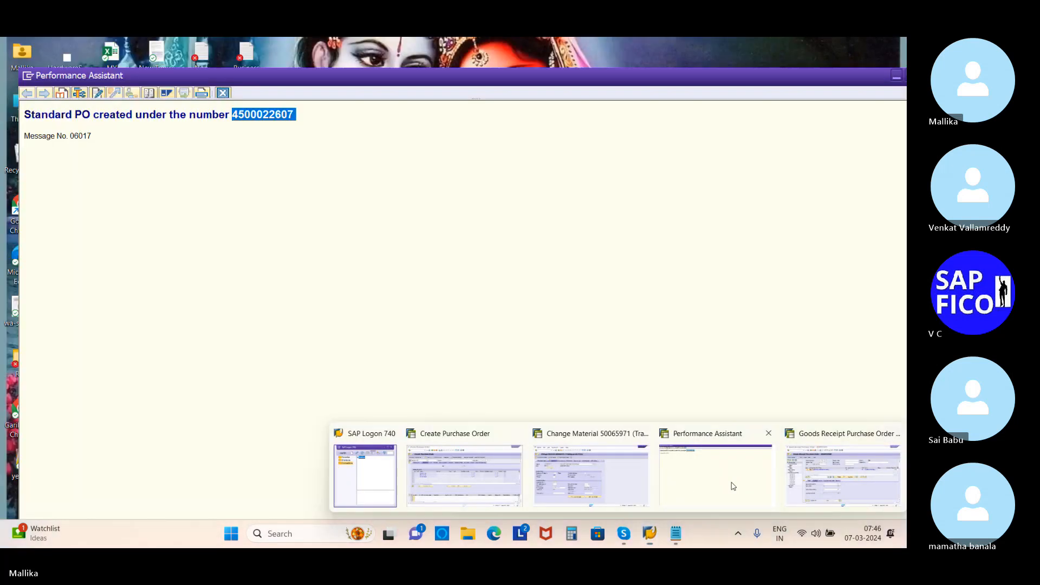
left_click(733, 486)
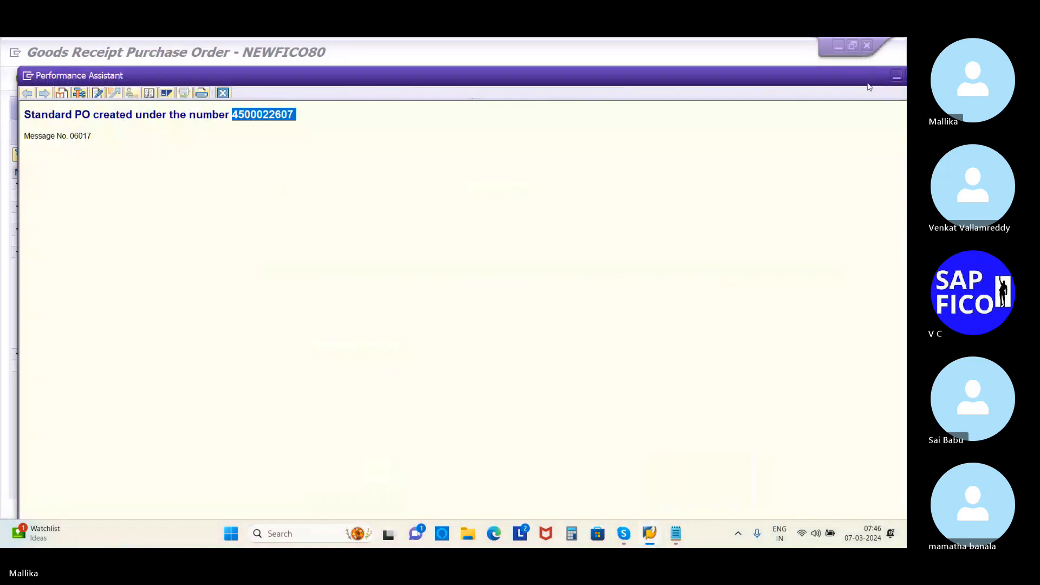
left_click_drag(868, 84, 830, 80)
left_click(888, 72)
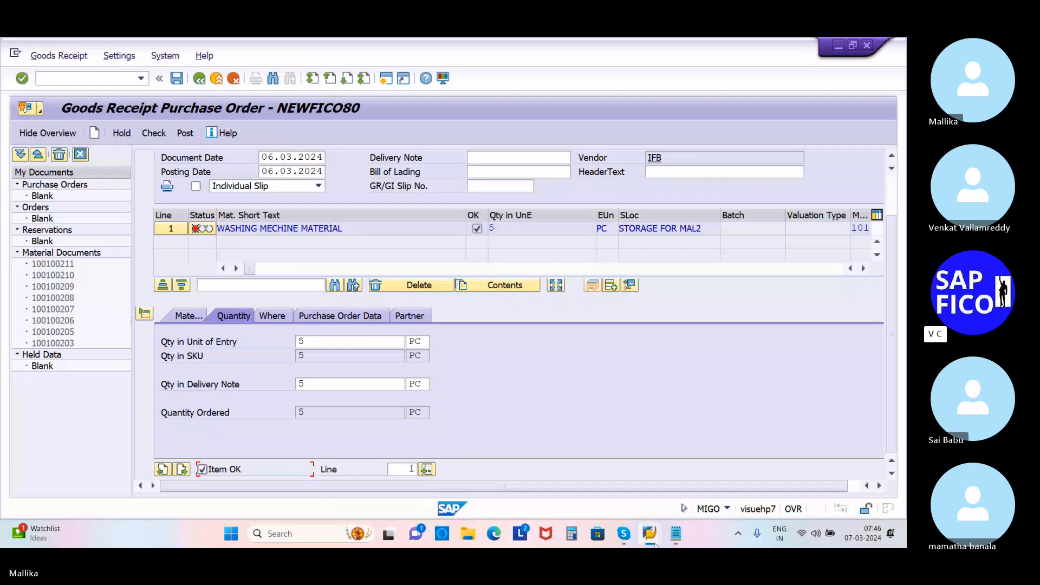
- Go to the Change Material session and end its transaction with /n to release the locked material
mouse_move(650, 537)
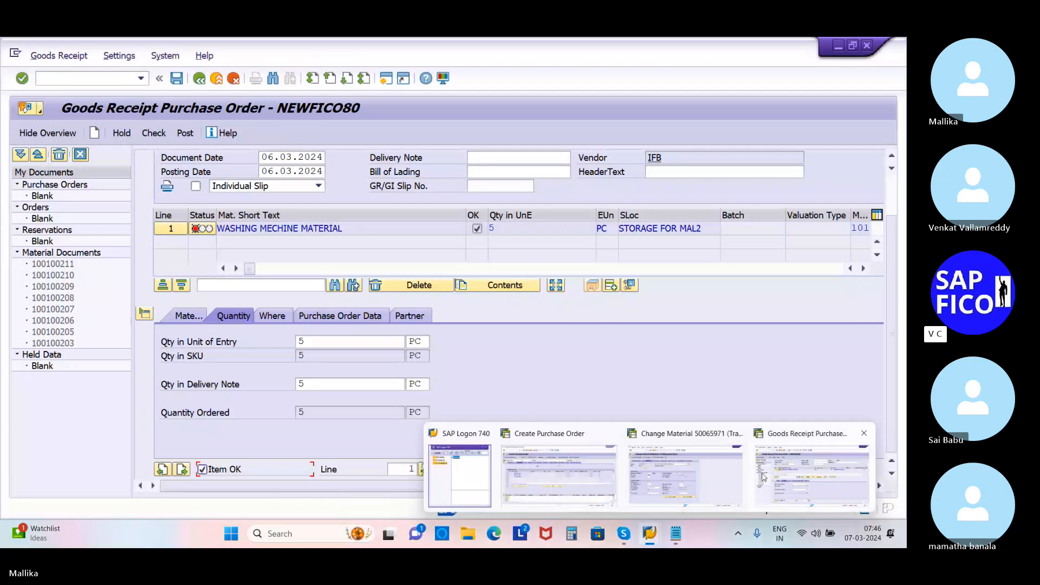
left_click(568, 487)
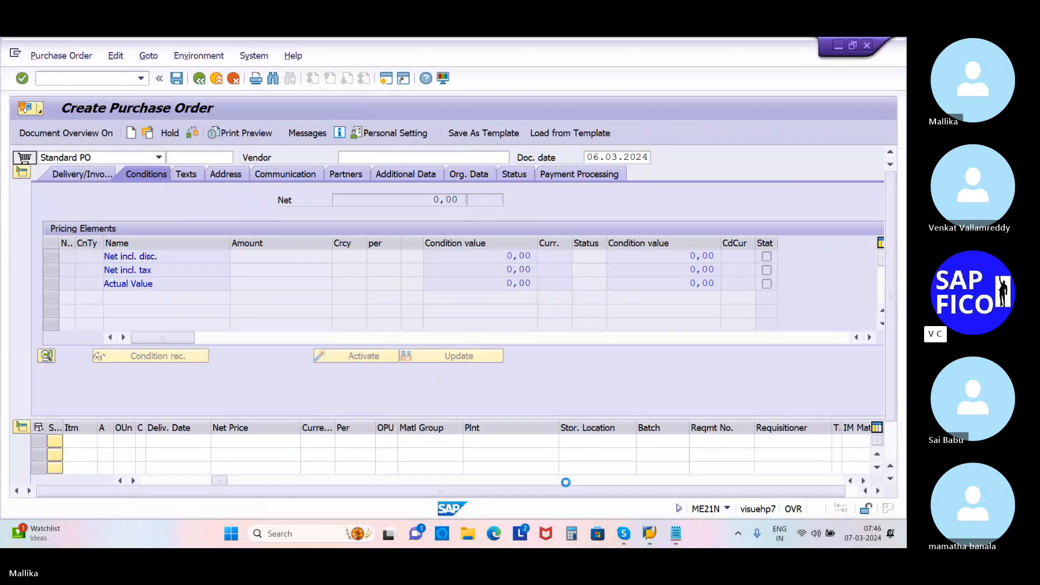
left_click(41, 80)
mouse_move(651, 533)
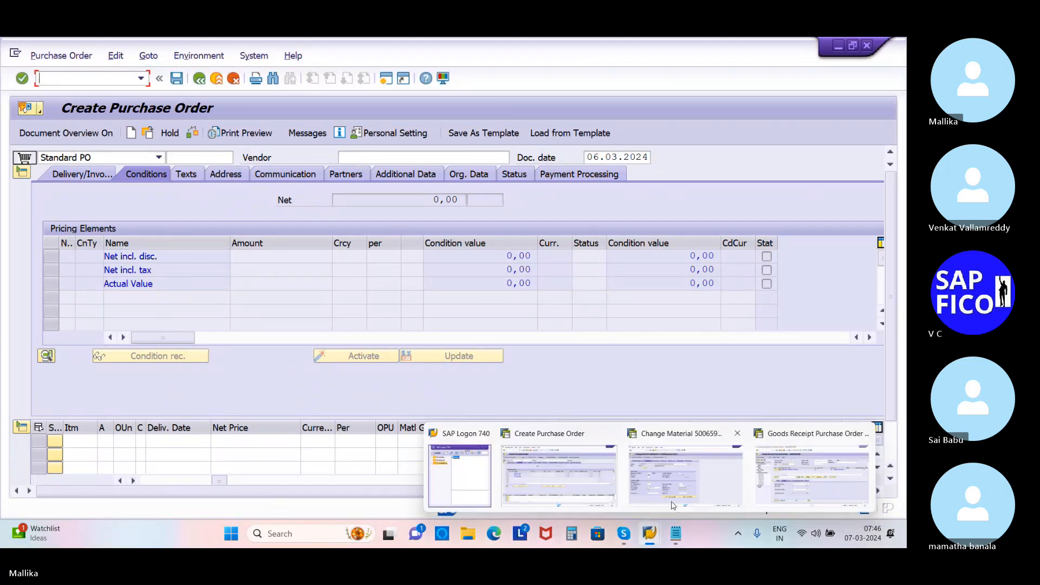
left_click(788, 486)
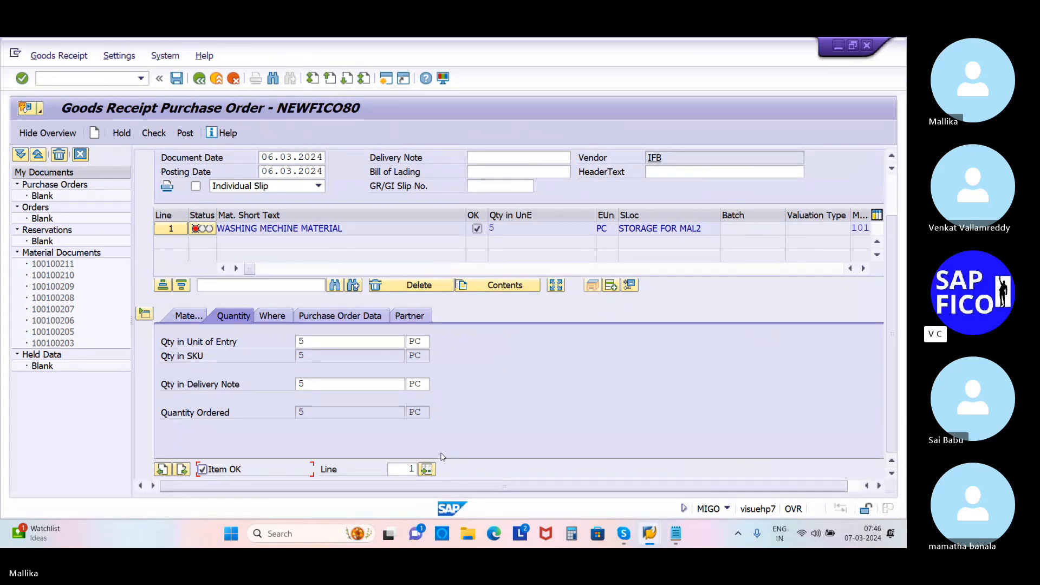
mouse_move(650, 534)
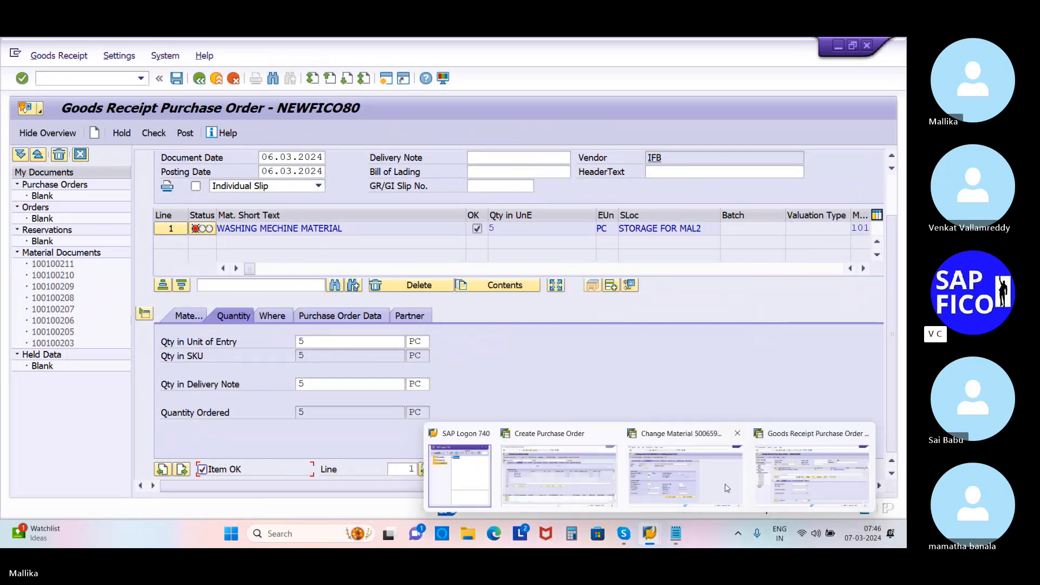
left_click(727, 488)
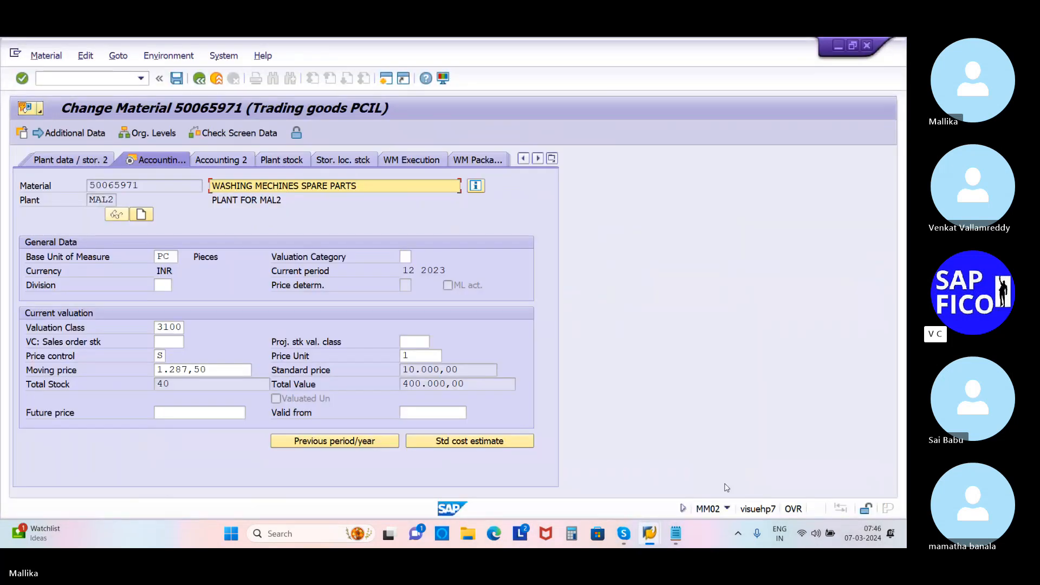
left_click(44, 76)
type("/n")
key("Return")
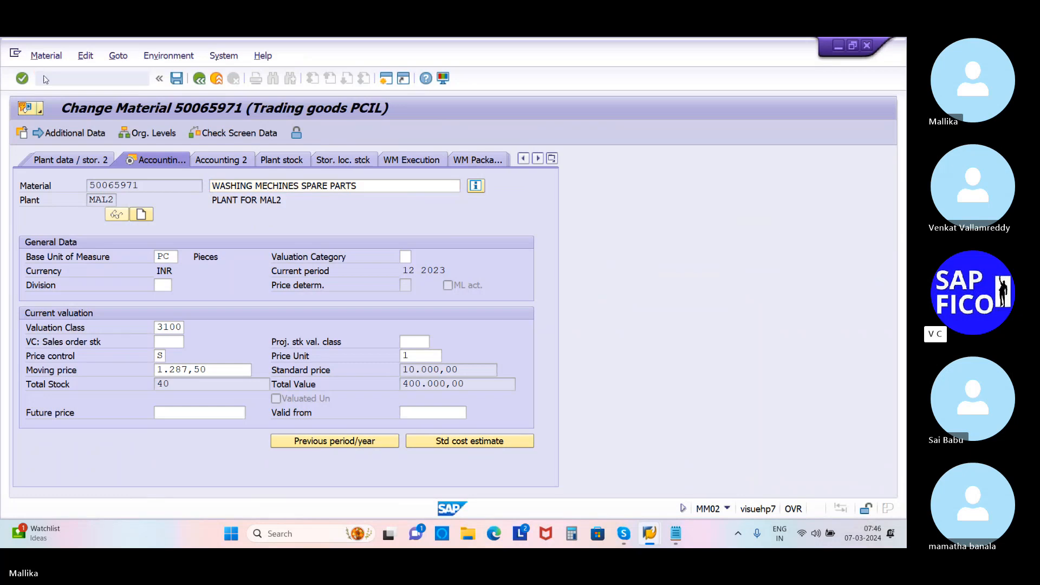
- Return to the goods receipt session, check the document again and post it
left_click(649, 538)
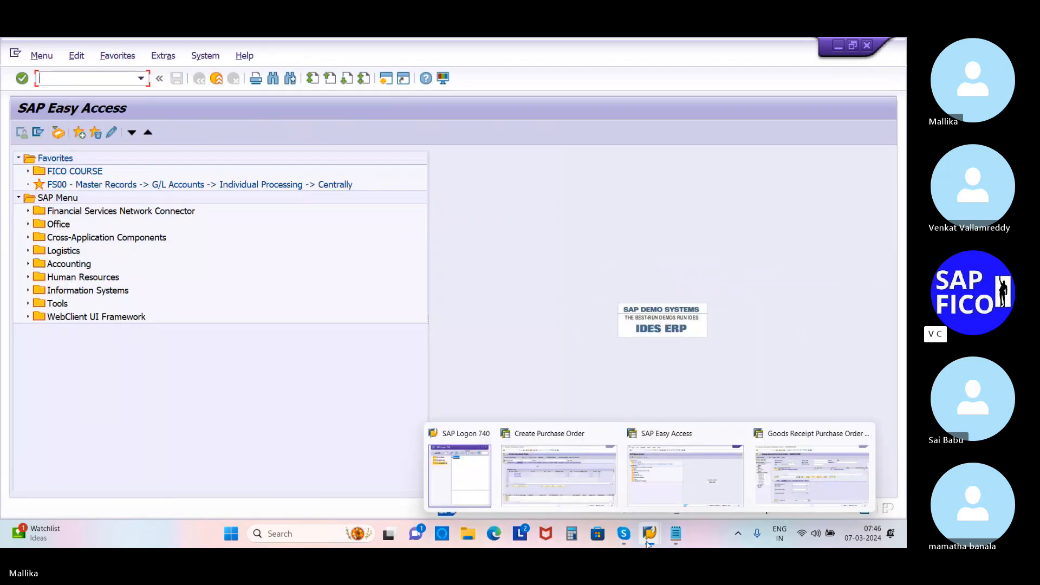
left_click(813, 486)
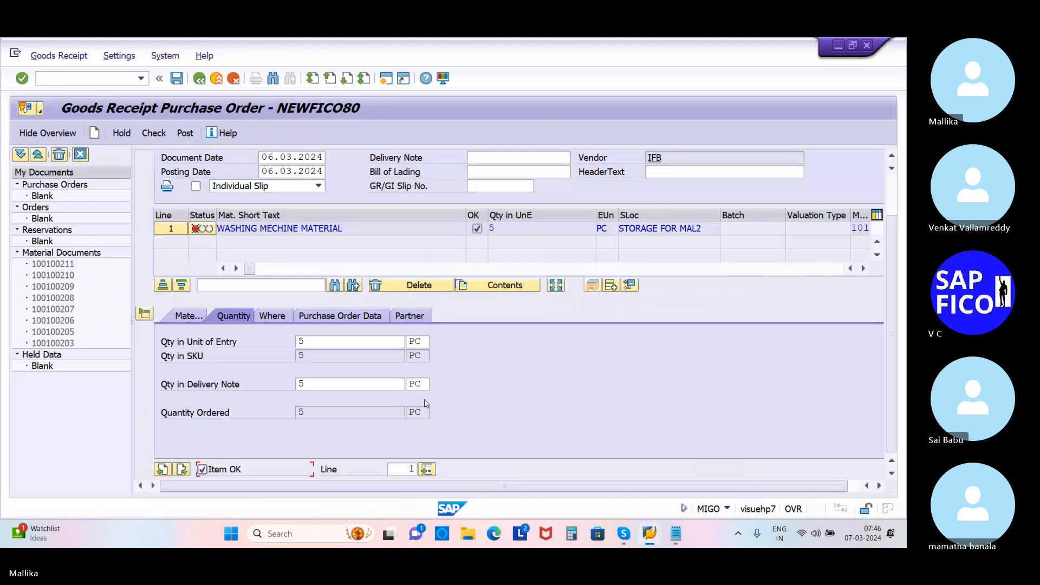
left_click(154, 134)
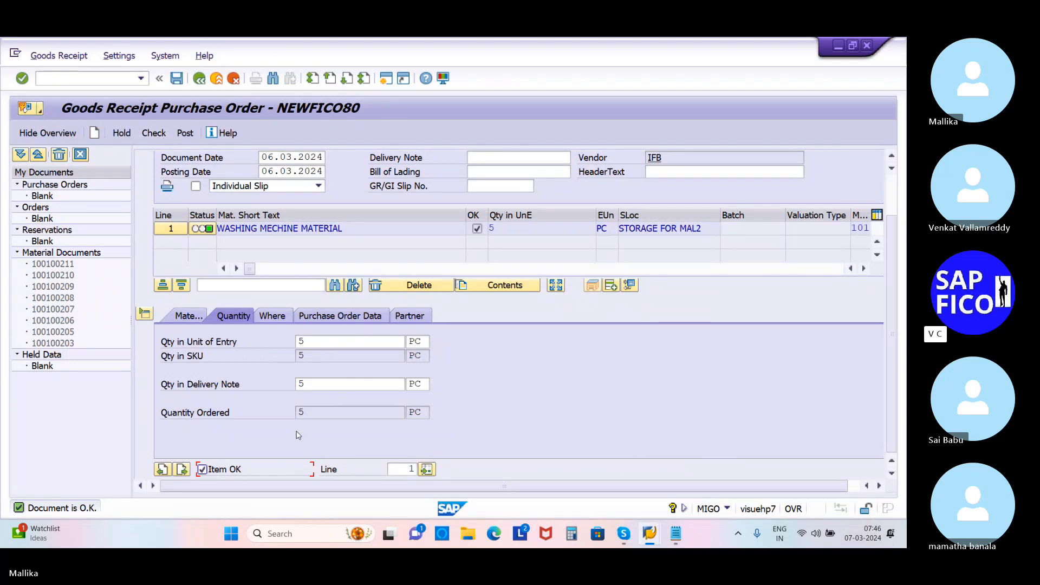
left_click(179, 82)
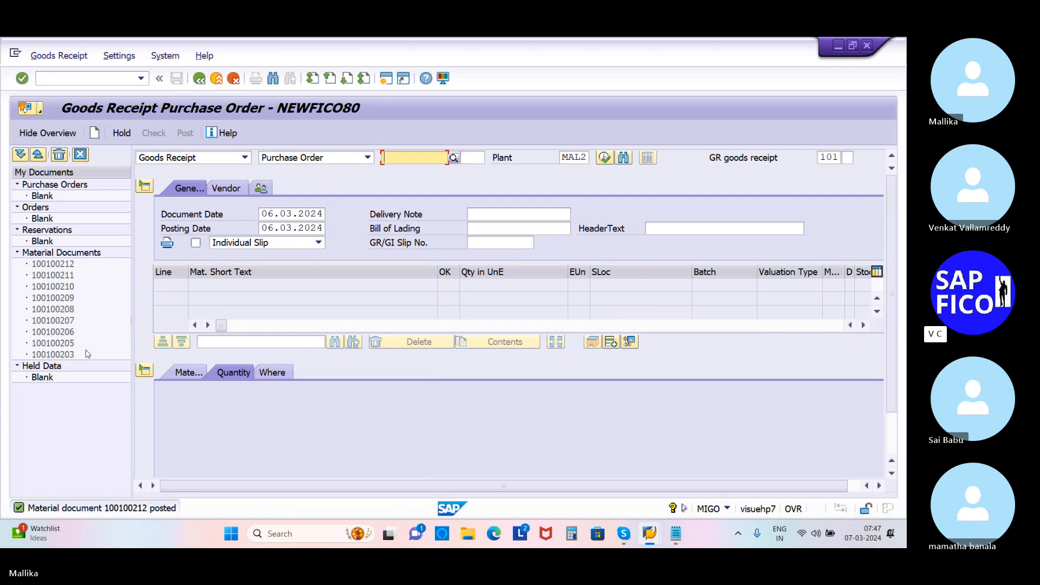
- Display the newly posted 2024 material document with transaction MB03 in the SAP Easy Access session and open its accounting document
left_click(69, 266)
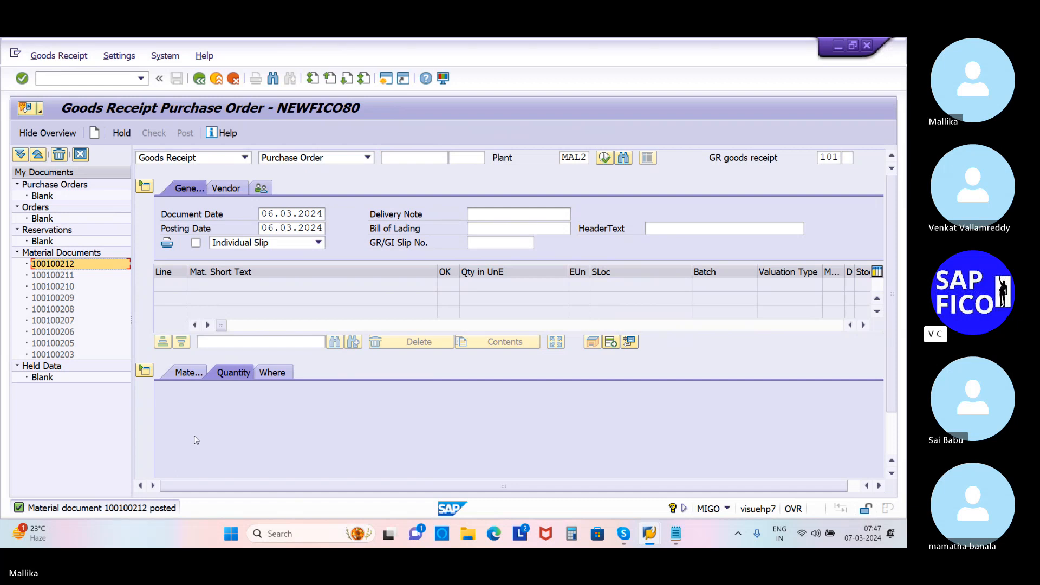
mouse_move(649, 537)
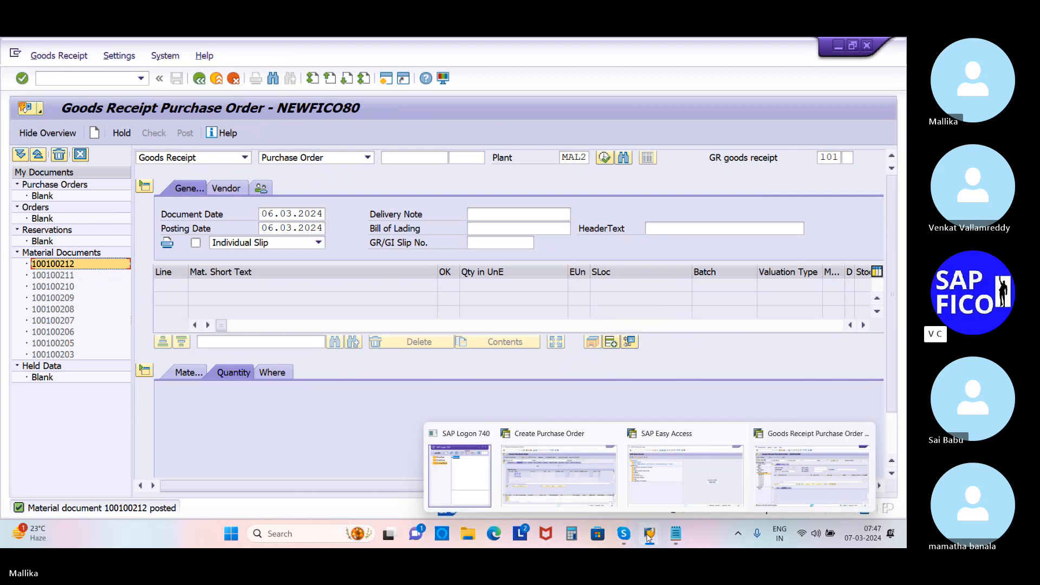
left_click(632, 496)
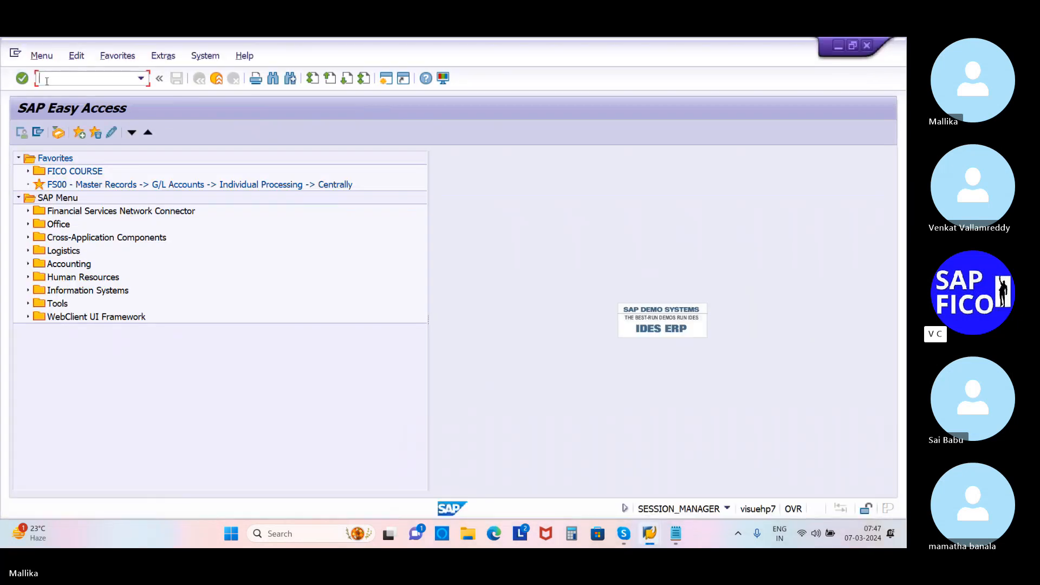
type("/NMB03")
key("Return")
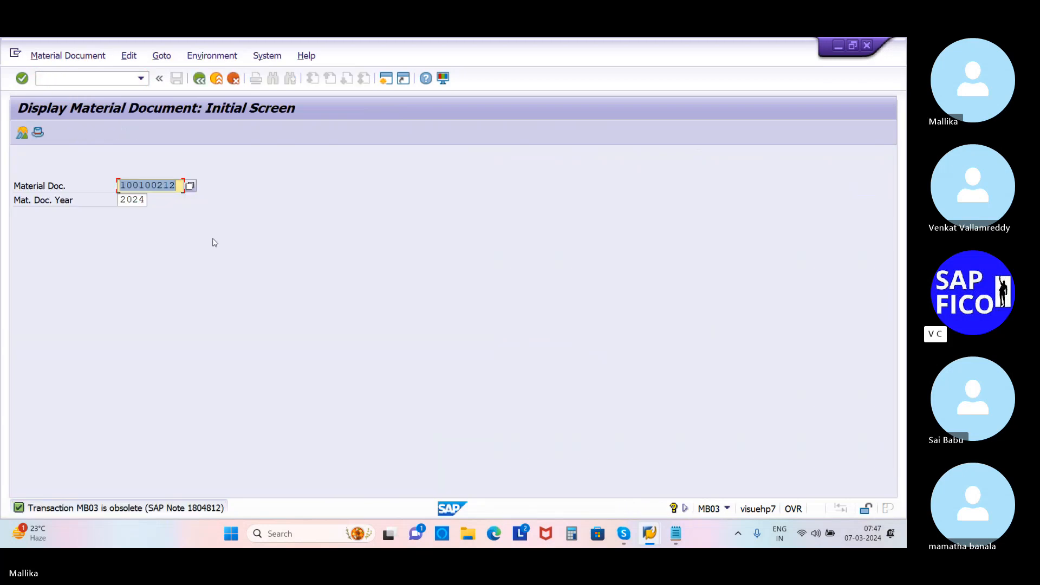
key("Return")
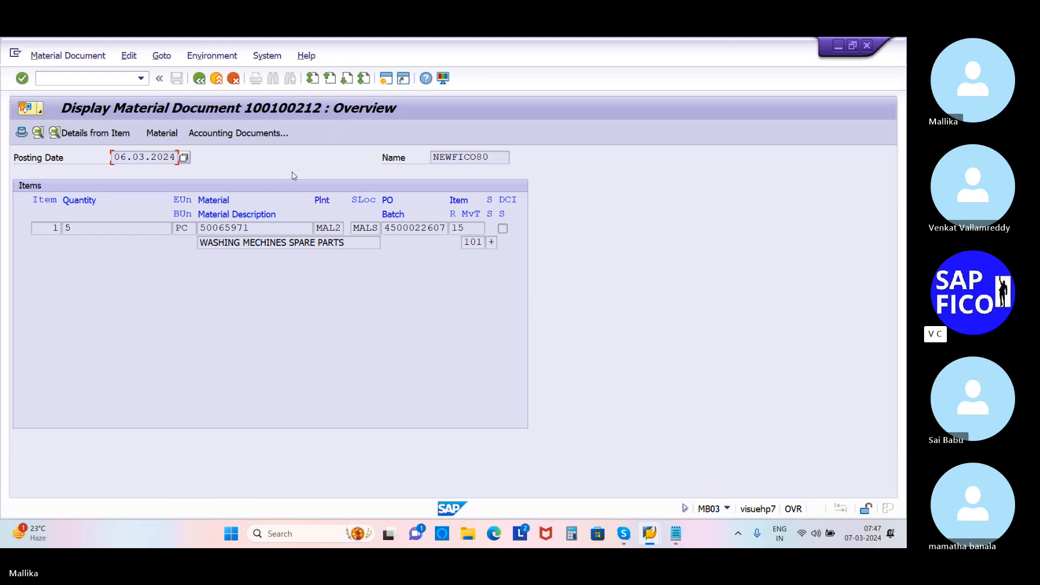
left_click(234, 133)
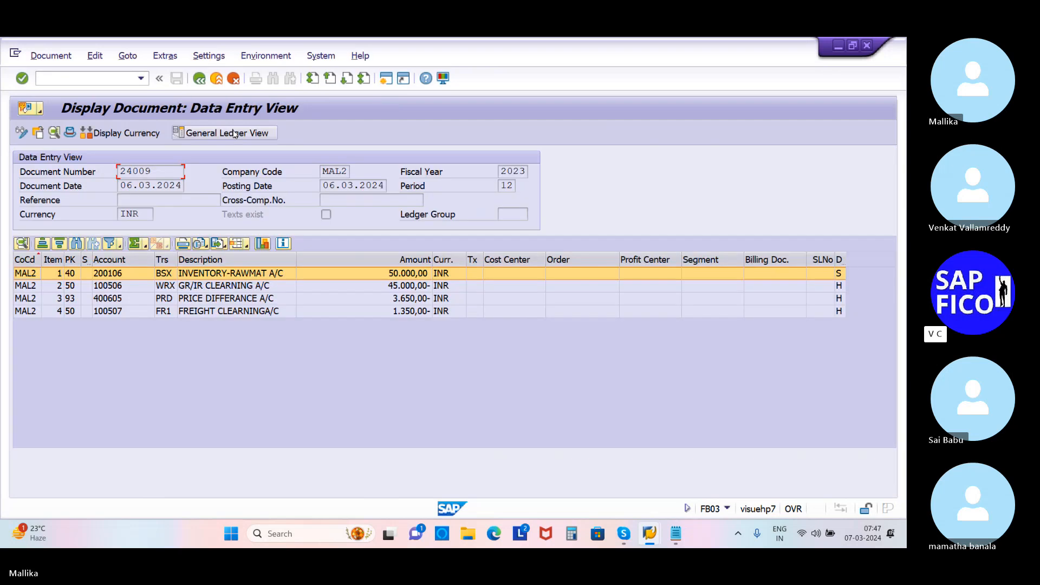
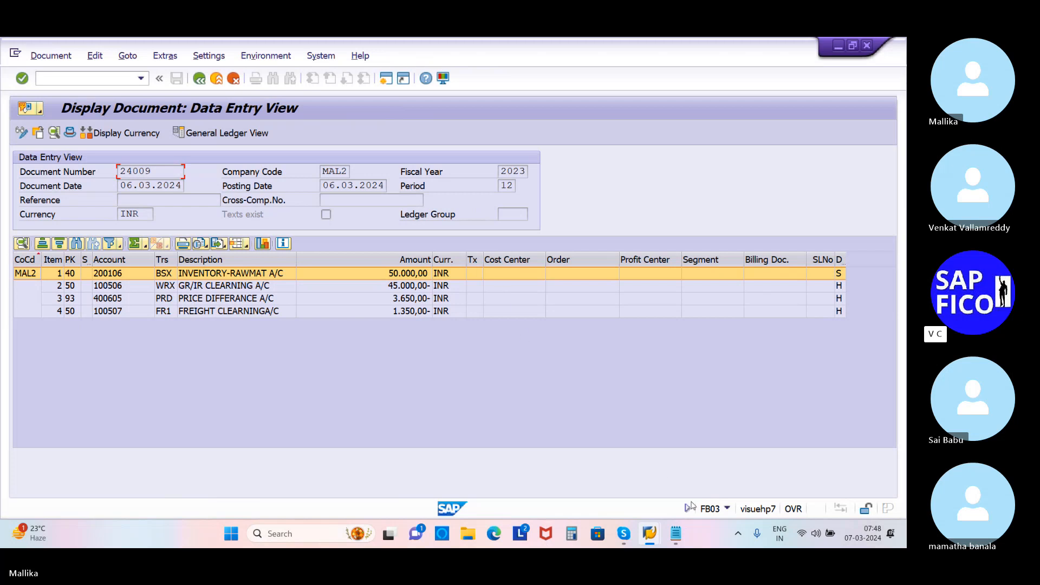
- Switch to the Create Purchase Order session and start the incoming invoice transaction MIRO there
left_click(647, 534)
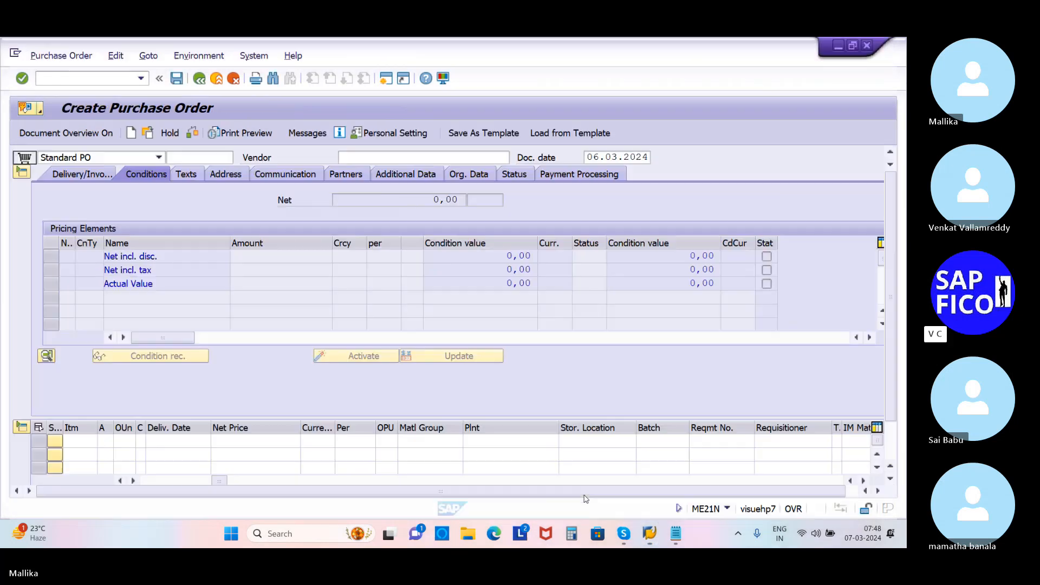
mouse_move(647, 536)
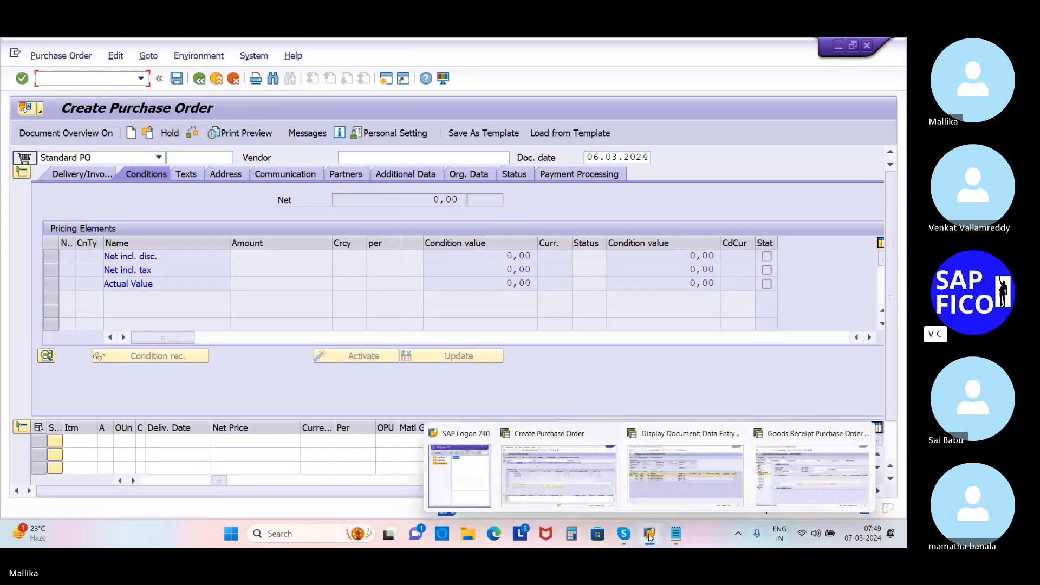
mouse_move(776, 494)
left_click(714, 494)
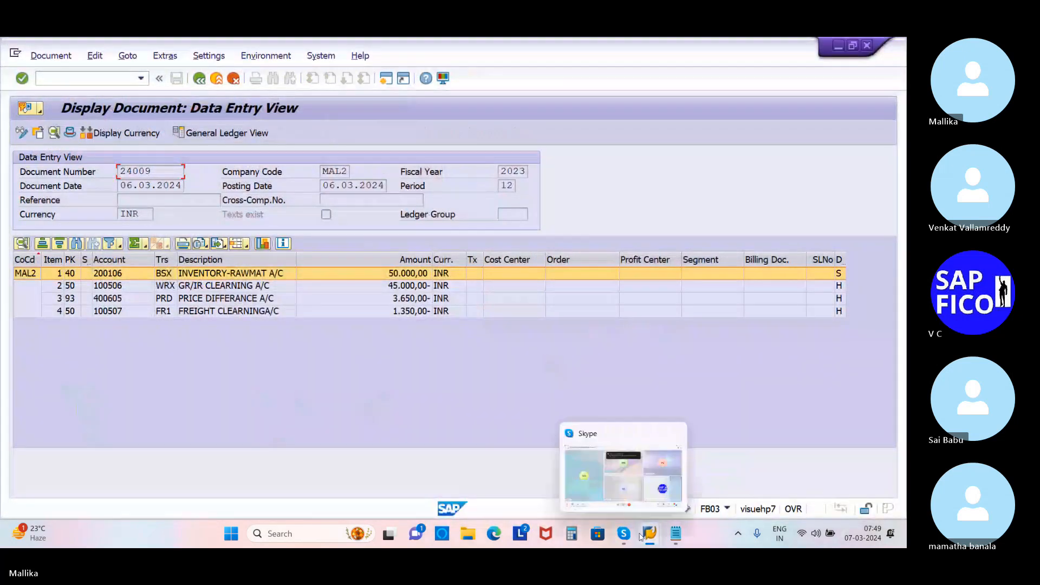
mouse_move(650, 534)
left_click(575, 501)
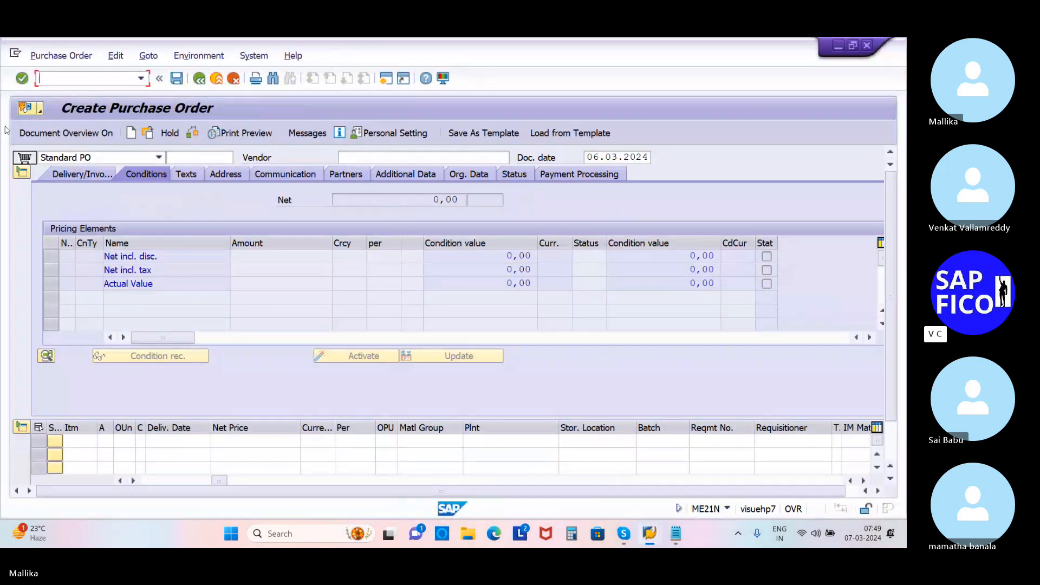
type("/NMIRO")
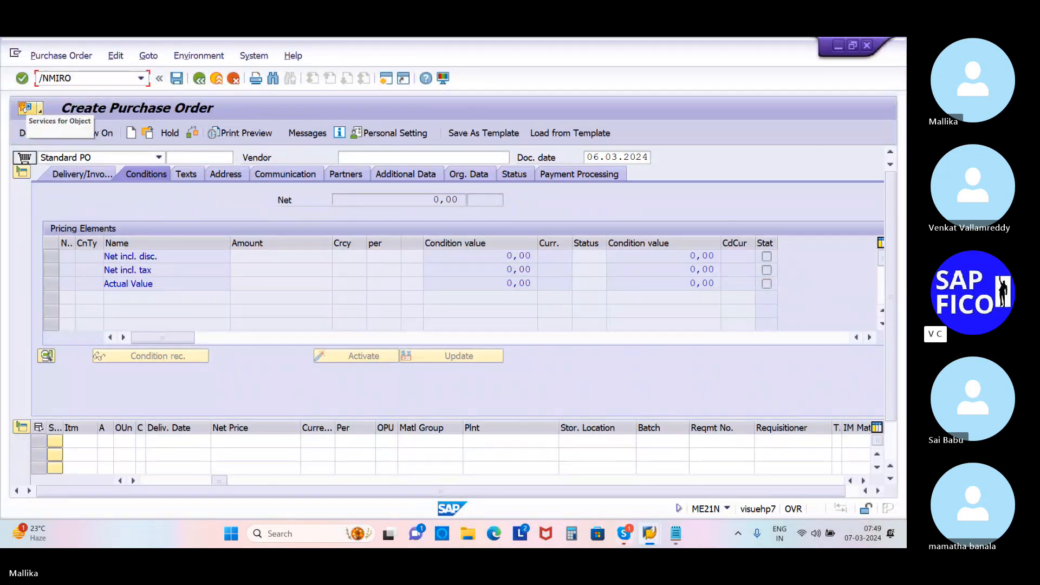
key("Return")
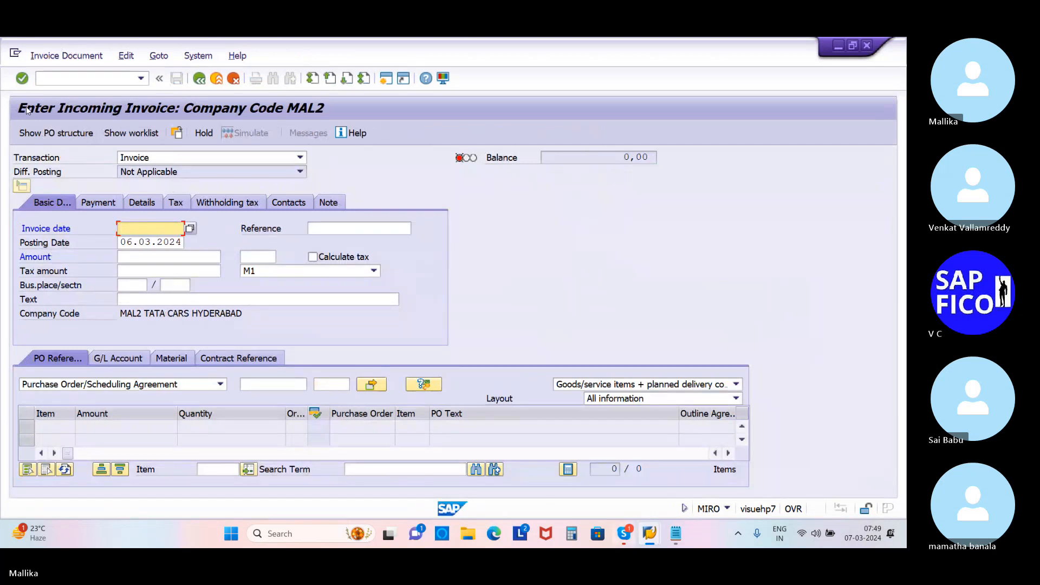
- Set the invoice date to 06.03.2024 and the invoice text to RAW MATERIAL PURCHASED FROM VENDOR
left_click(190, 228)
double_click(250, 327)
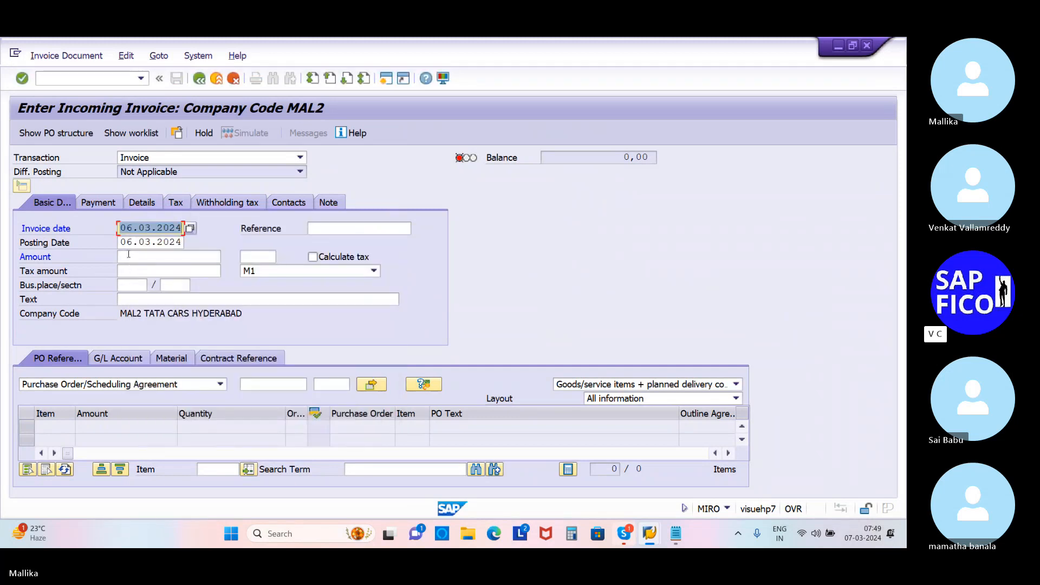
left_click(129, 303)
left_click(129, 303)
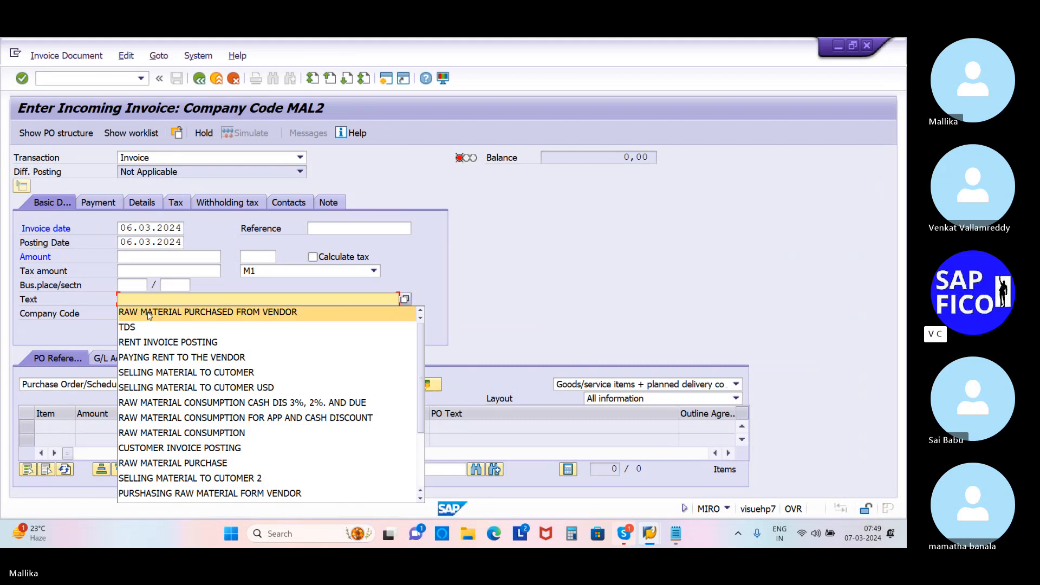
left_click(147, 309)
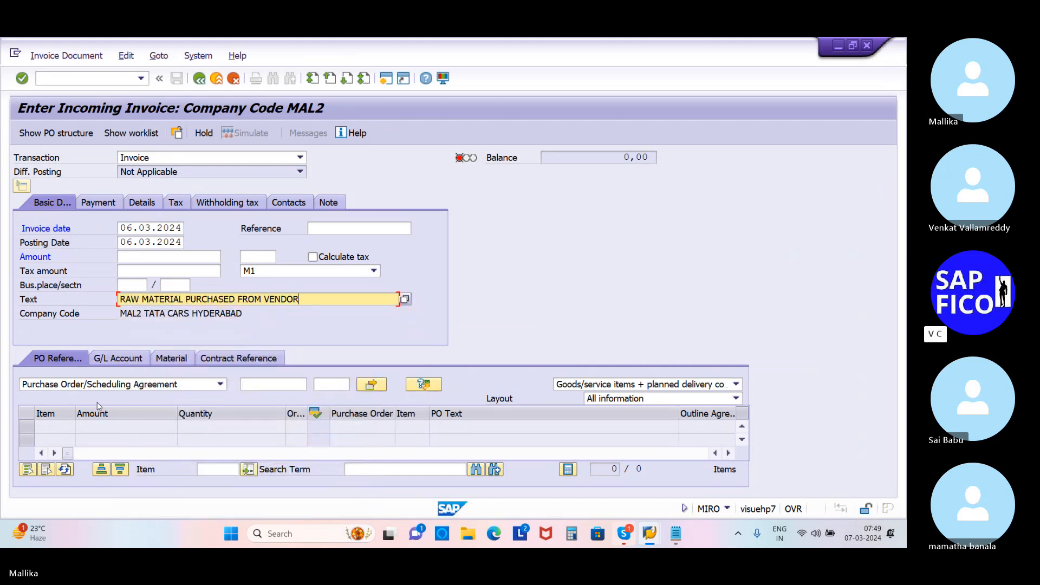
- Reference the copied purchase order number in the incoming invoice and load its items with planned delivery costs
left_click(624, 383)
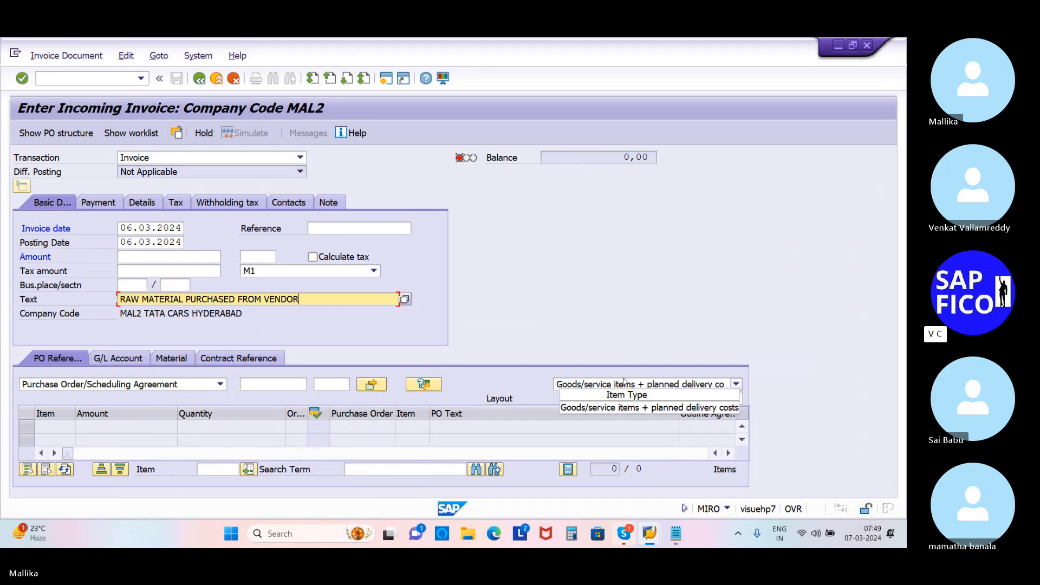
left_click(624, 384)
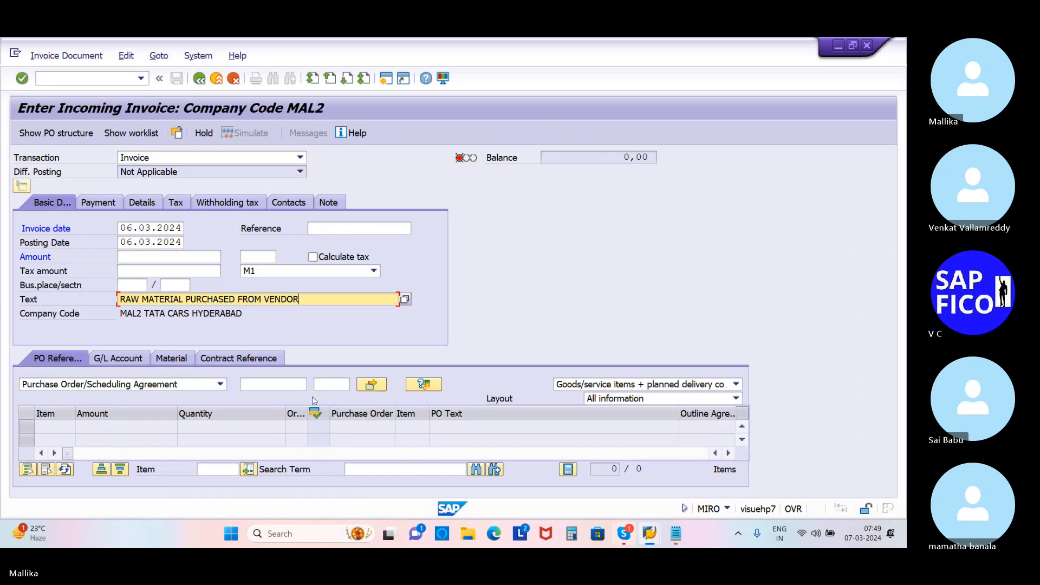
left_click(268, 384)
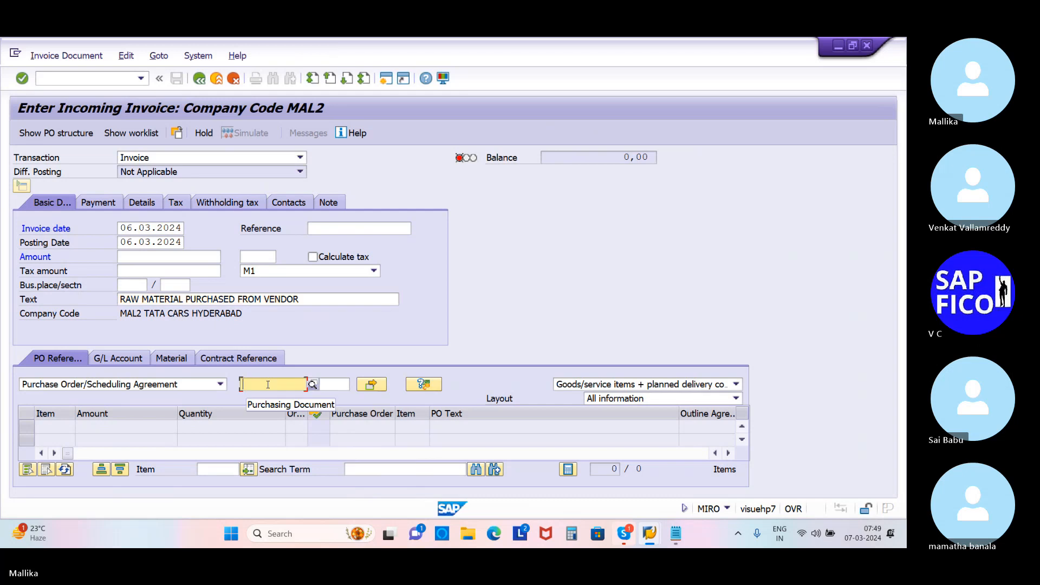
left_click(268, 384)
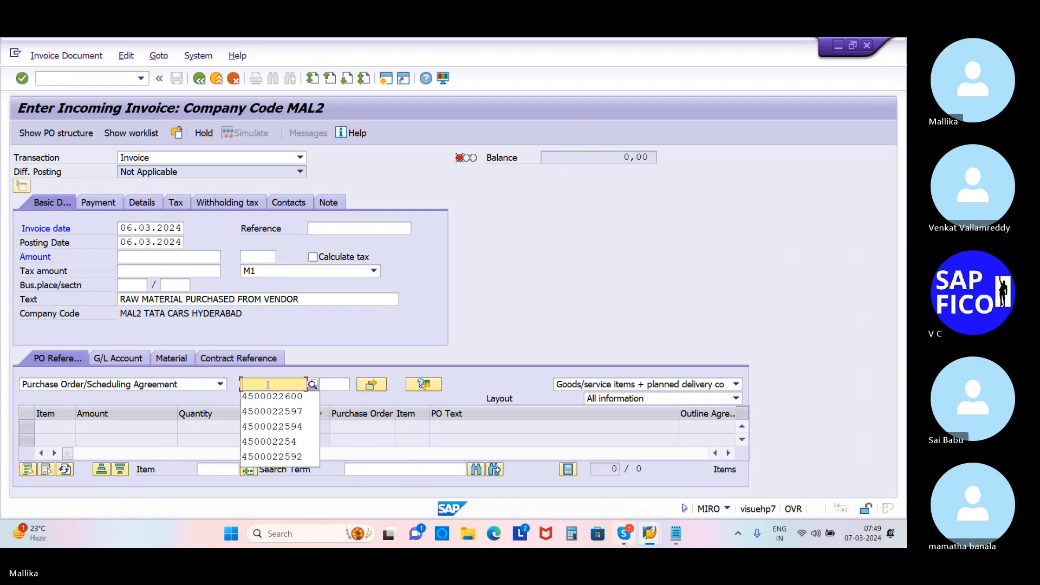
key("ctrl+v")
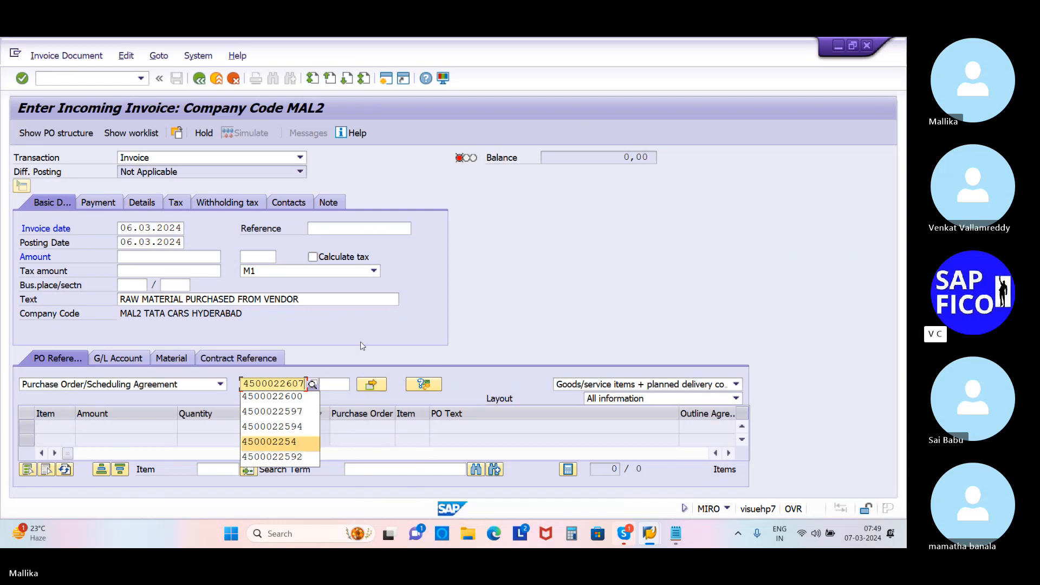
left_click(336, 404)
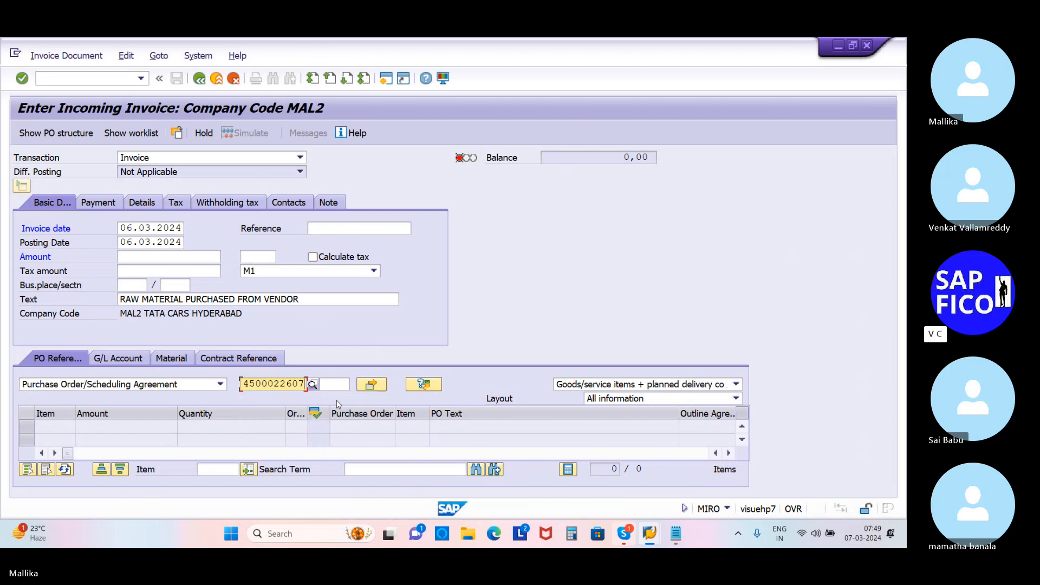
key("Return")
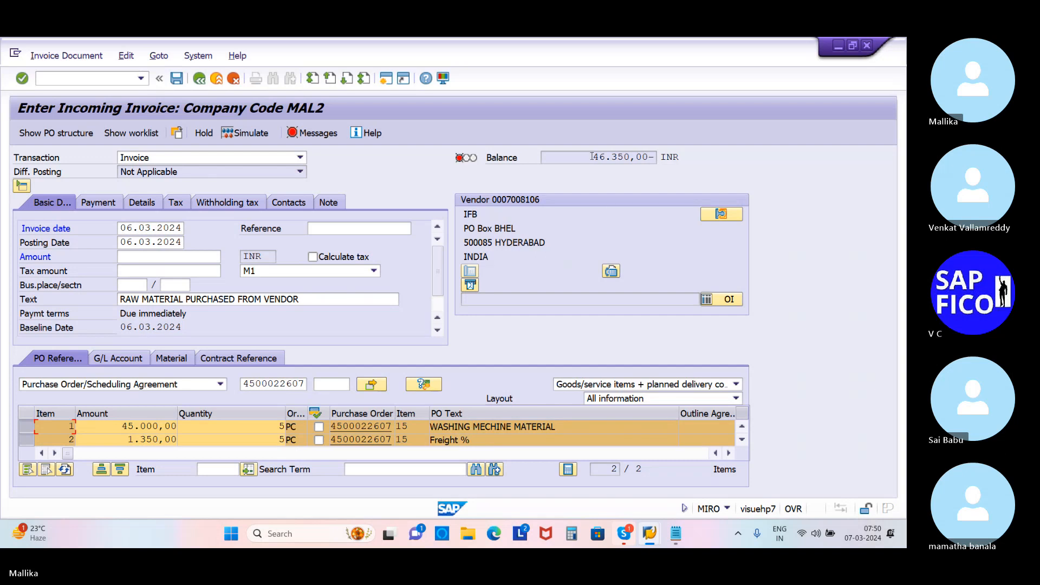
- Enter 46350 as the invoice amount in the basic data and validate the invoice
left_click(186, 255)
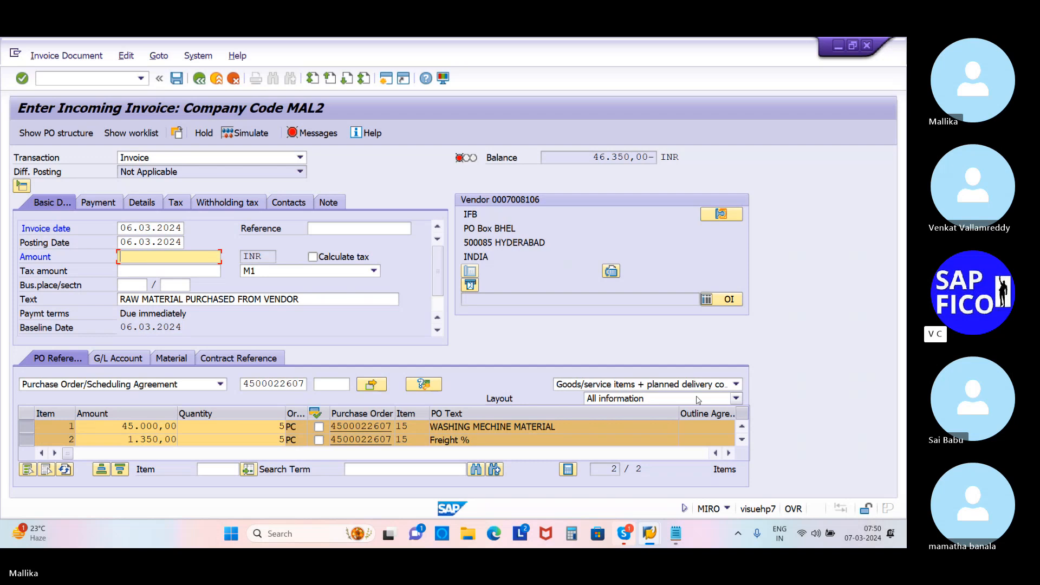
type("46350")
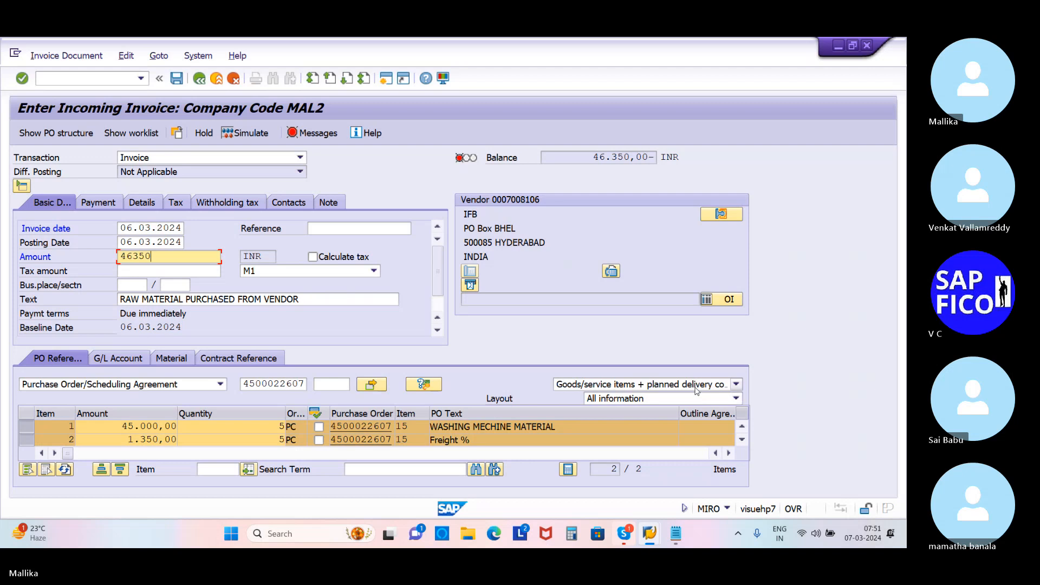
key("Return")
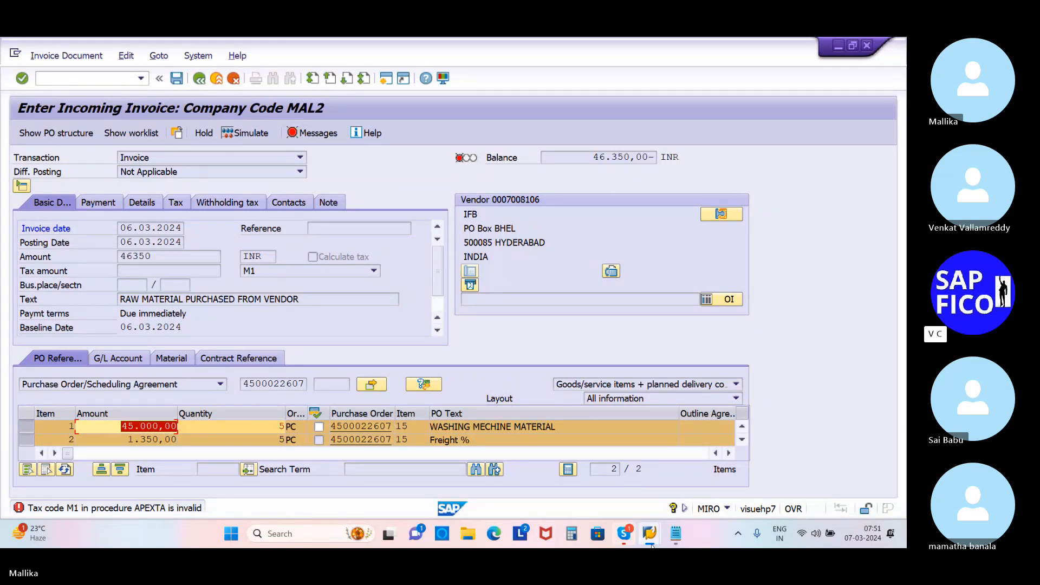
- Open an additional session, start transaction OBBG and locate country IN in the calculation procedure assignments
mouse_move(656, 533)
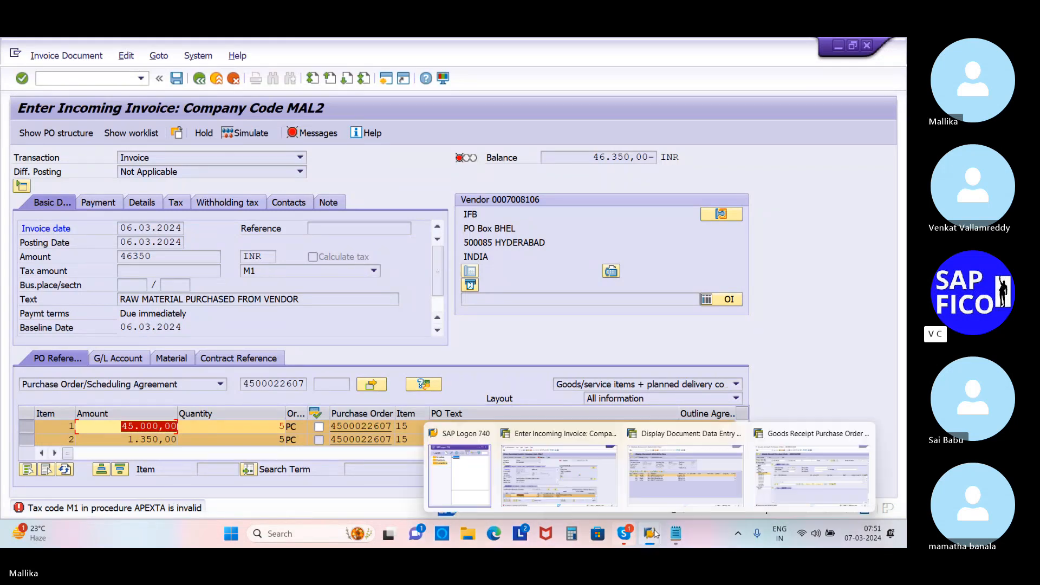
left_click(386, 79)
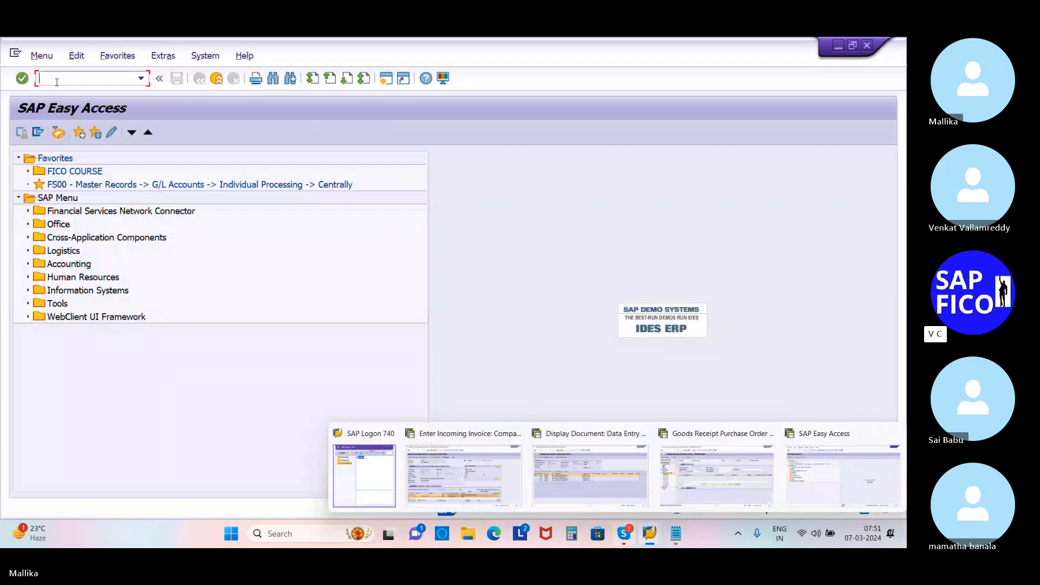
type("/NOBBG")
key("Return")
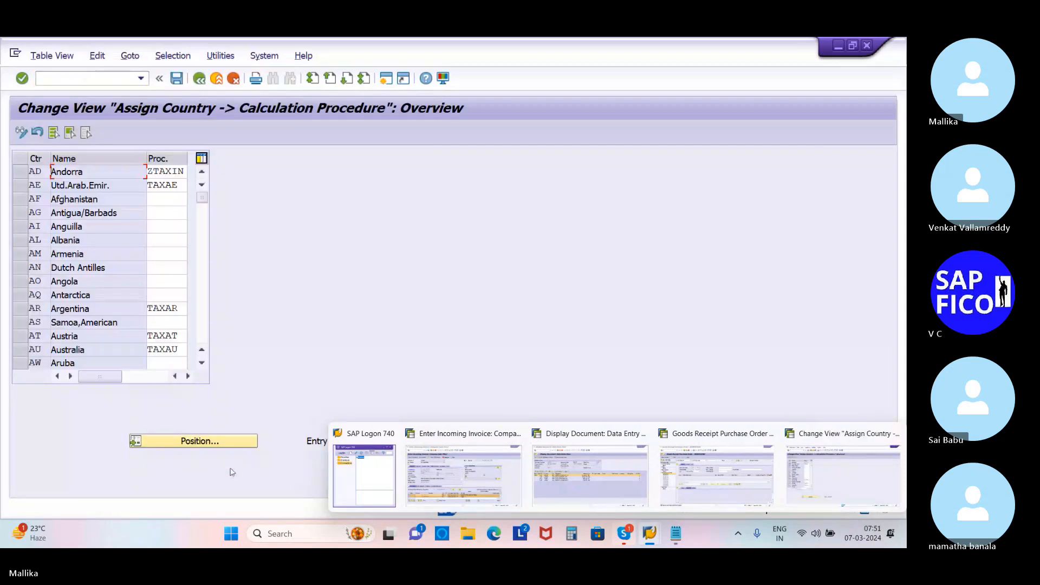
left_click(216, 446)
type("IN")
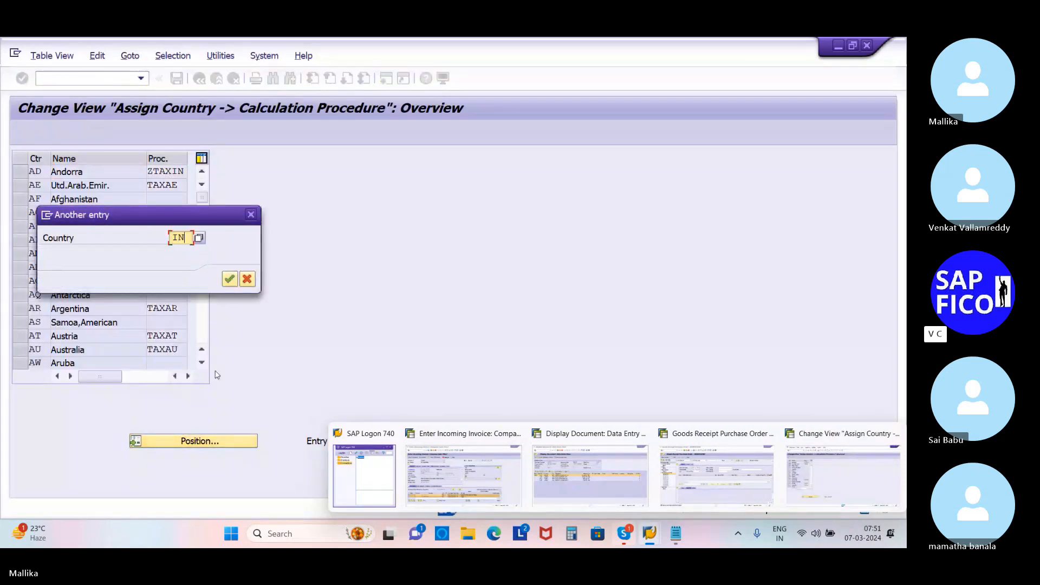
left_click(230, 279)
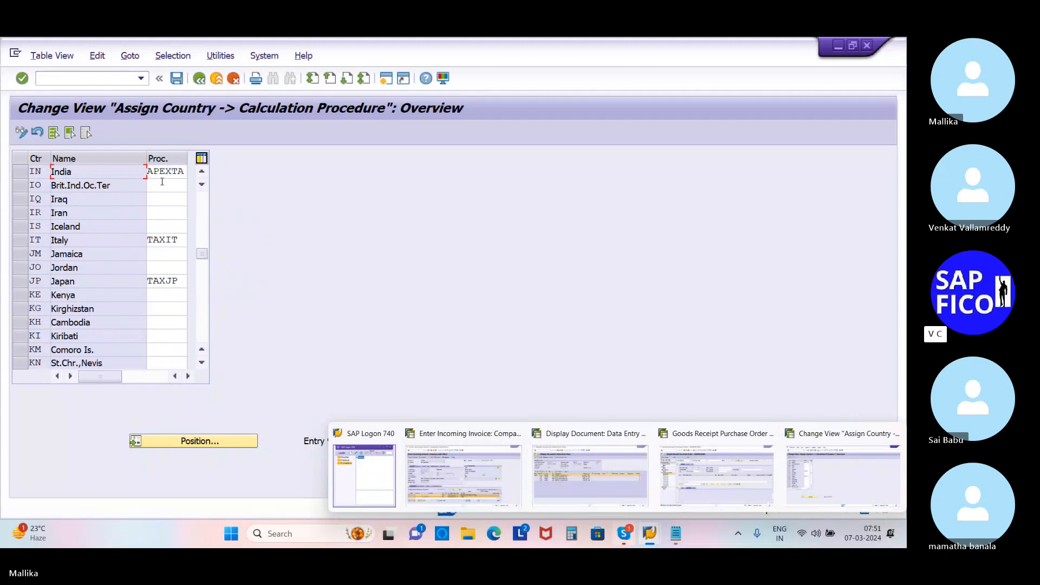
- Clear the tax calculation procedure assigned to India and save the change in the proposed customizing request
double_click(154, 175)
key("Delete")
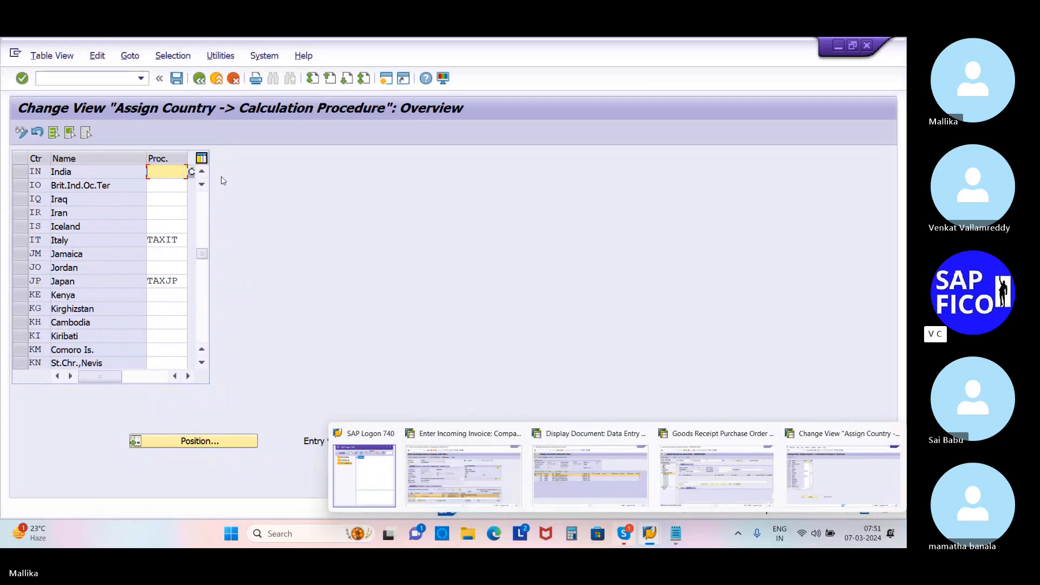
left_click(176, 79)
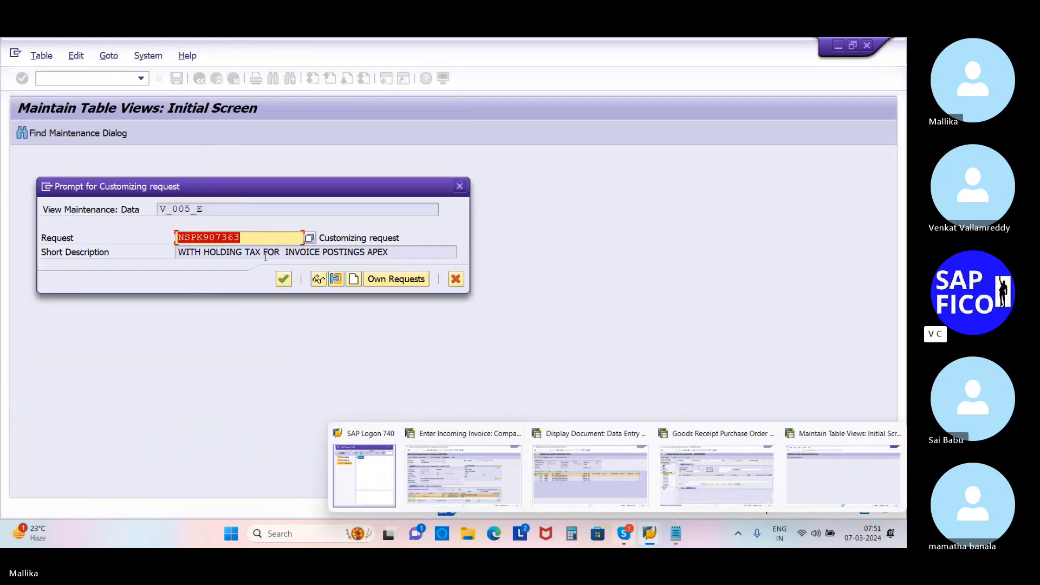
left_click(283, 280)
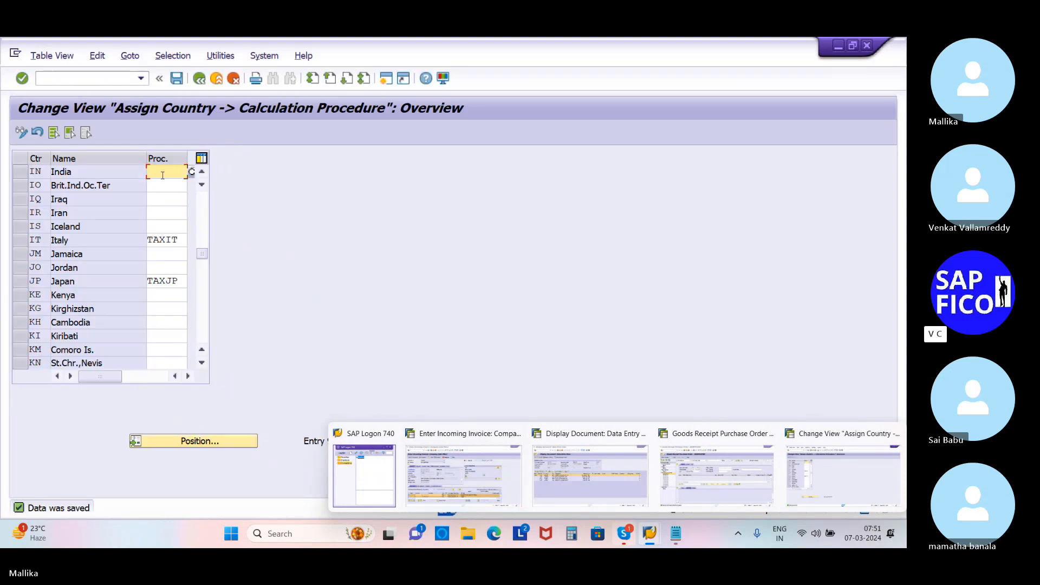
- Assign tax calculation procedure MALT to India and save the assignment
left_click(162, 172)
type("MAL")
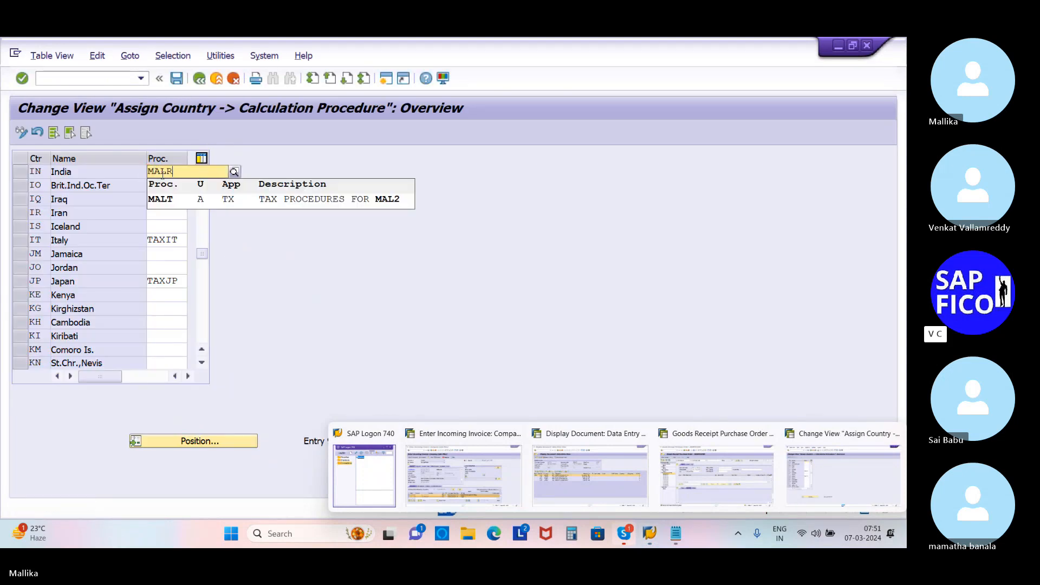
type("R")
key("BackSpace")
type("T")
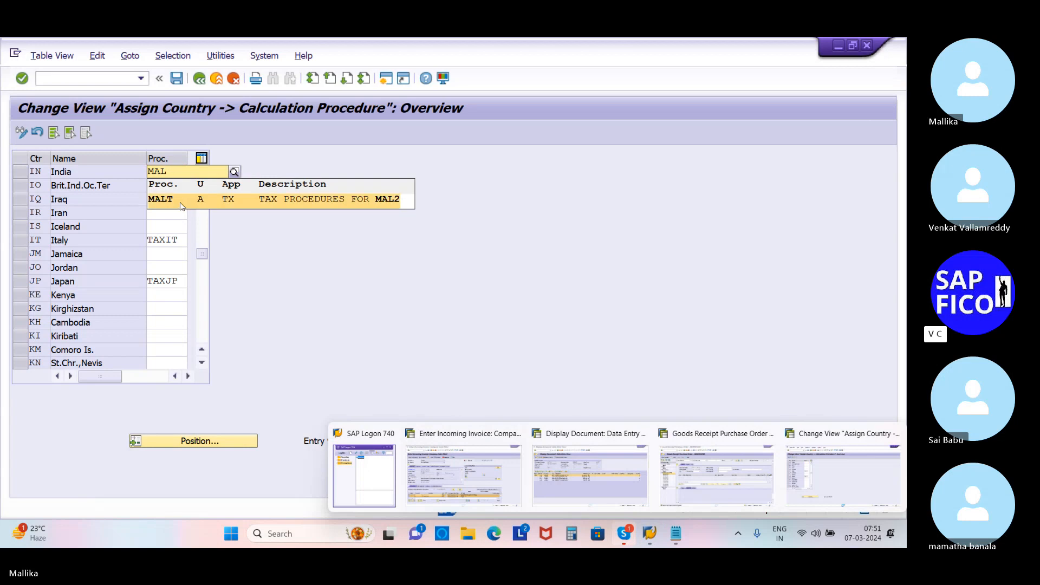
left_click(179, 79)
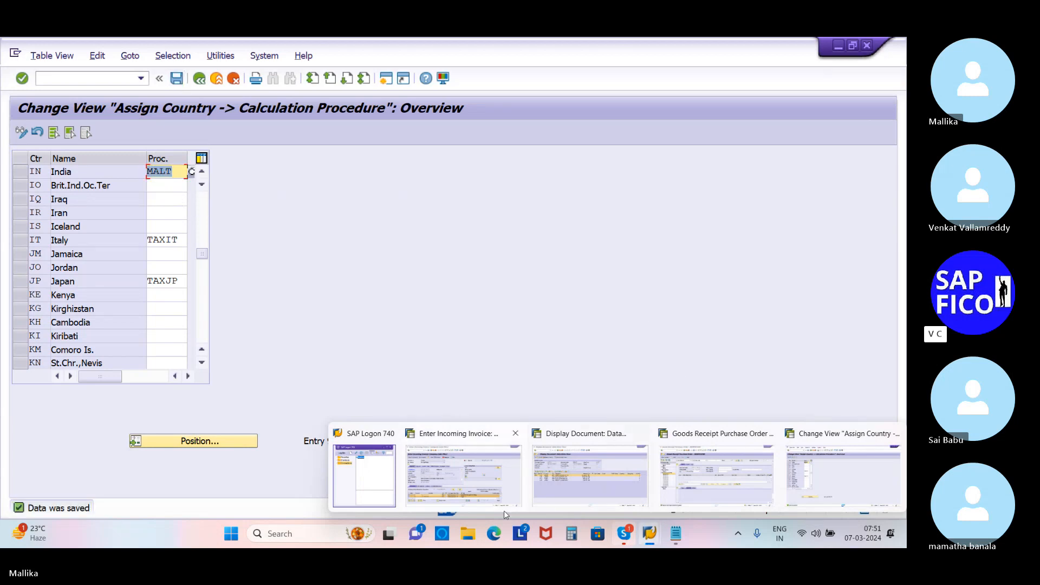
- Return to the Enter Incoming Invoice session, validate the invoice again and restart transaction MIRO
left_click(486, 500)
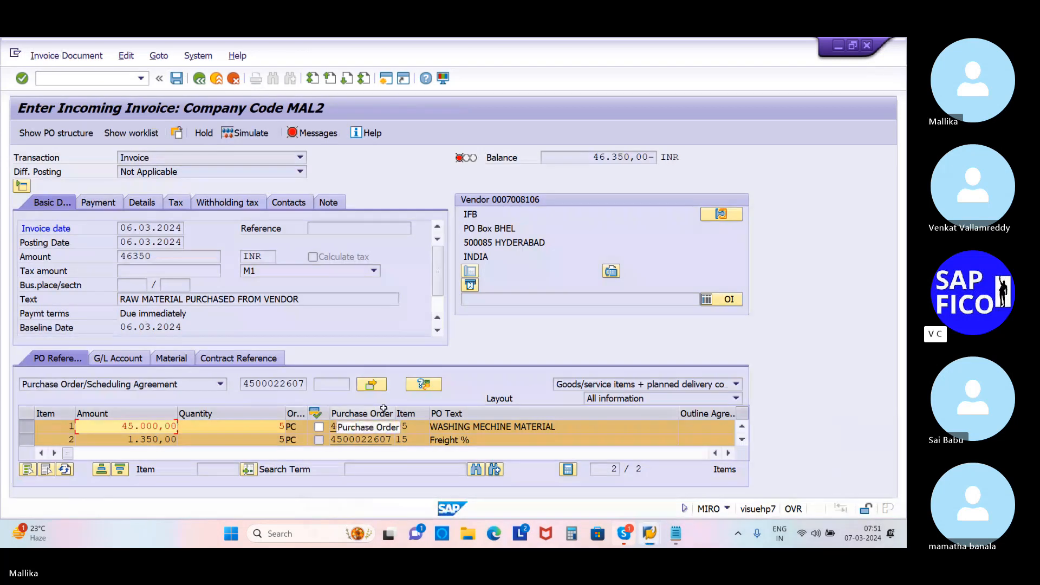
key("Return")
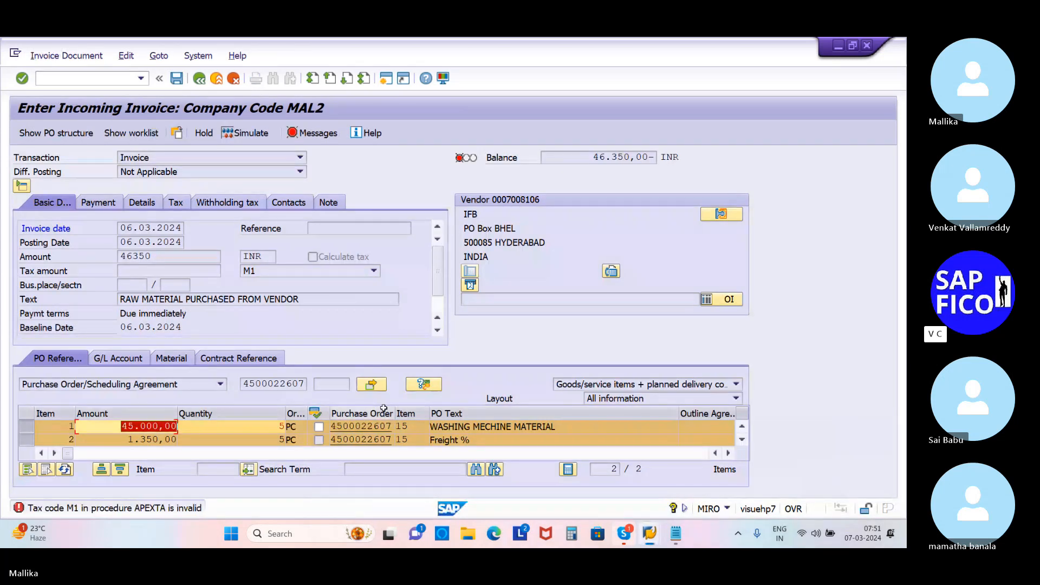
left_click(141, 78)
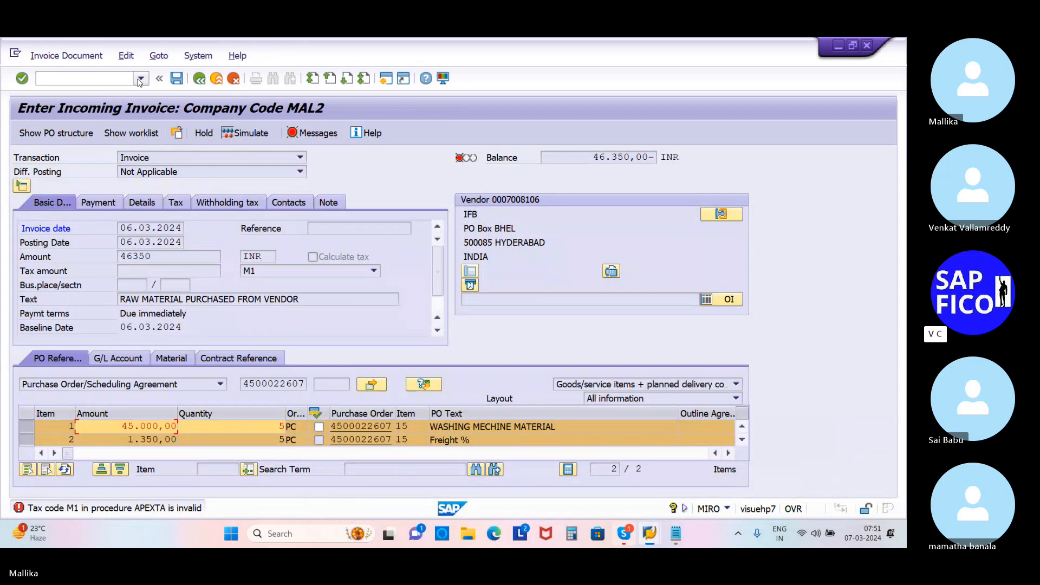
left_click(103, 103)
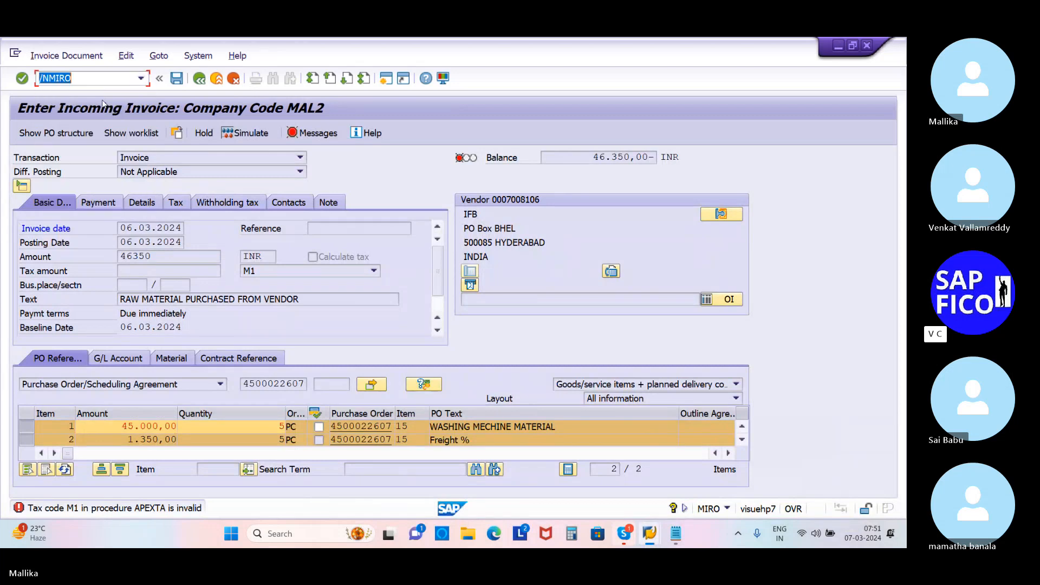
key("Return")
- Enter invoice date 06.03.2024 and the text RAW MATERIAL PURCHASED FROM VENDOR in the restarted invoice
left_click(149, 228)
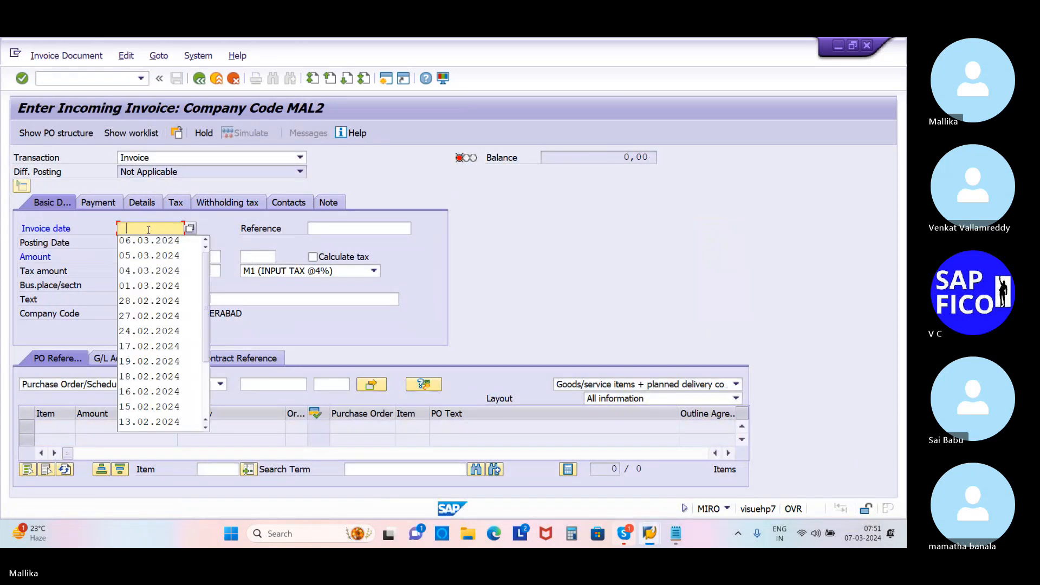
left_click(150, 245)
left_click(140, 300)
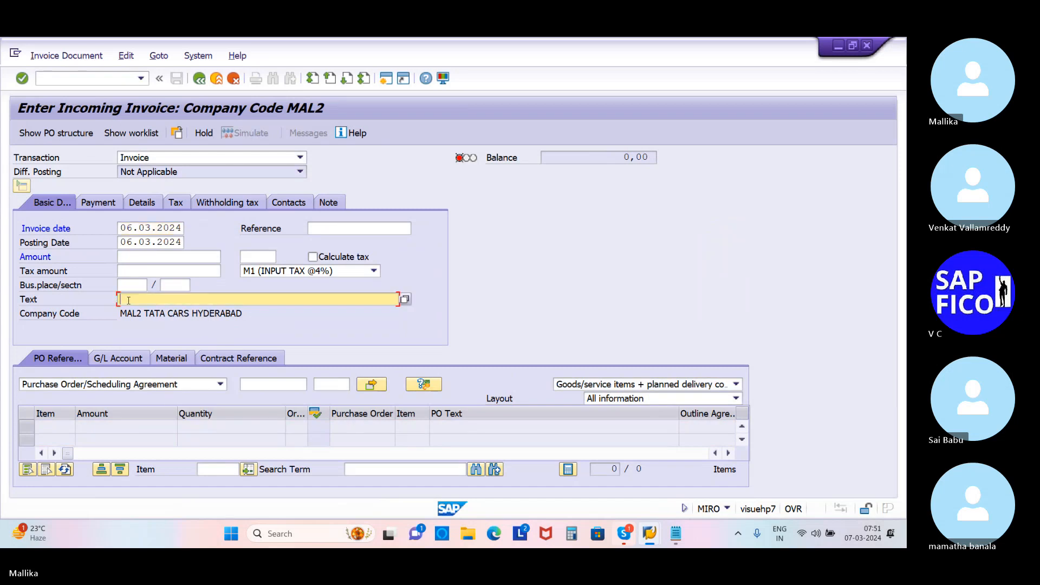
left_click(140, 319)
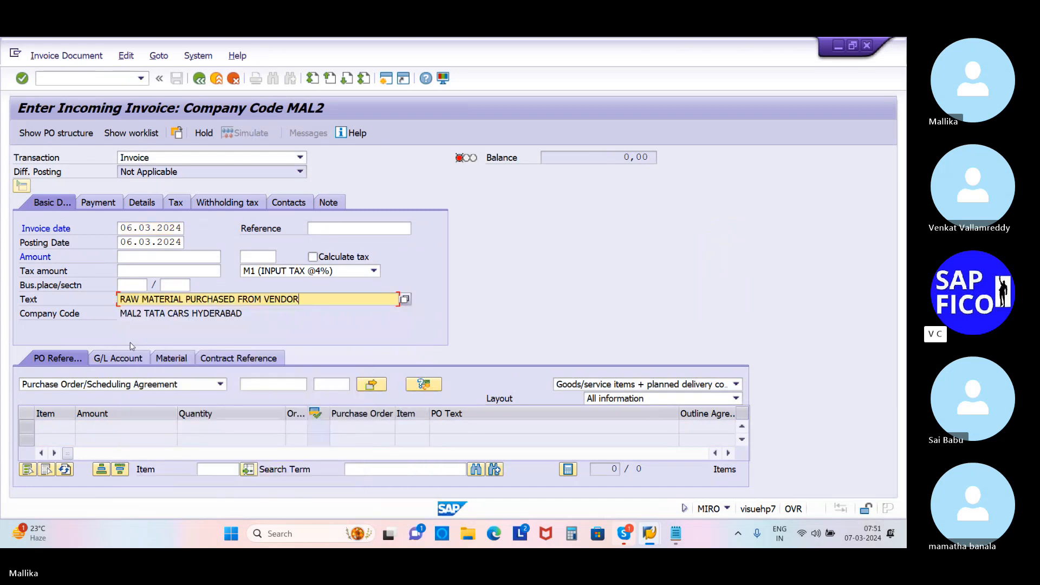
- Enter the same purchase order number as before as the invoice's reference and load its material and freight items
left_click(254, 384)
left_click(268, 397)
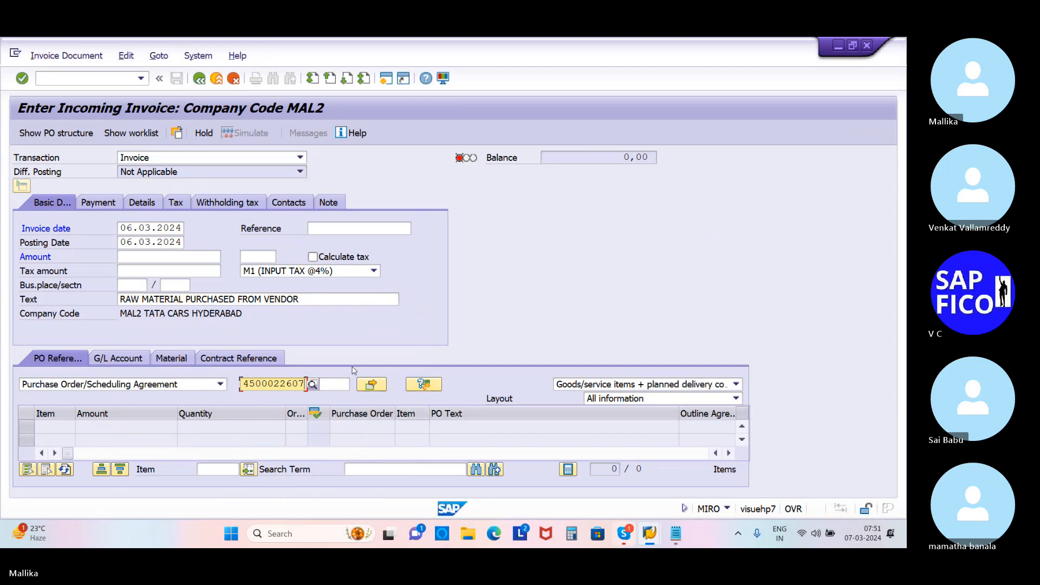
left_click(124, 257)
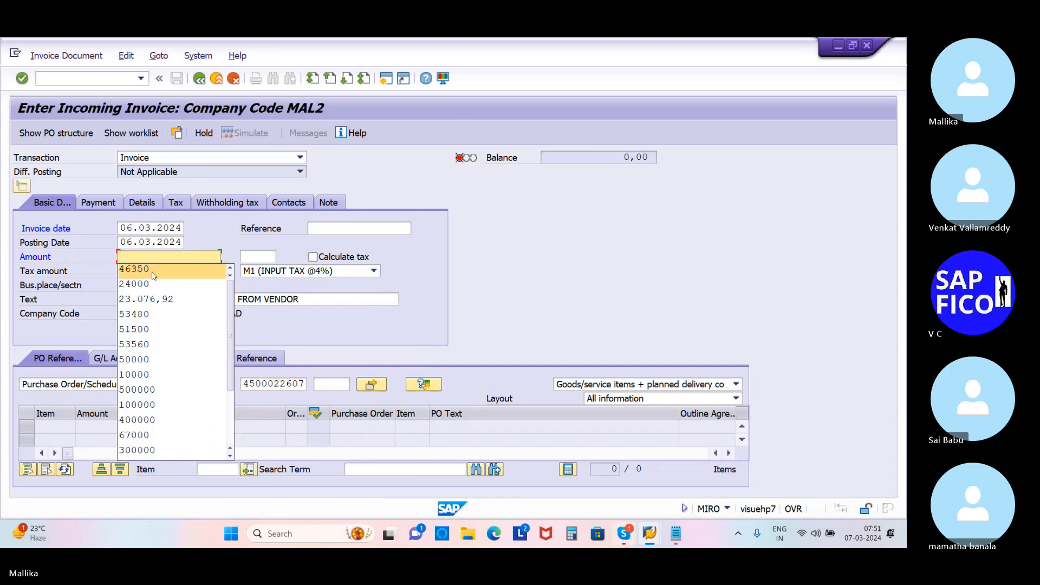
left_click(472, 304)
key("Return")
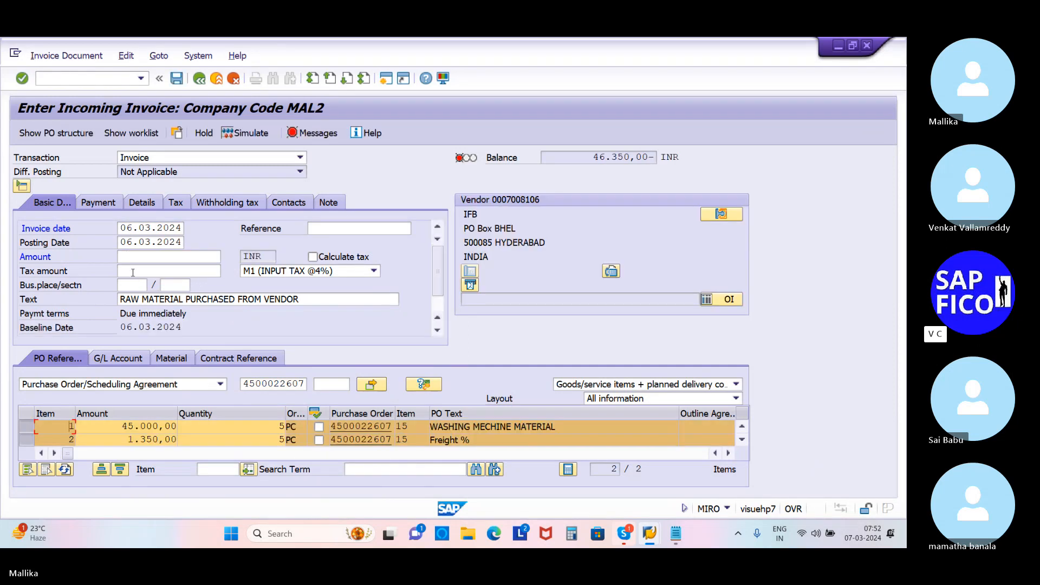
- Set the invoice amount to 46350 and update the invoice balance
left_click(127, 256)
left_click(140, 275)
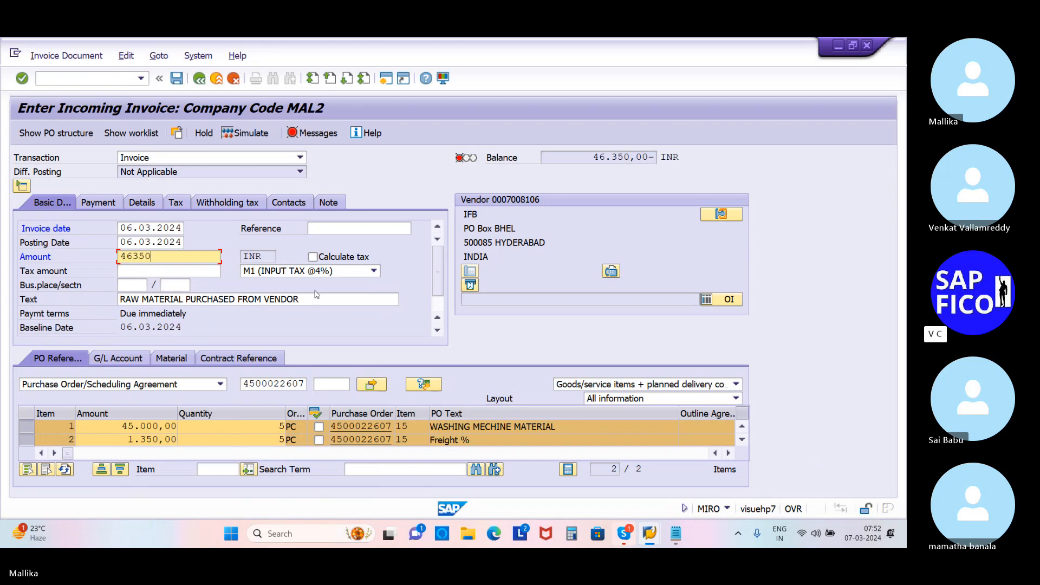
key("Return")
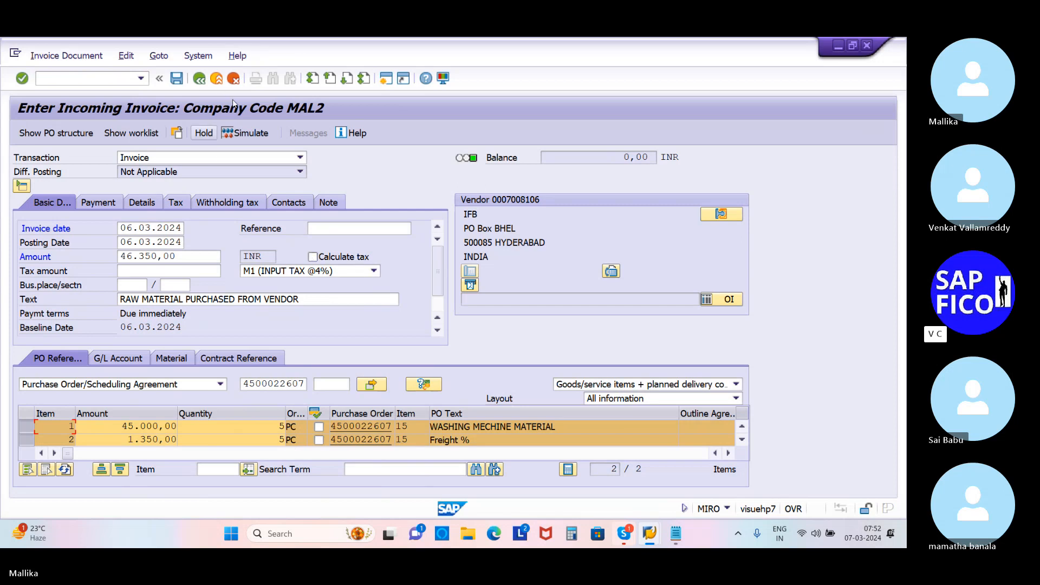
- Simulate the incoming invoice, accept the M1 tax warnings and post the document
left_click(252, 134)
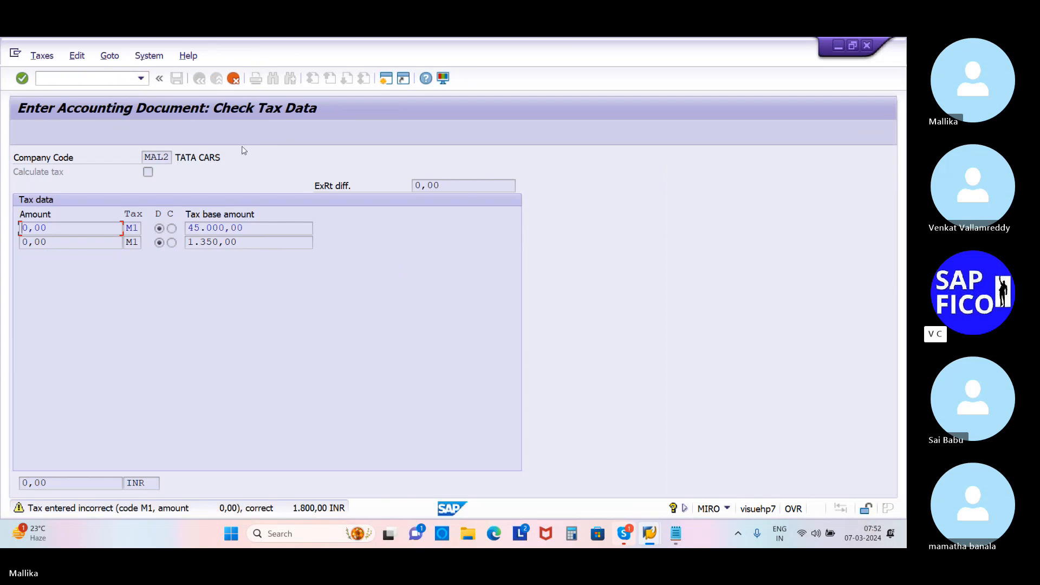
key("Return")
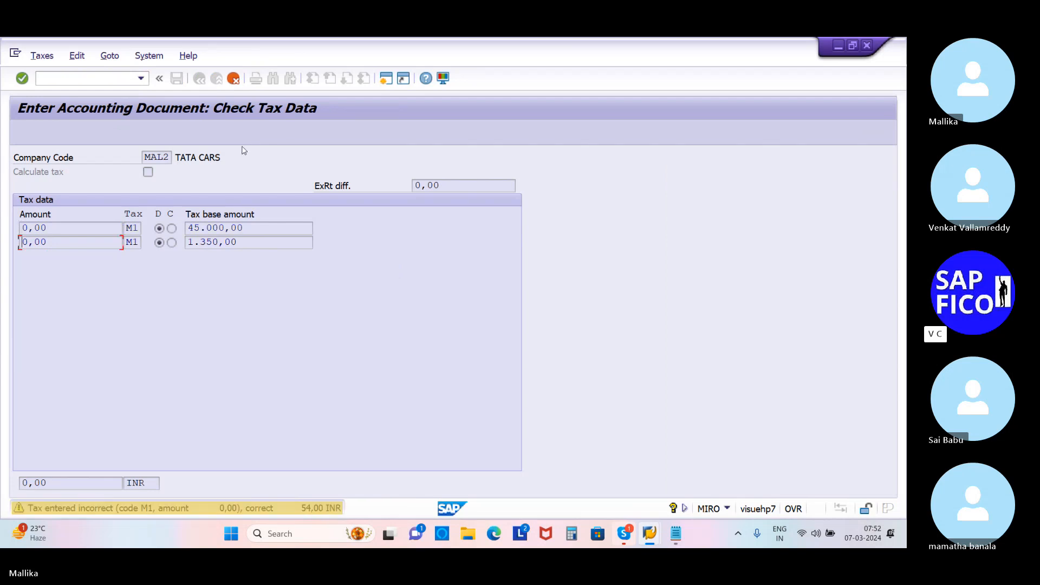
key("Return")
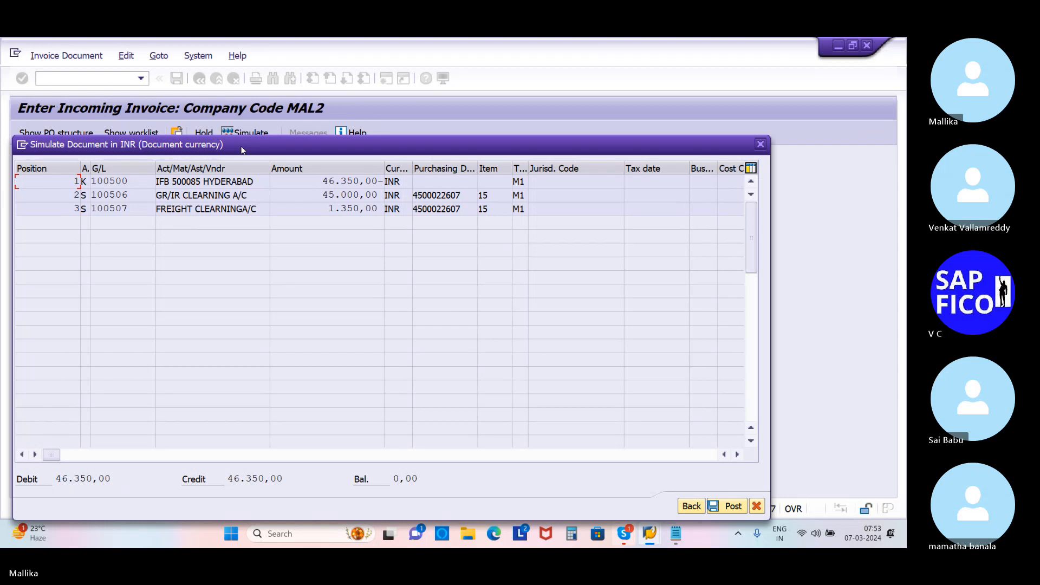
left_click(724, 506)
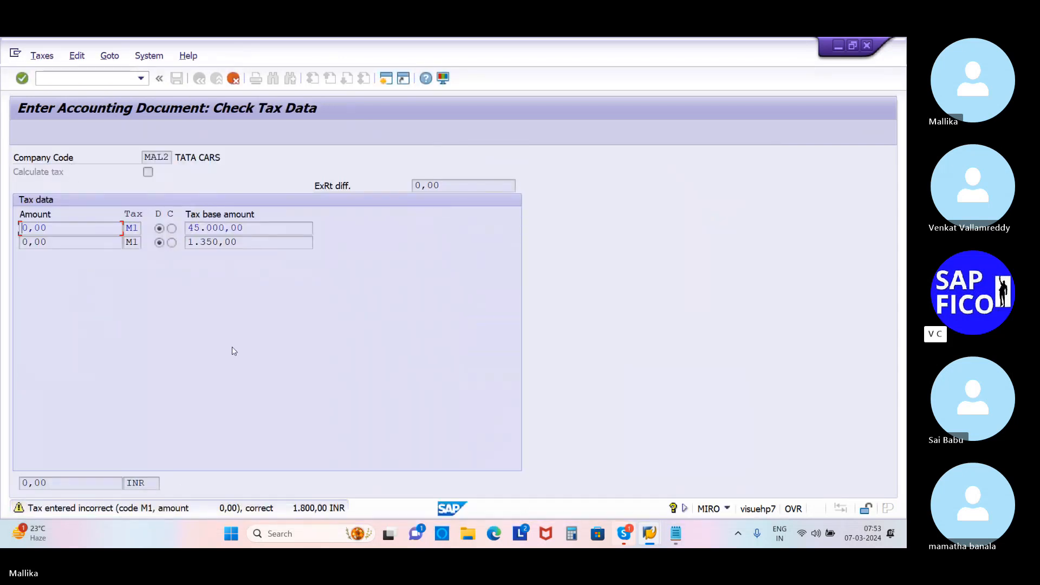
key("Return")
key("Return")
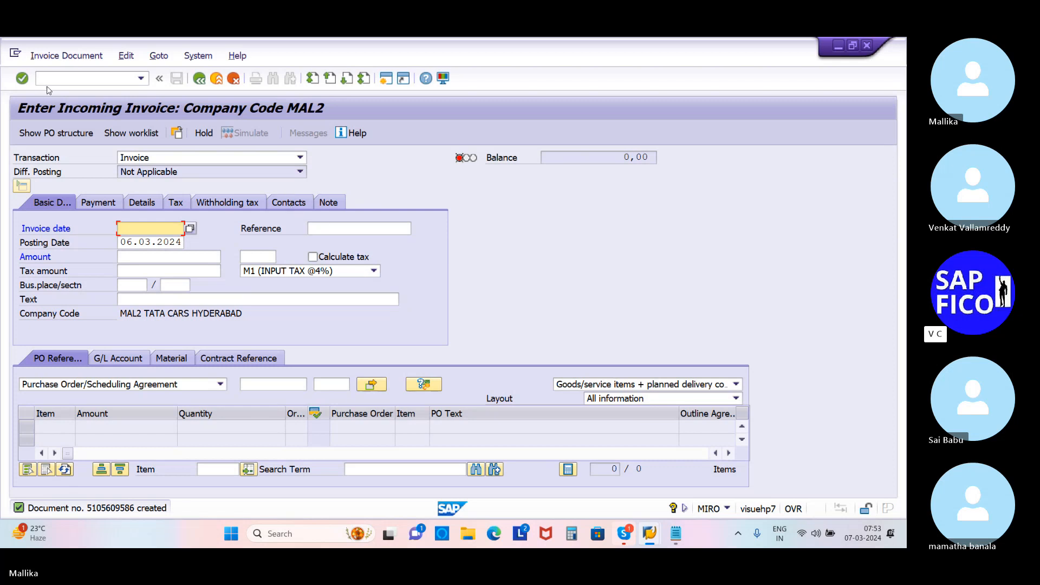
- Open a new session, list vendor IFB's open items for company code MAL2 with FBL1N and display the 46.350,00 item's details
left_click(386, 80)
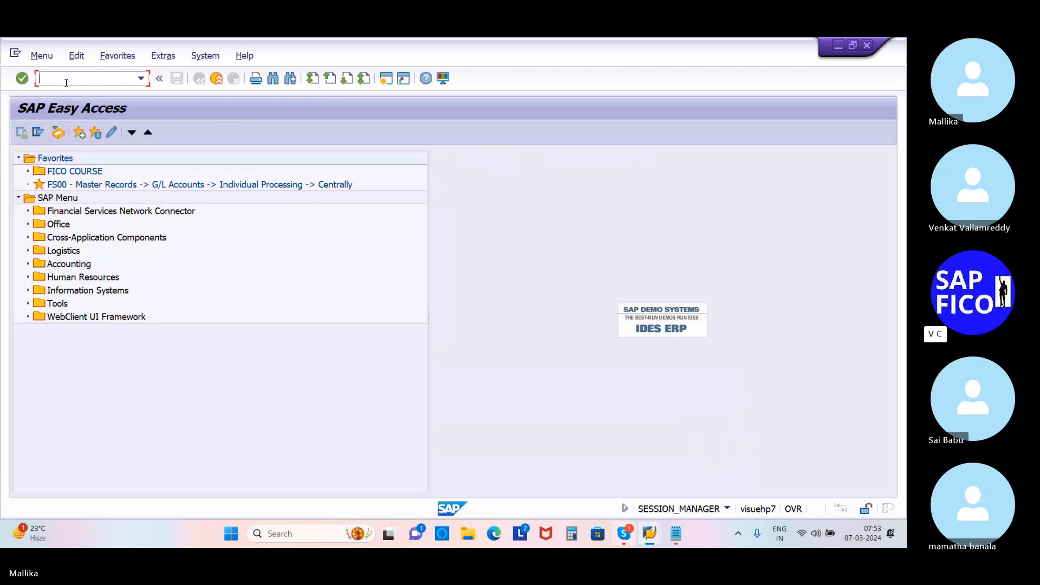
type("/NFBL1N")
key("Return")
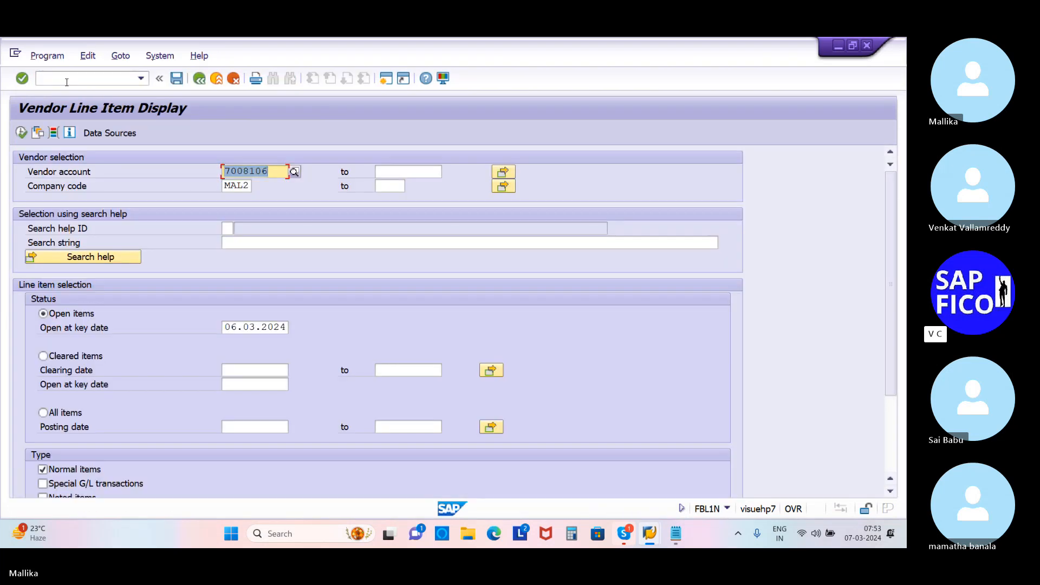
left_click(20, 133)
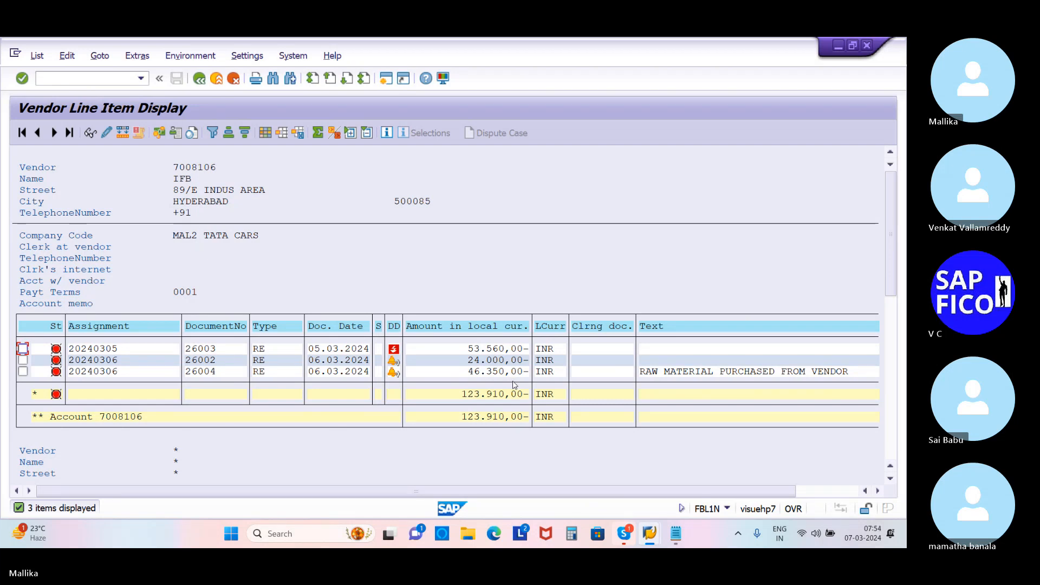
left_click(206, 373)
double_click(206, 372)
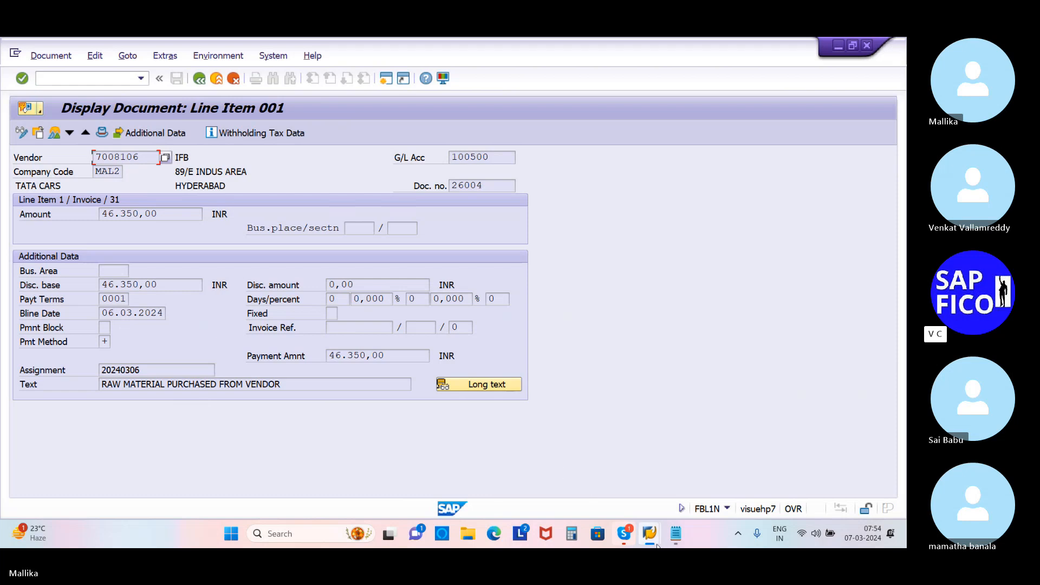
- Glance at the country tax procedure session, return to the vendor line item and display its complete accounting document
mouse_move(656, 544)
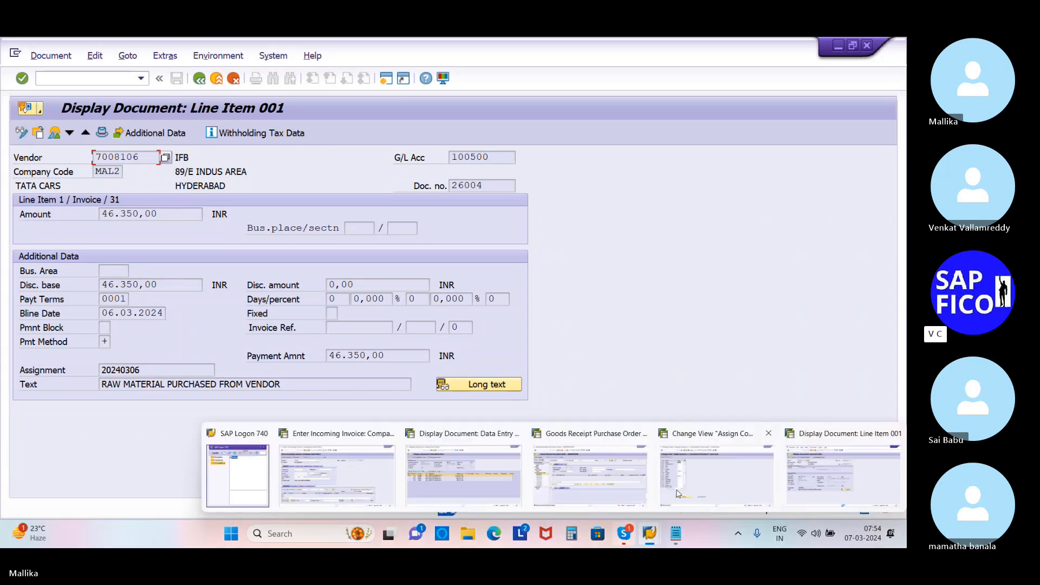
left_click(678, 493)
left_click(53, 80)
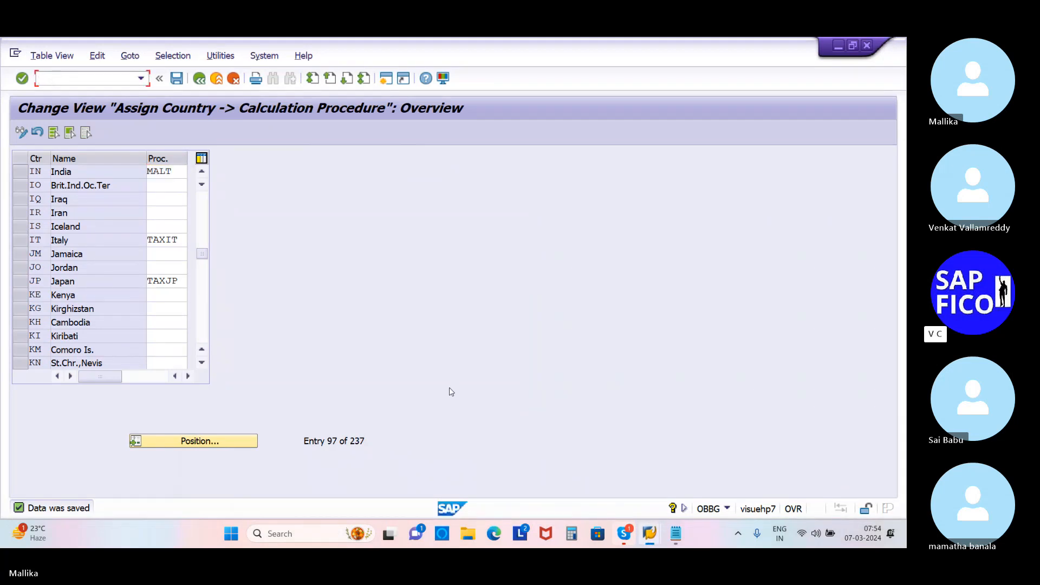
mouse_move(652, 537)
left_click(815, 476)
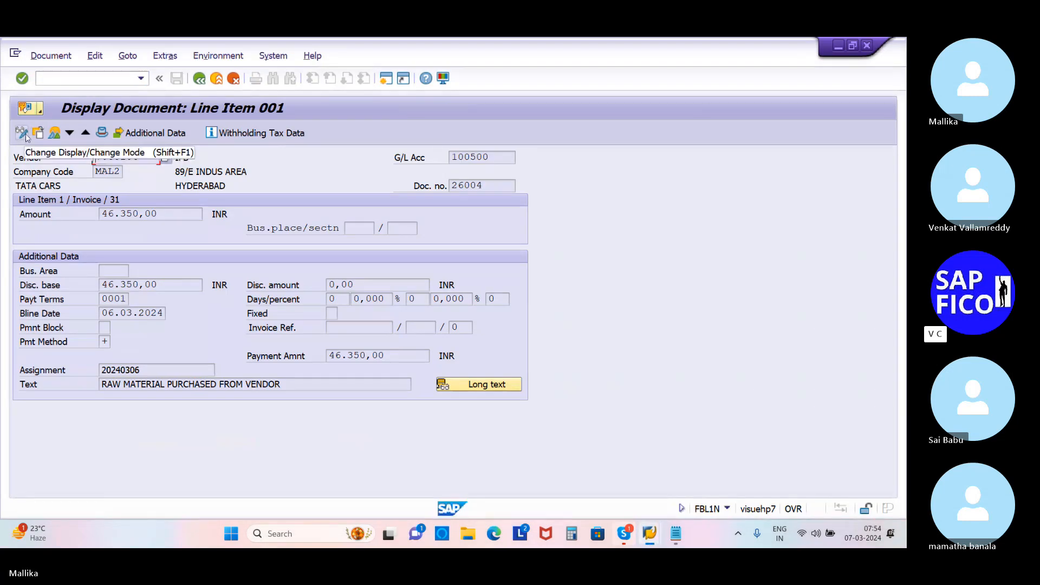
left_click(53, 133)
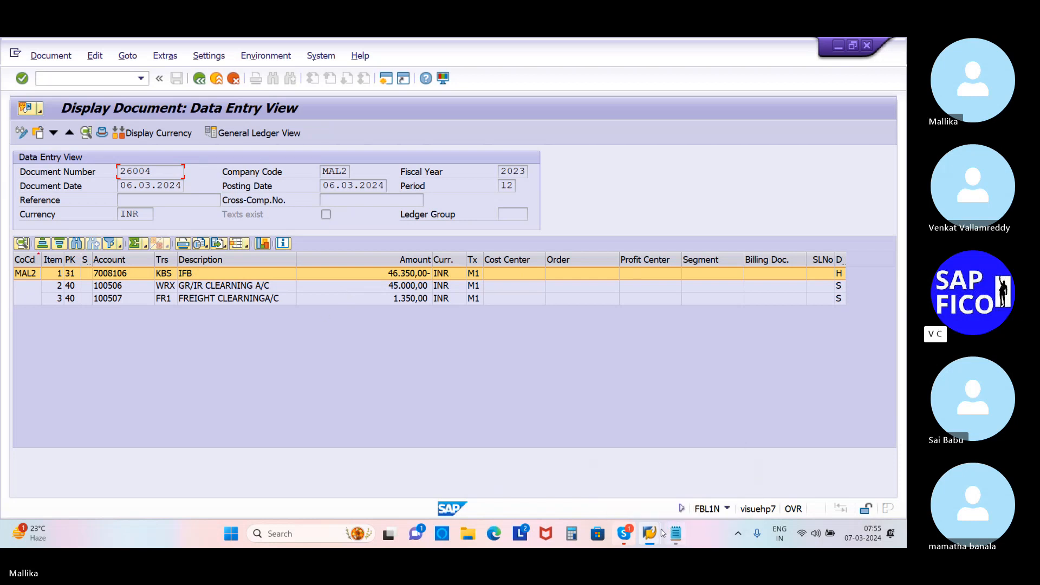
- In the country tax procedure session, run MM02 and view material 50065971's Accounting 1 data for plant MAL2
mouse_move(653, 536)
left_click(695, 489)
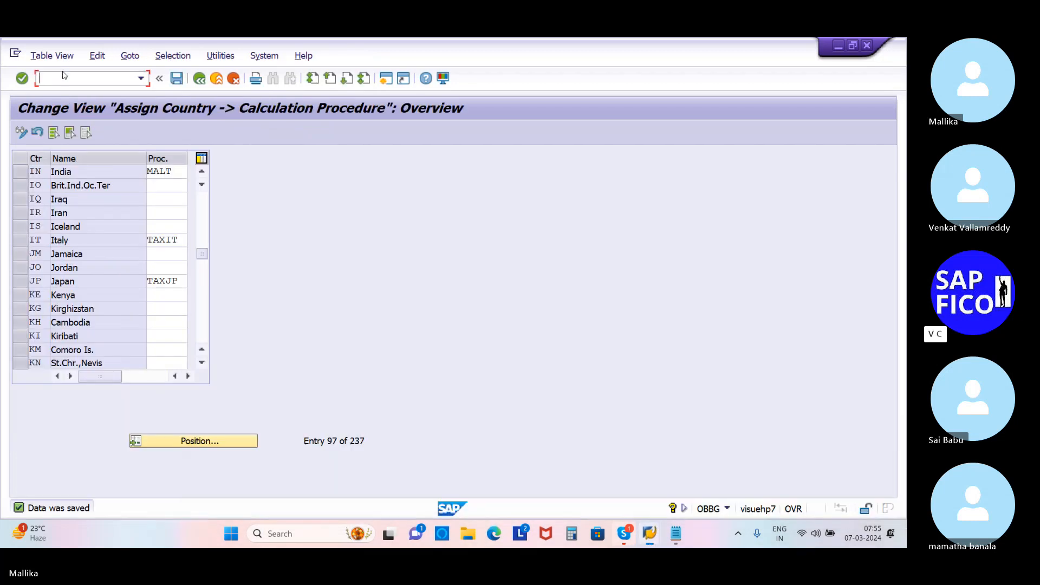
left_click(60, 78)
type("/nmm02")
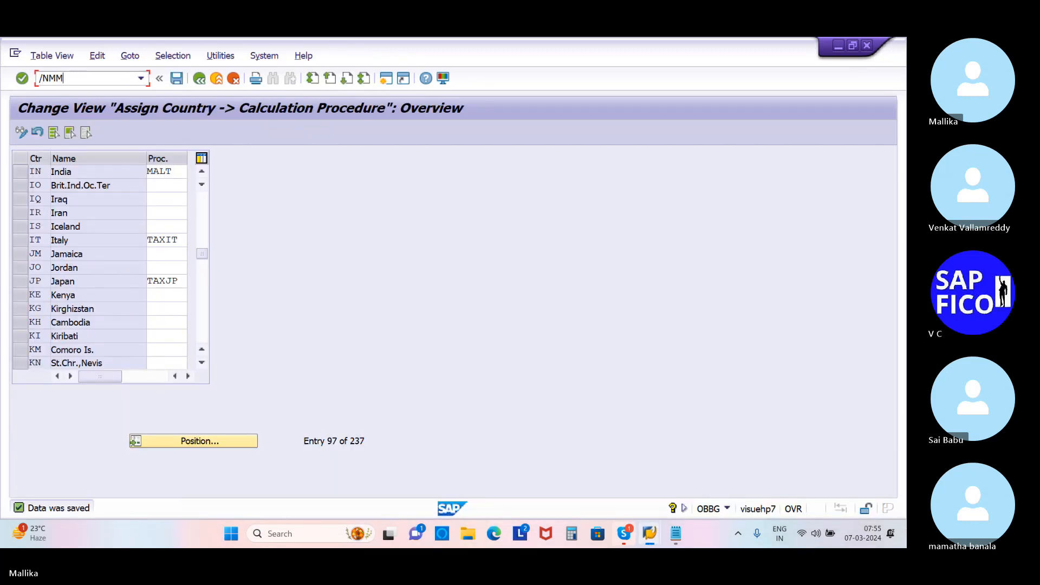
key("Return")
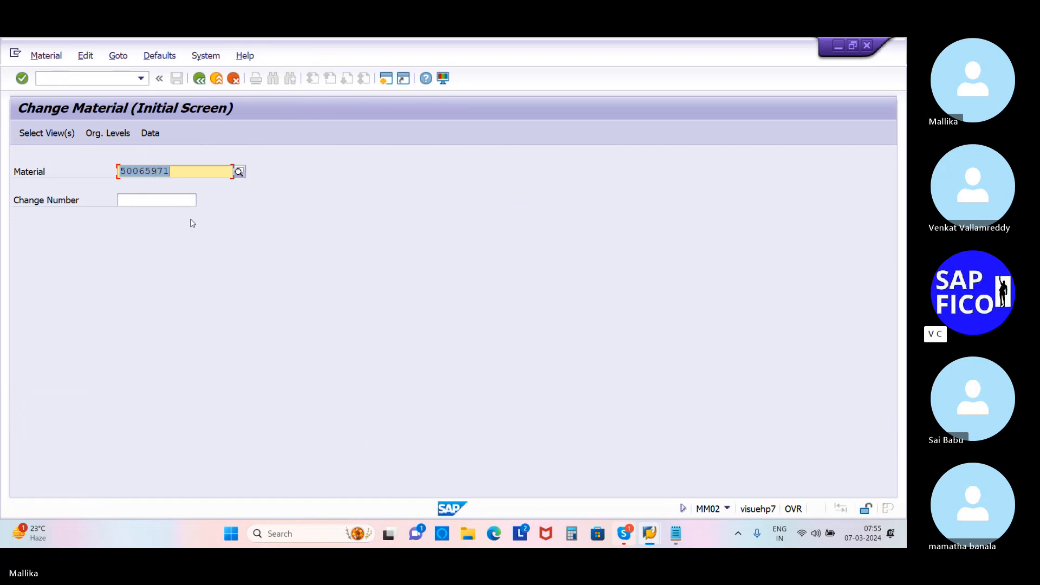
left_click(37, 136)
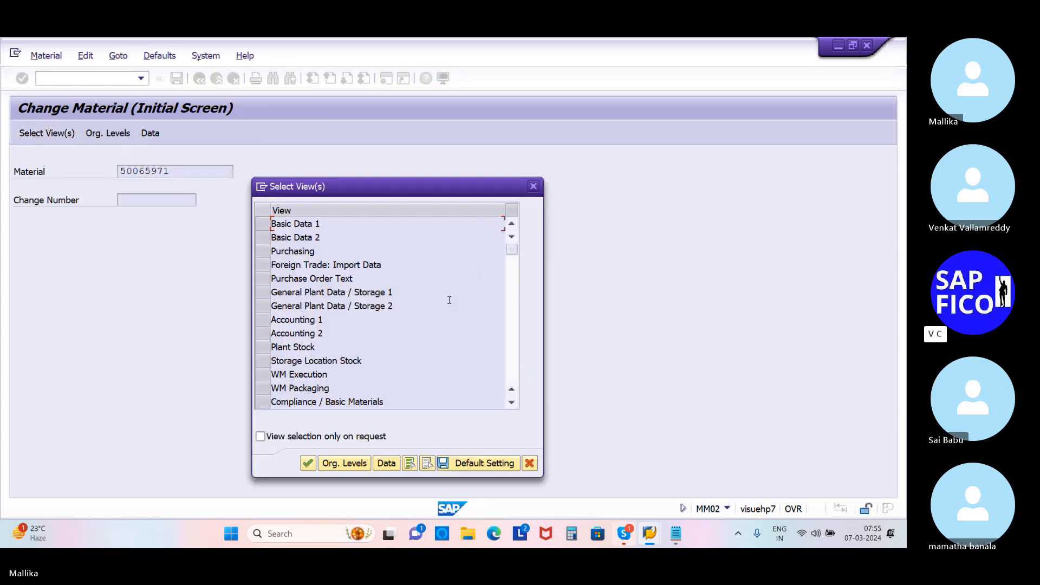
left_click(263, 320)
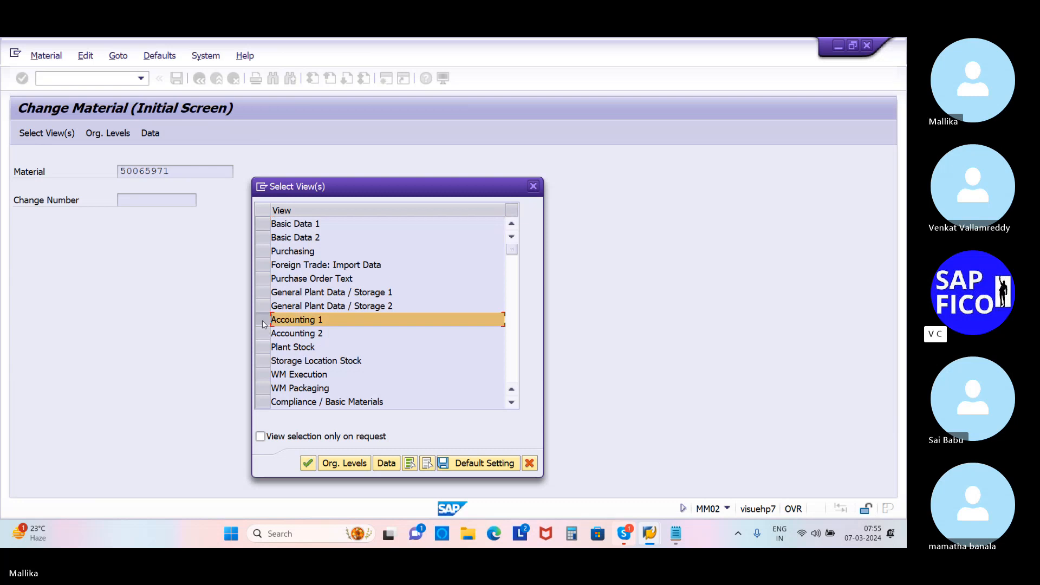
left_click(307, 465)
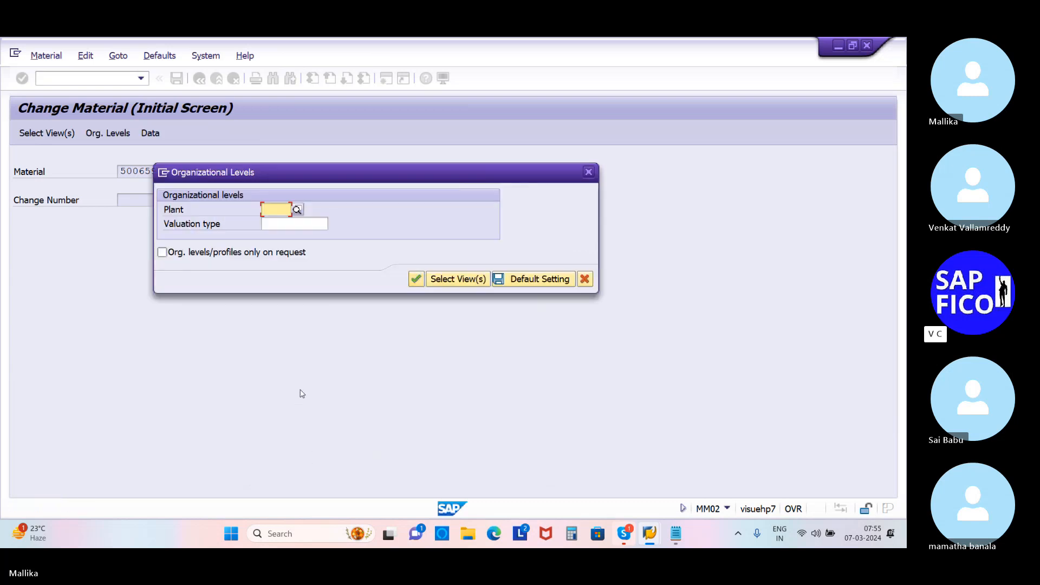
key("space")
left_click(289, 223)
left_click(416, 279)
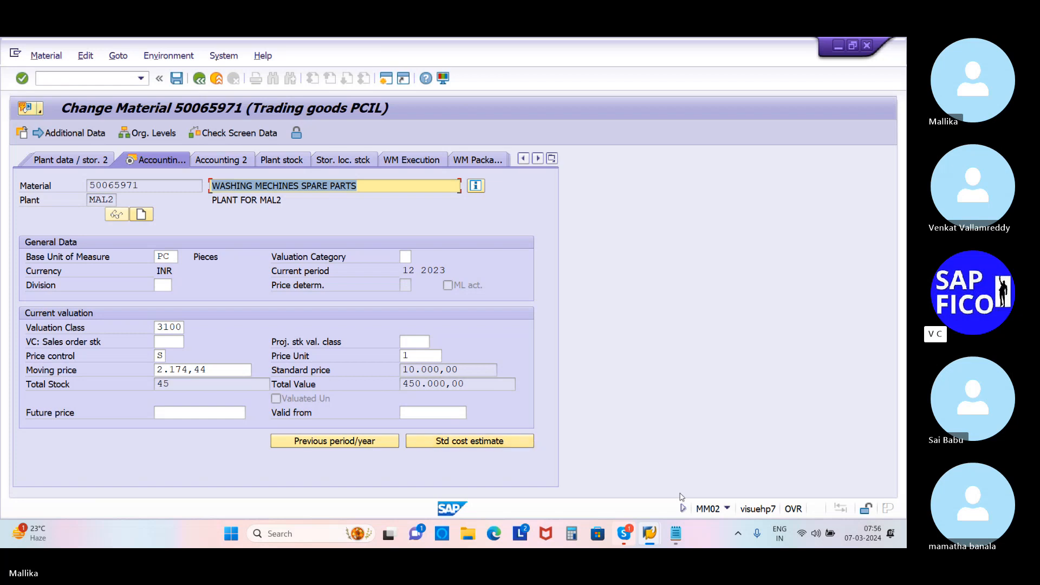
- Return to the invoice document session and display vendor IFB's balances for MAL2 in fiscal year 2023 with FK10N
mouse_move(649, 536)
left_click(802, 483)
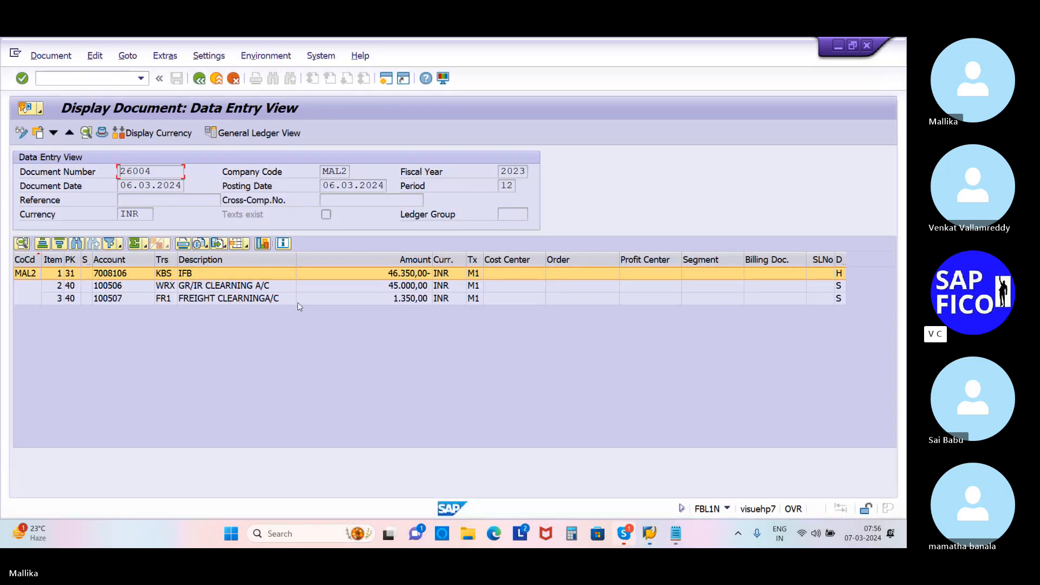
left_click(53, 80)
type("/NFK10N")
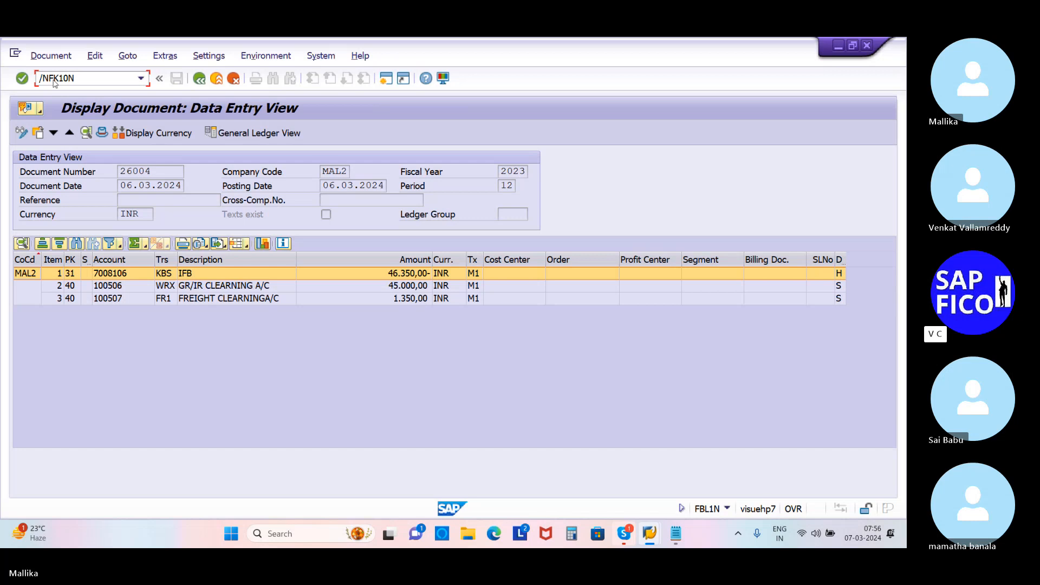
key("Return")
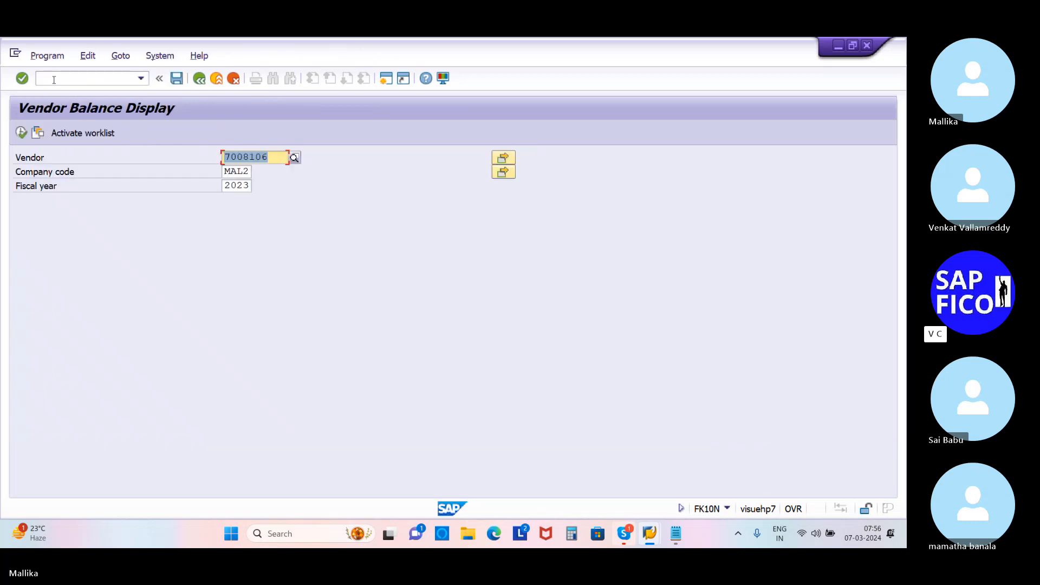
left_click(21, 133)
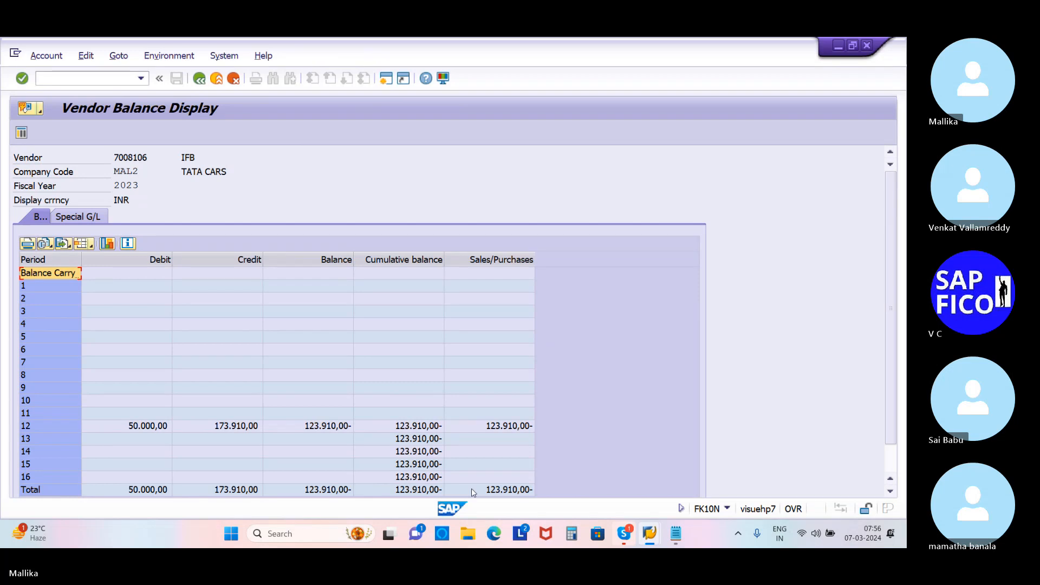
- Recheck the material's accounting data, switch to the goods receipt's accounting document session and start outgoing payment transaction F-53 there
mouse_move(650, 534)
left_click(686, 502)
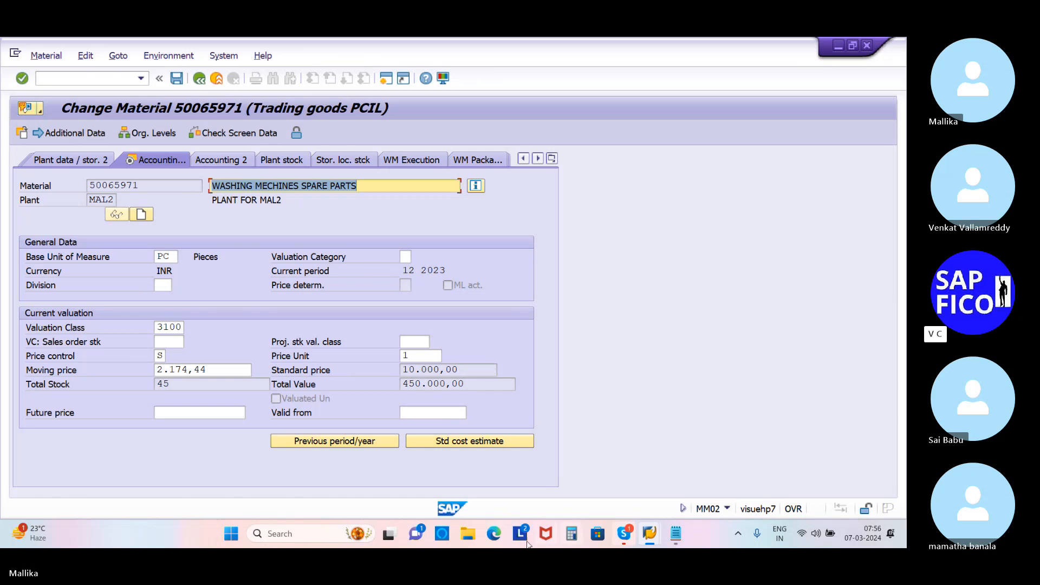
mouse_move(647, 538)
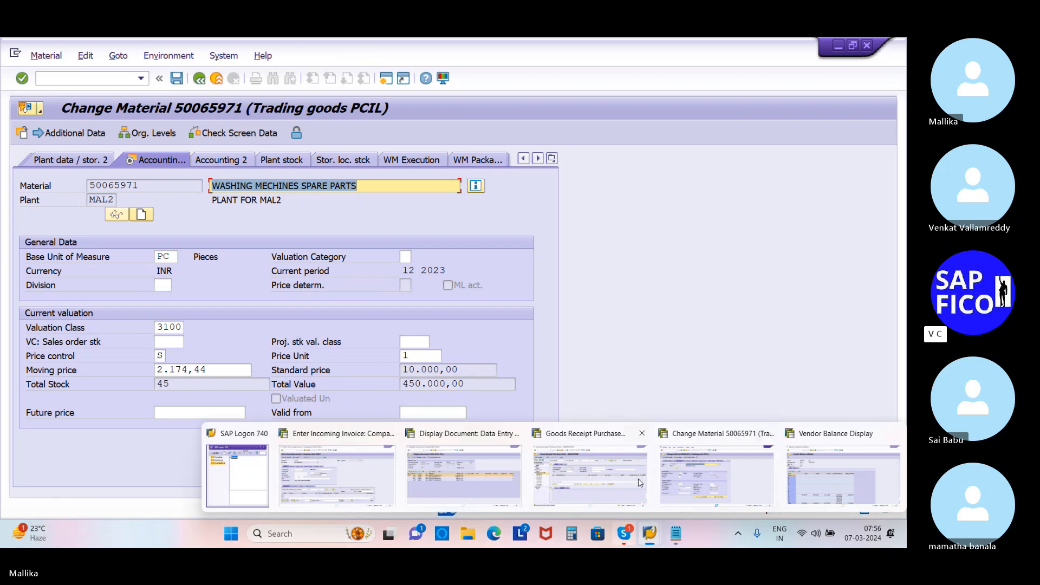
left_click(460, 503)
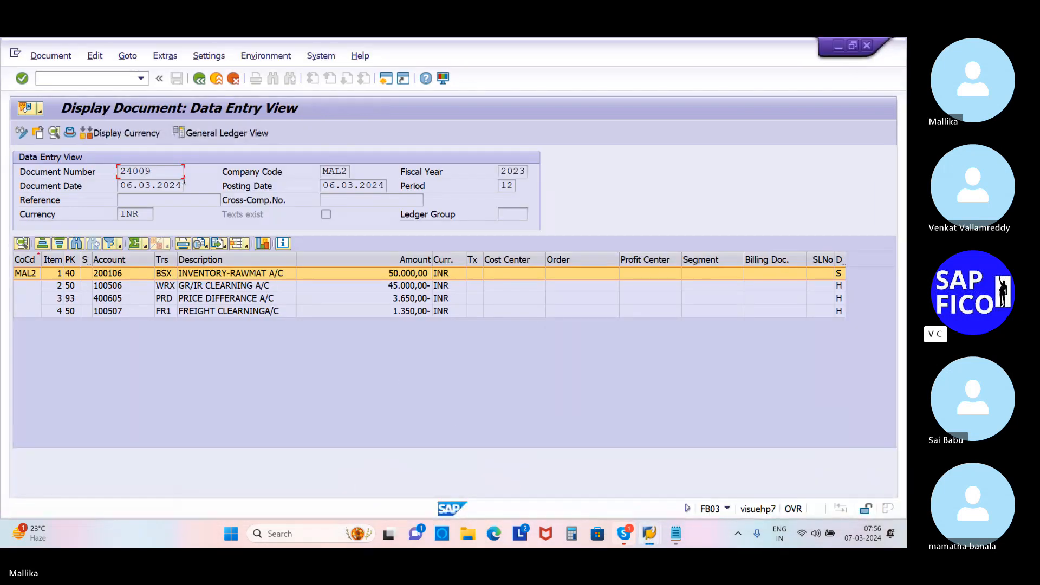
left_click(63, 80)
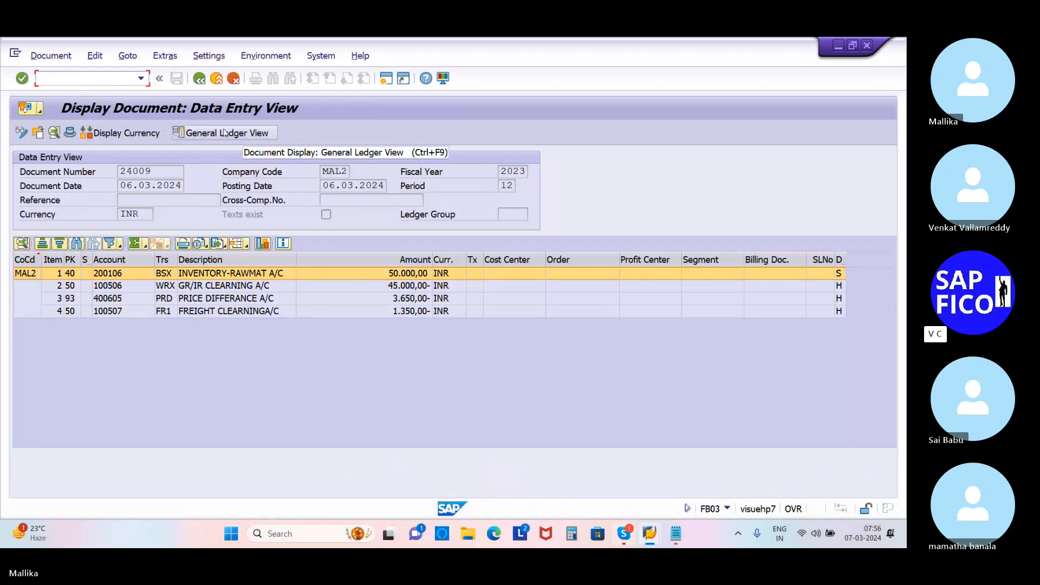
type("/")
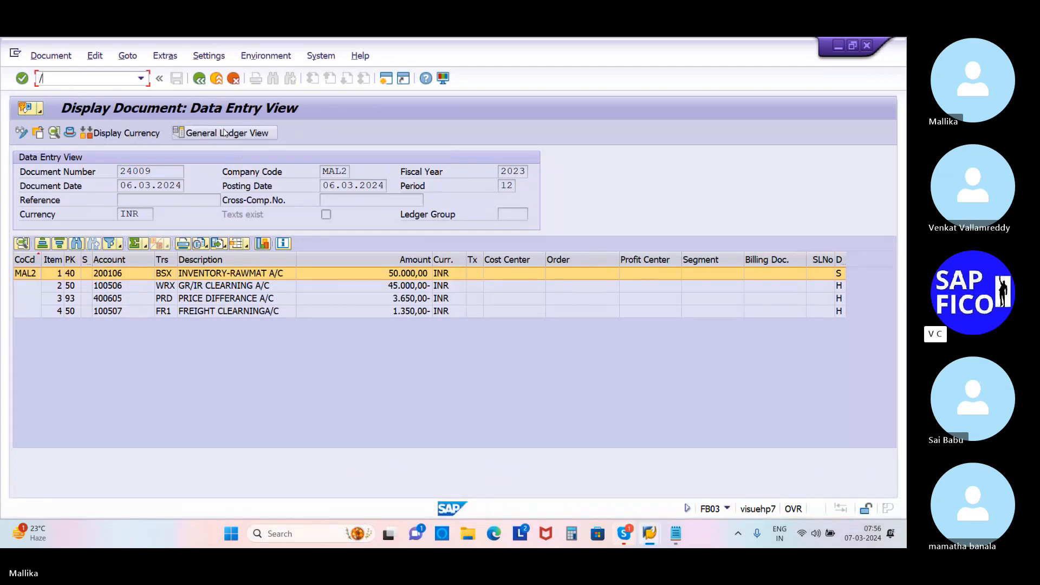
type("NF-53")
key("Return")
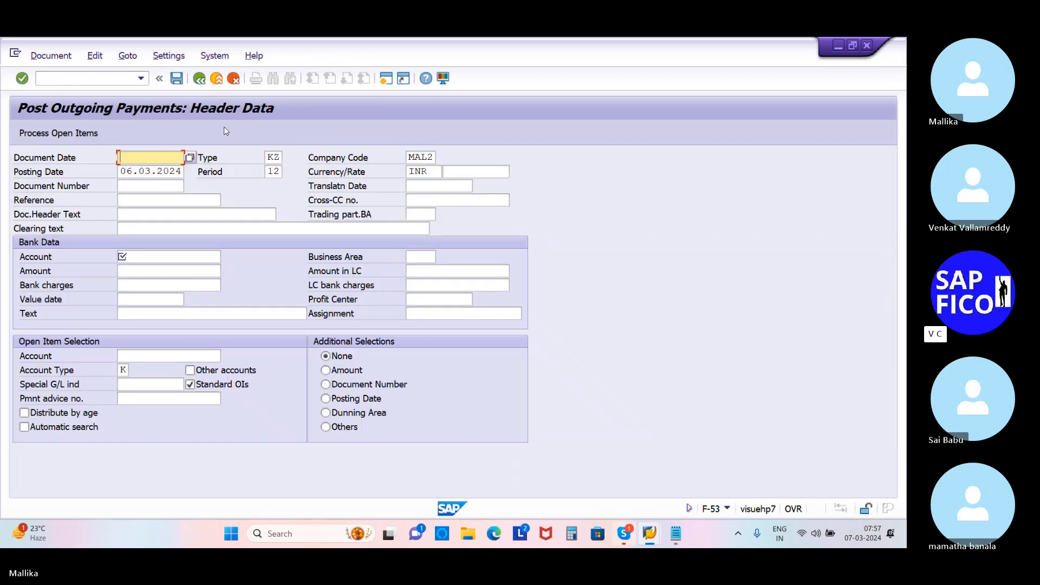
- Set the outgoing payment's document date to 06.03.2024 and enter VENDOR CLEARING as both clearing text and document header text
left_click(191, 158)
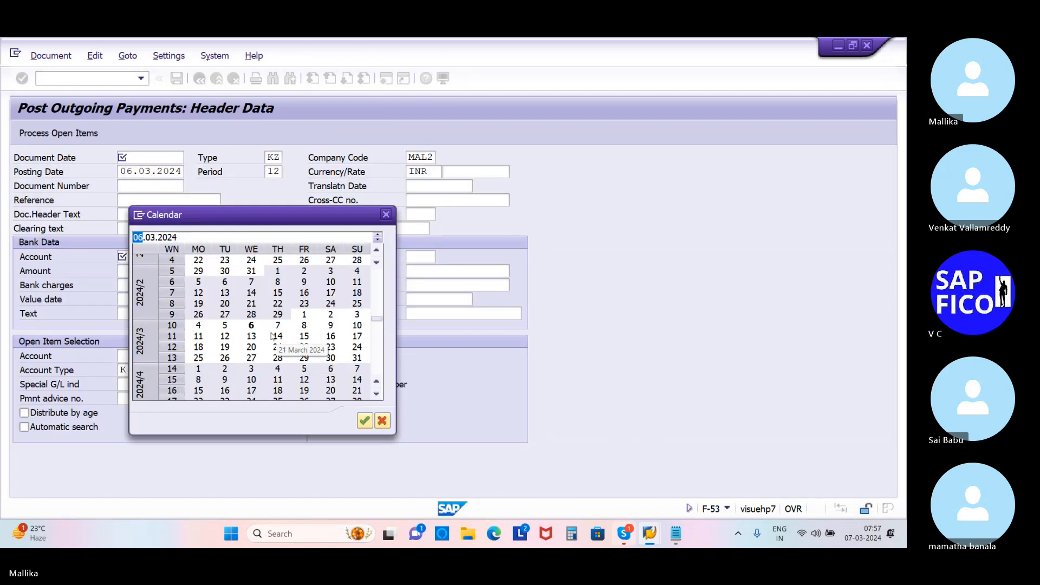
double_click(251, 326)
left_click(151, 228)
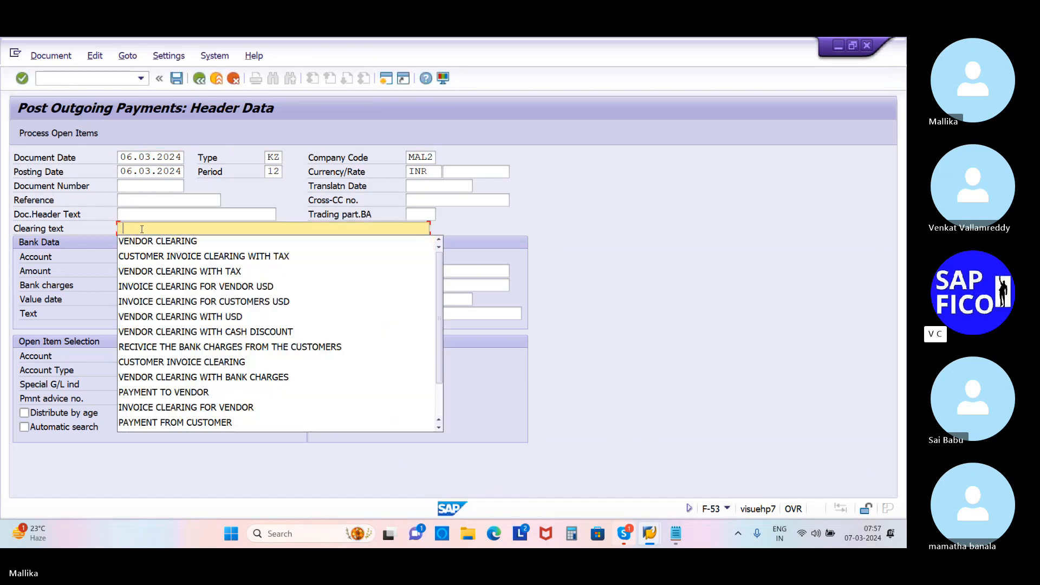
left_click(154, 249)
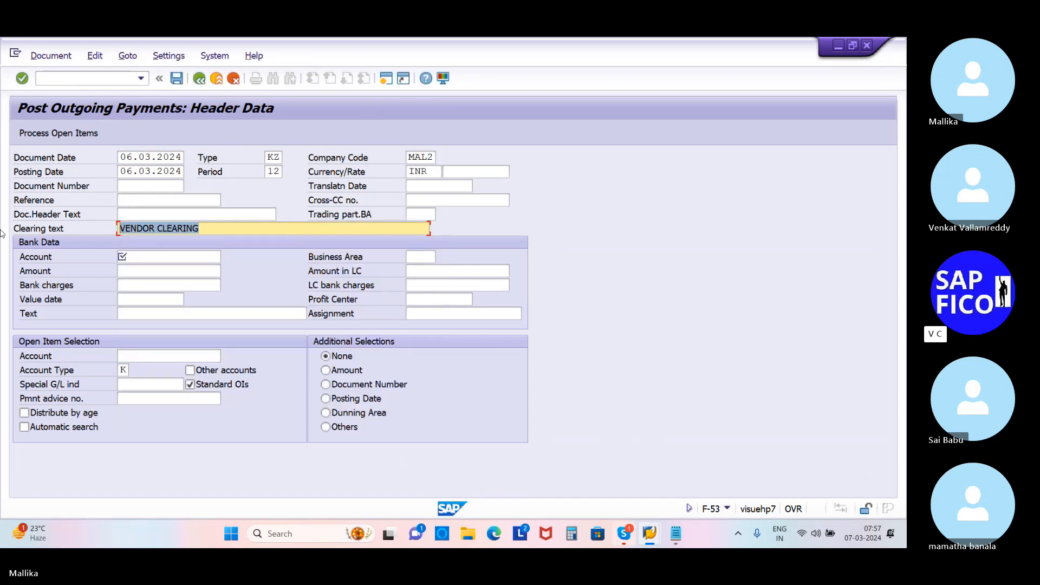
left_click(134, 198)
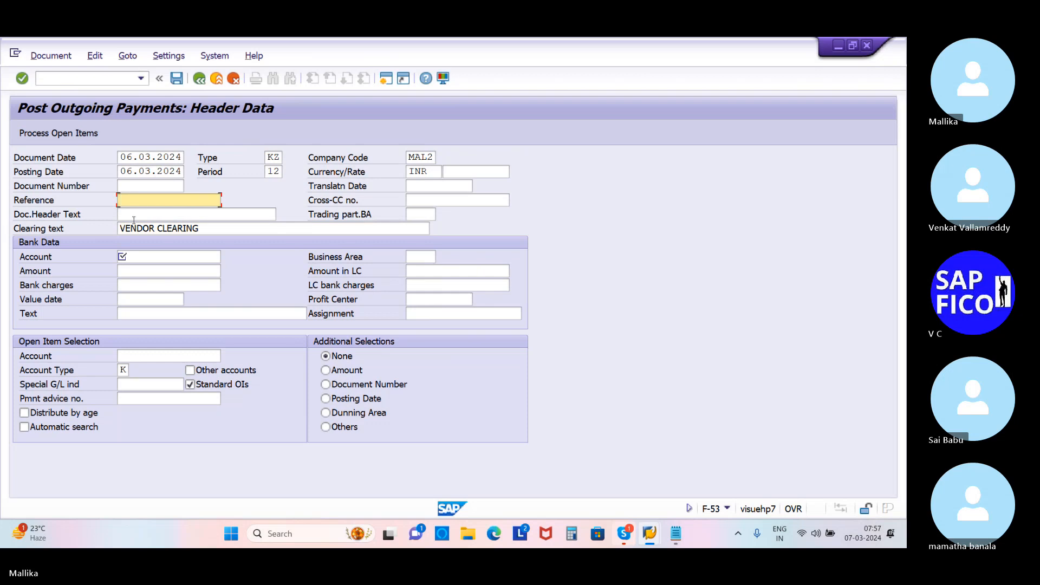
left_click(134, 215)
type("VENDOR CLEARING")
left_click(140, 256)
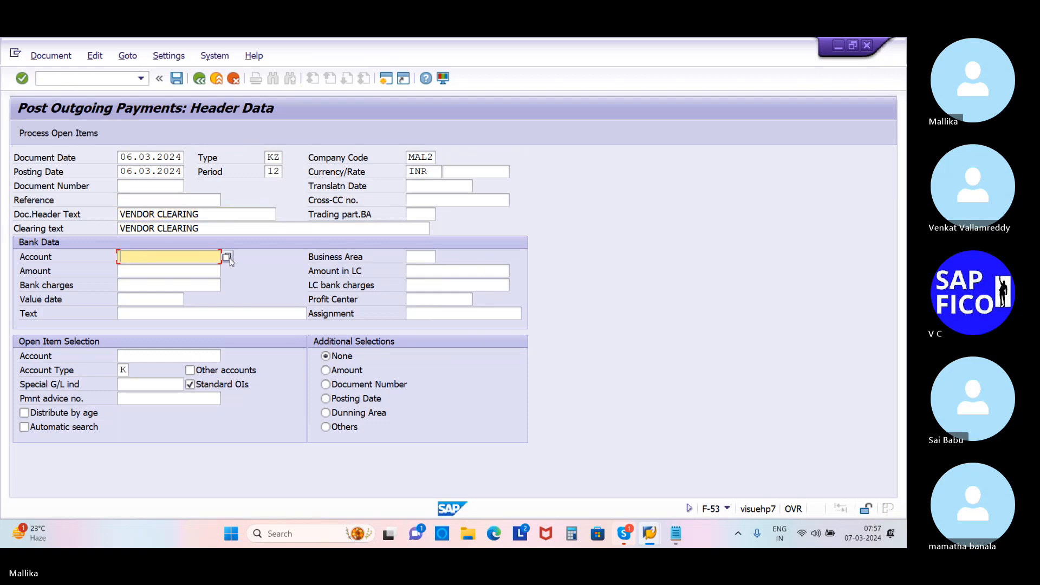
- Enter the payment's bank data: G/L account 200100, amount 46350 and the text VENDOR CLEARING copied from the clearing text
key("space")
left_click(159, 271)
left_click(129, 273)
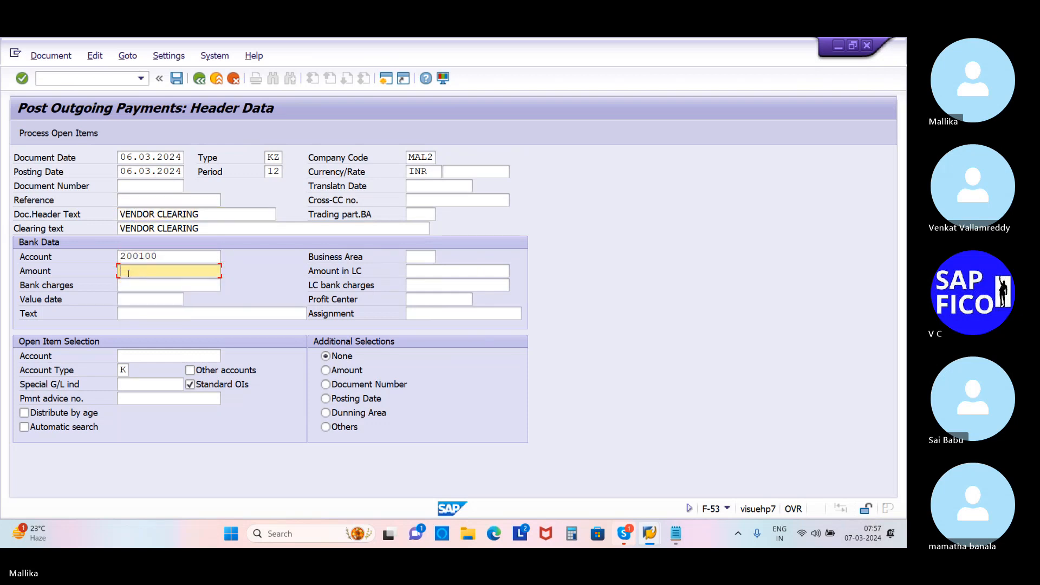
type("46350")
left_click(120, 310)
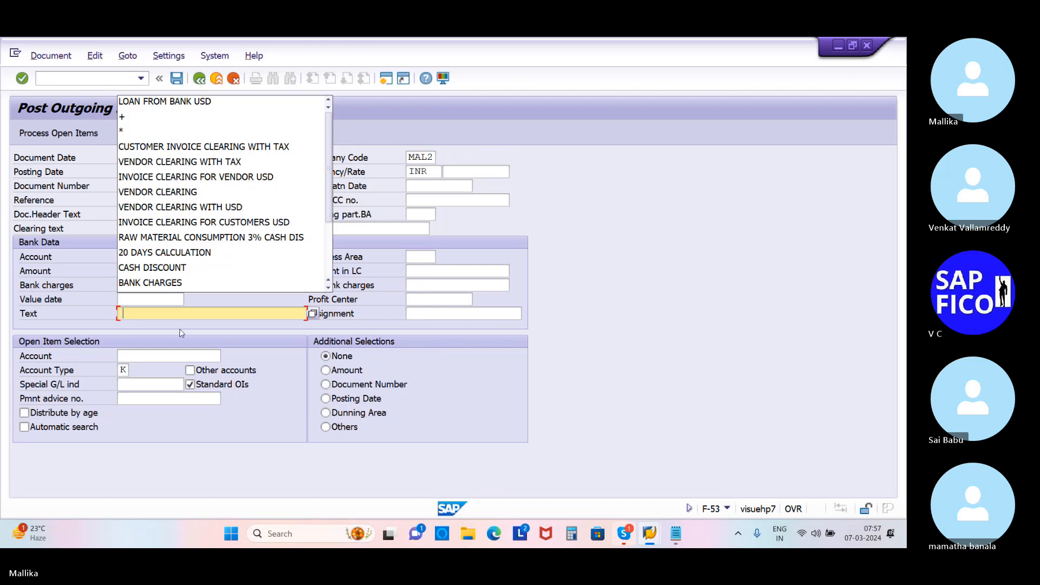
left_click(748, 185)
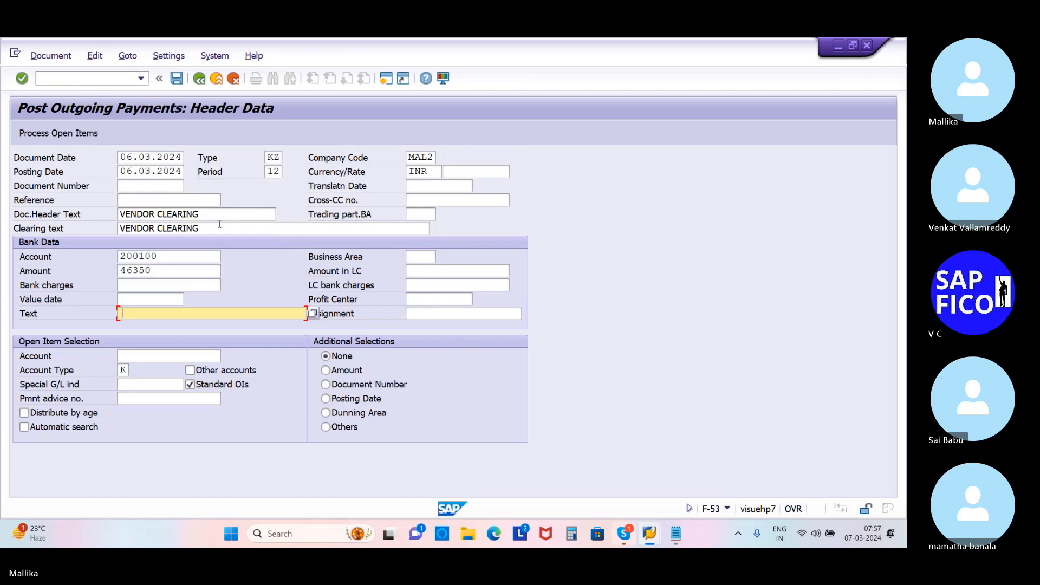
left_click_drag(219, 226, 4, 225)
key("ctrl+c")
left_click(148, 318)
key("ctrl+v")
- Look up vendor IFB in company code MAL2 as the open item account and process its open items
left_click(126, 358)
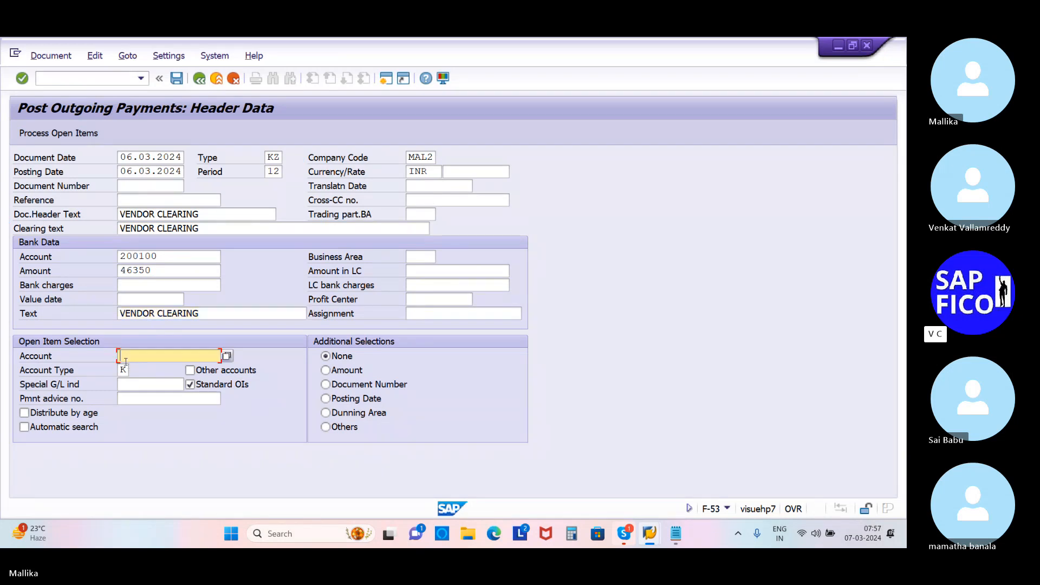
left_click(227, 356)
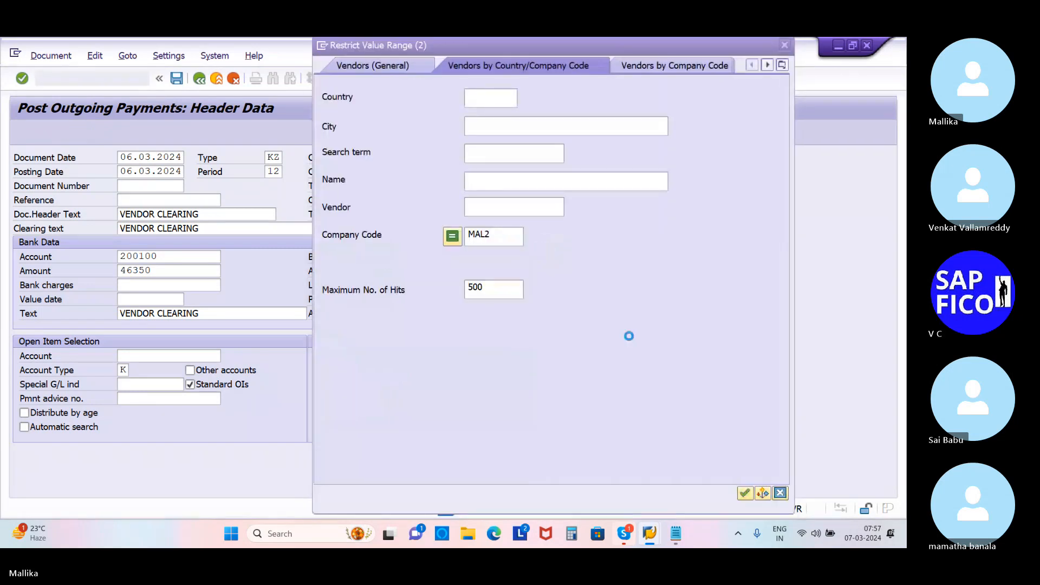
left_click(745, 493)
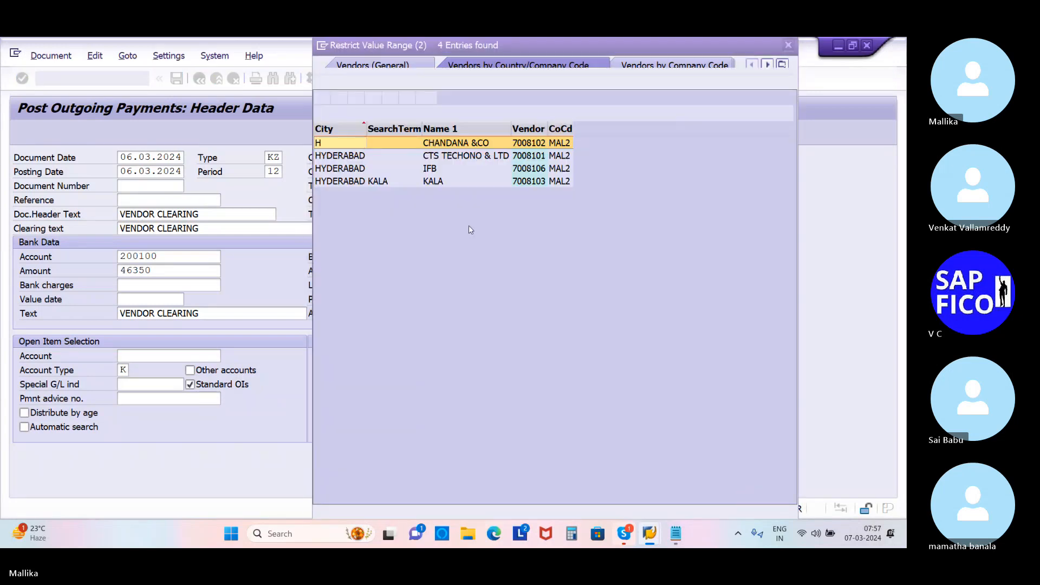
double_click(427, 166)
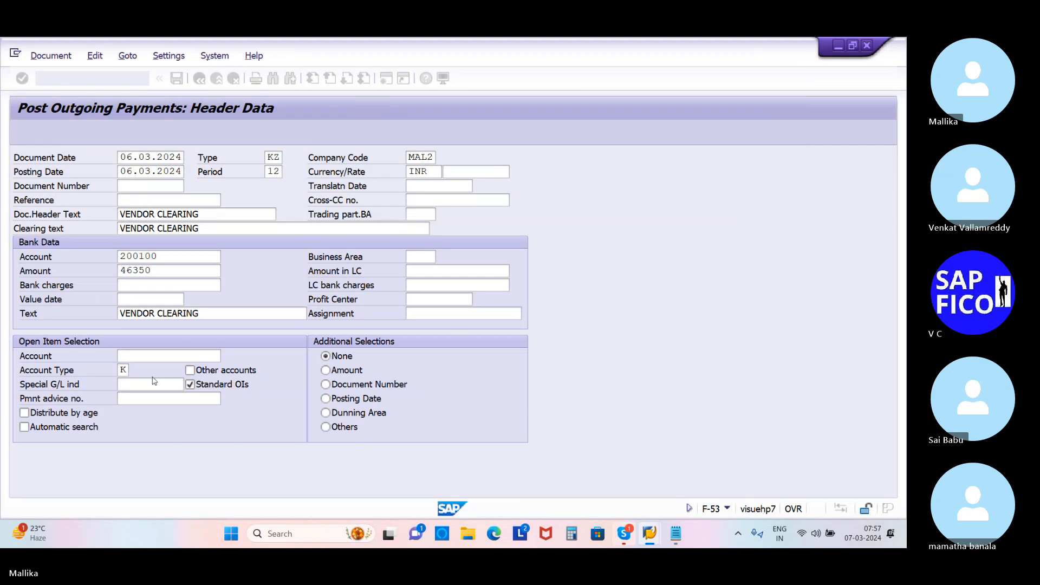
left_click(59, 133)
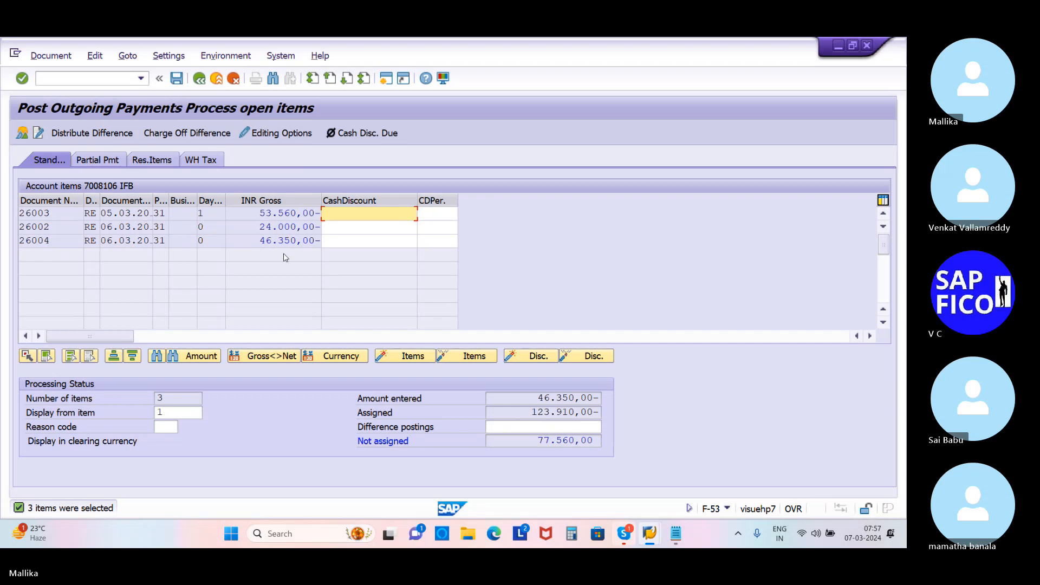
- Exclude open items 26003 and 26002 from the clearing, simulate the outgoing payment and post it
double_click(283, 212)
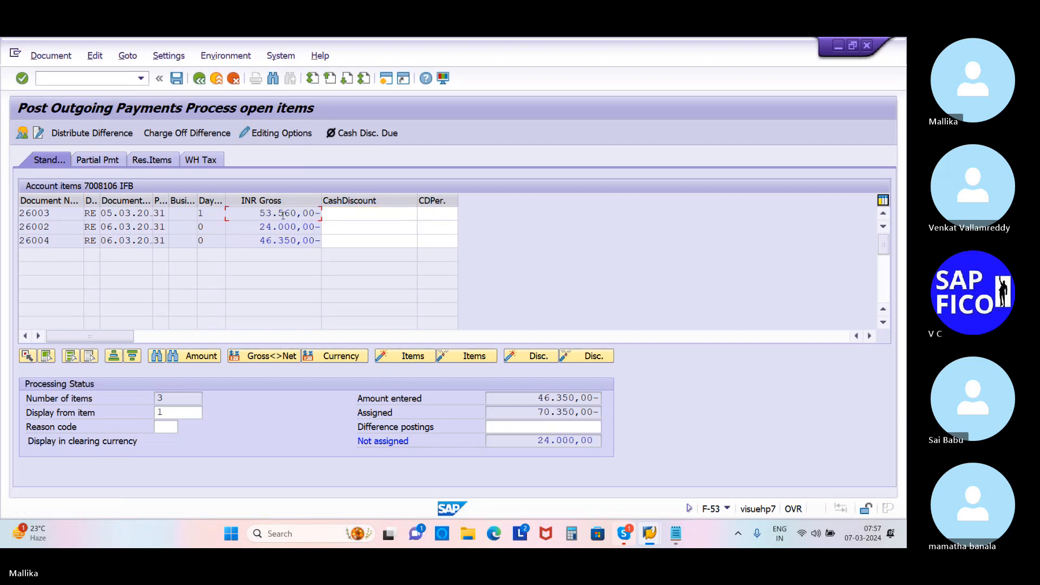
double_click(285, 227)
left_click(51, 56)
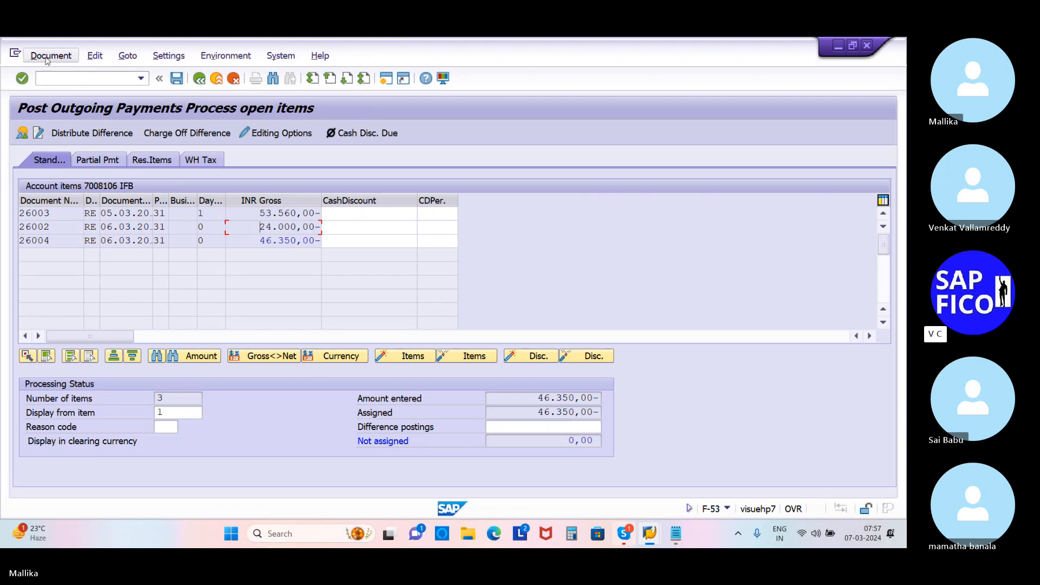
left_click(53, 90)
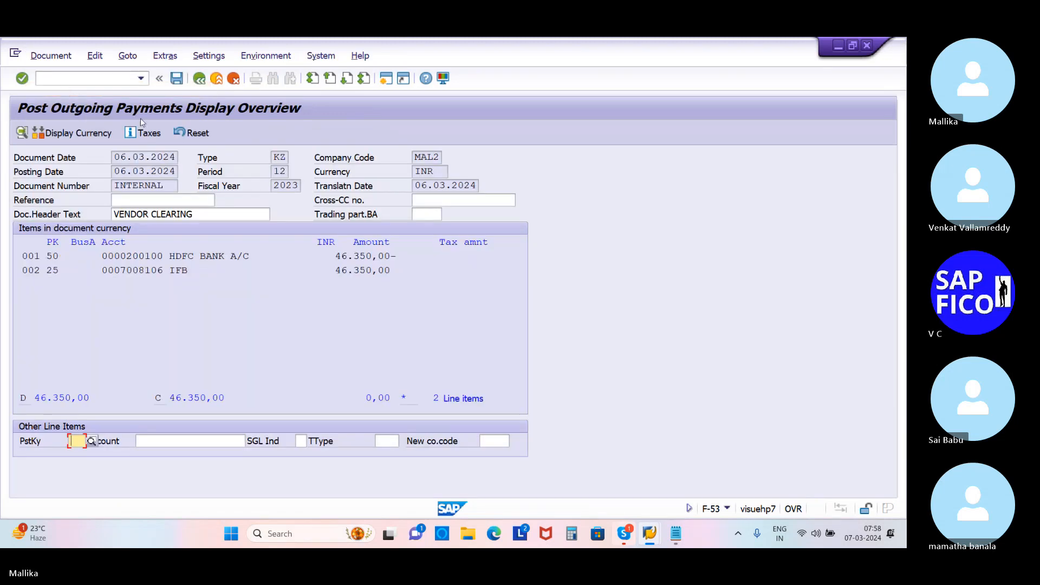
left_click(177, 78)
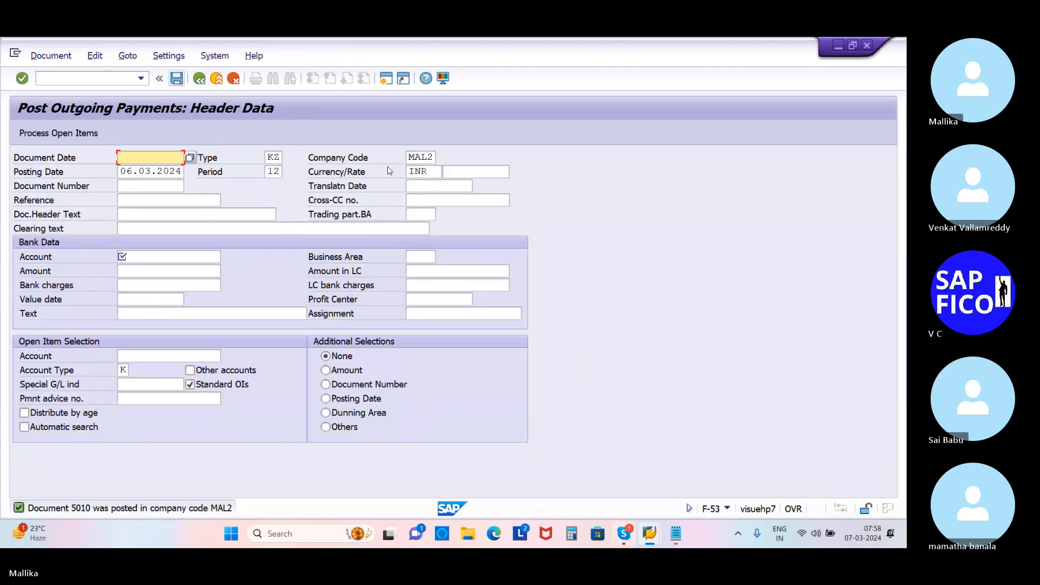
- Start the vendor line item display with transaction FBL1N and clear the prefilled vendor account
mouse_move(637, 523)
left_click(49, 80)
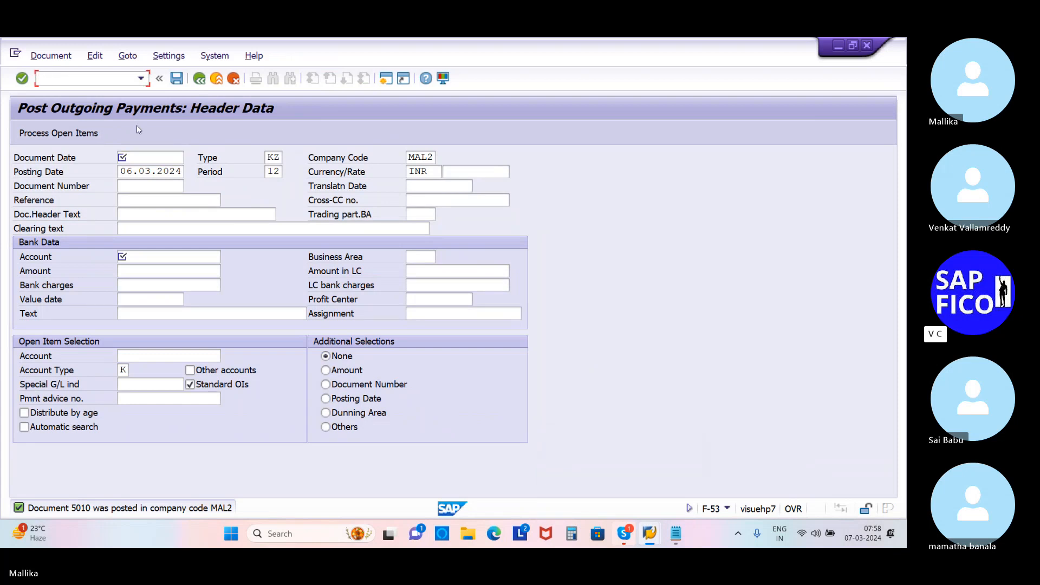
type("/NFBL1N")
key("Return")
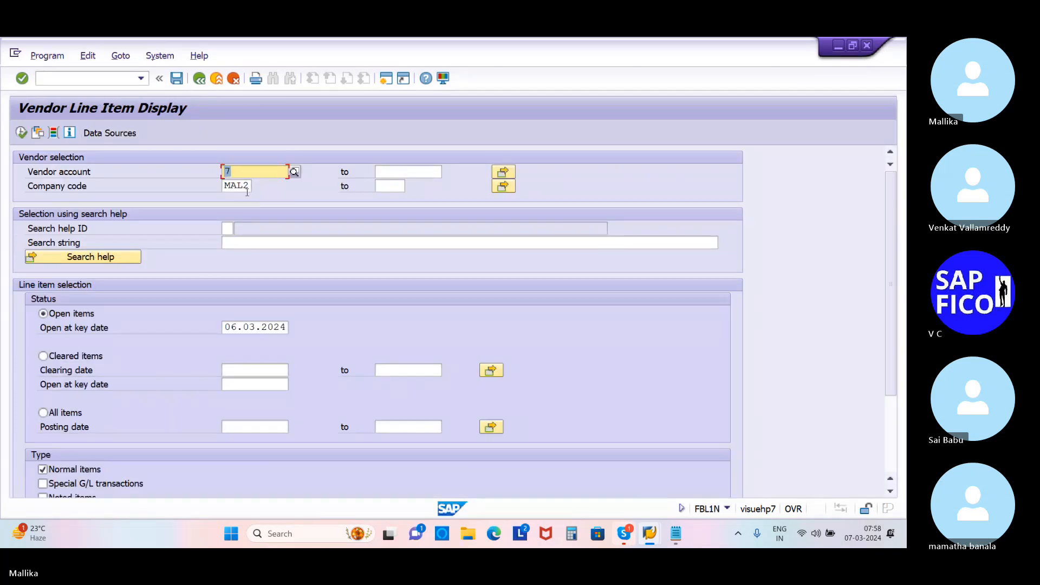
left_click(243, 172)
key("BackSpace")
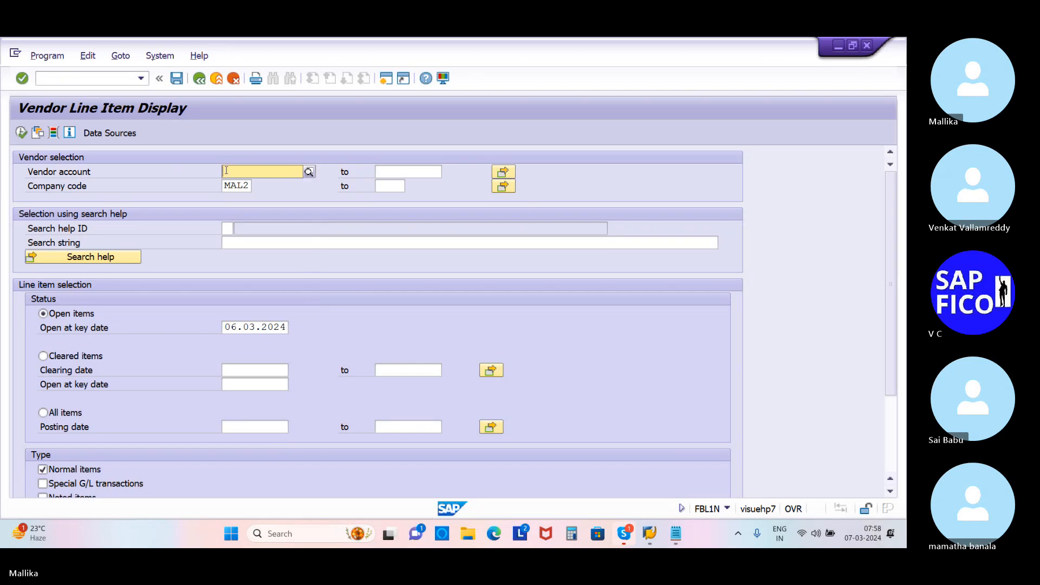
- Look up vendor IFB for company code MAL2 and display its open items at key date 06.03.2024
left_click(309, 172)
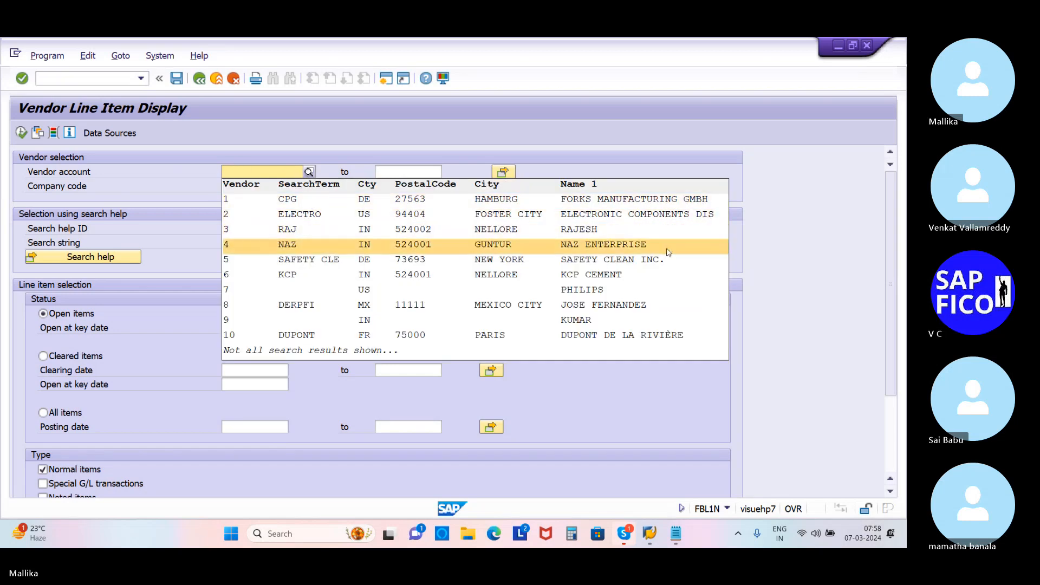
left_click(795, 245)
left_click(295, 172)
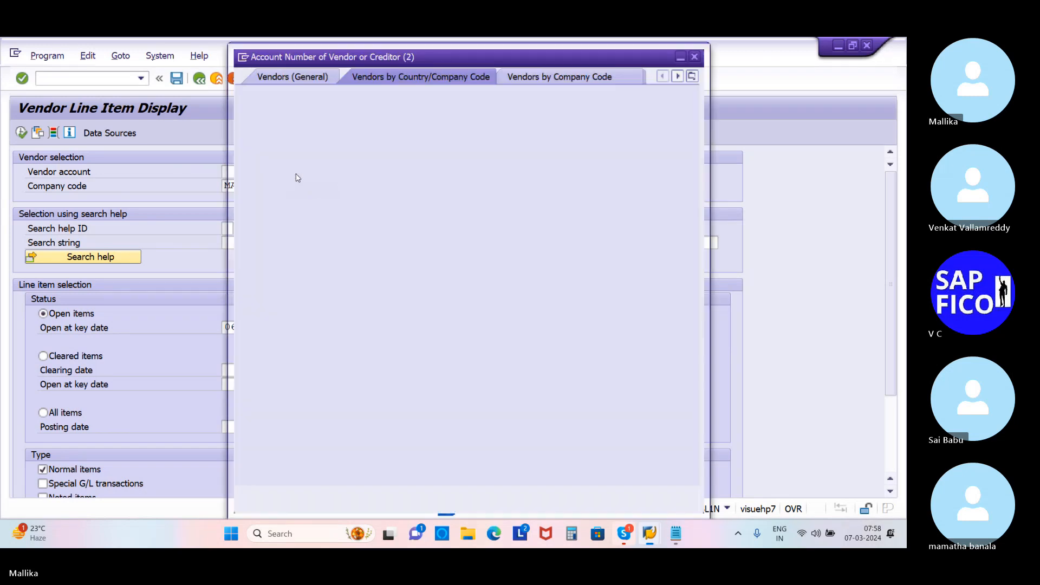
type("IN")
left_click(660, 500)
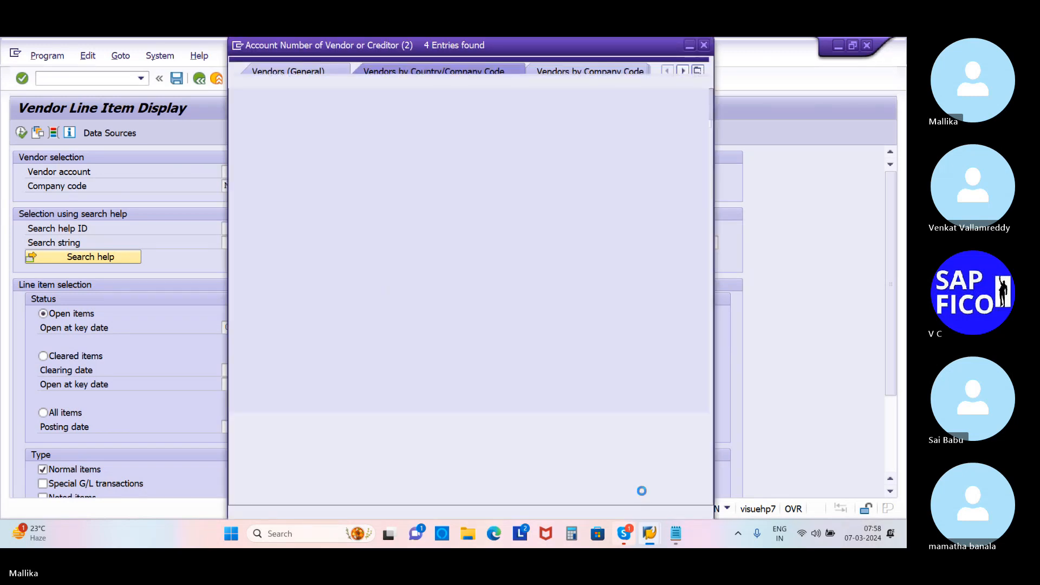
double_click(341, 170)
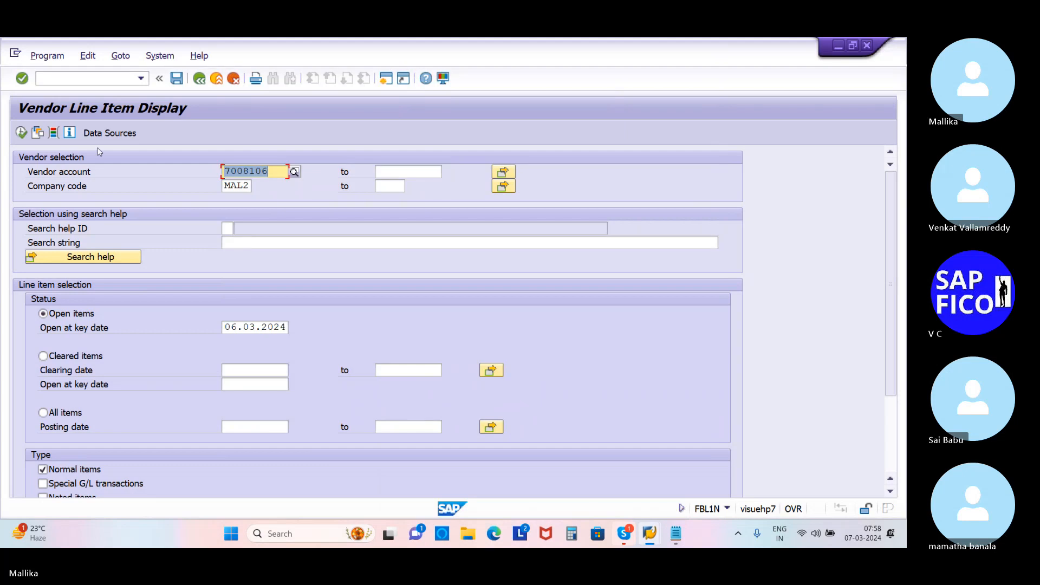
left_click(21, 132)
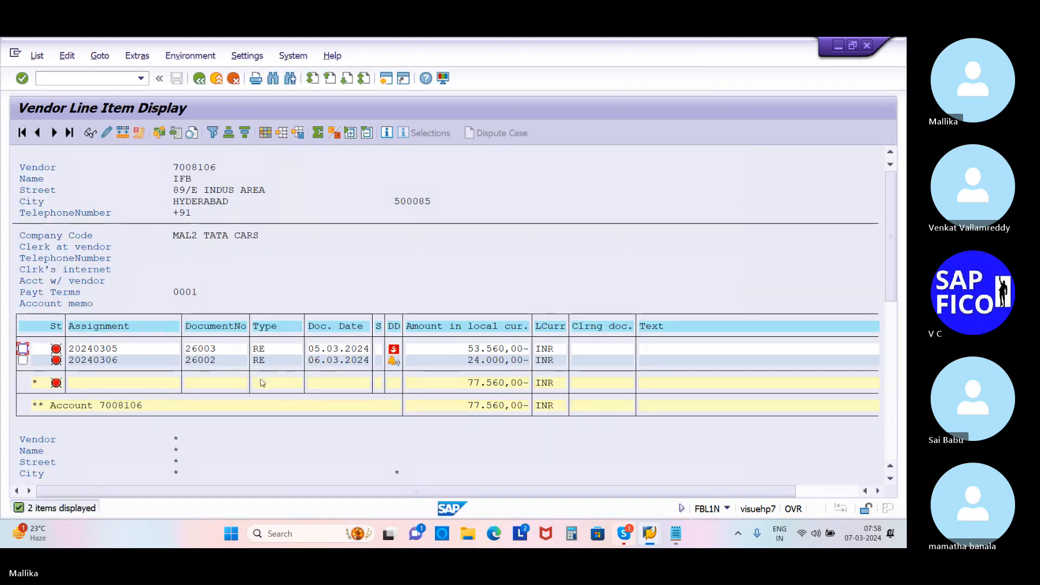
- Return to the vendor line item selection and switch the status to cleared items
left_click(199, 79)
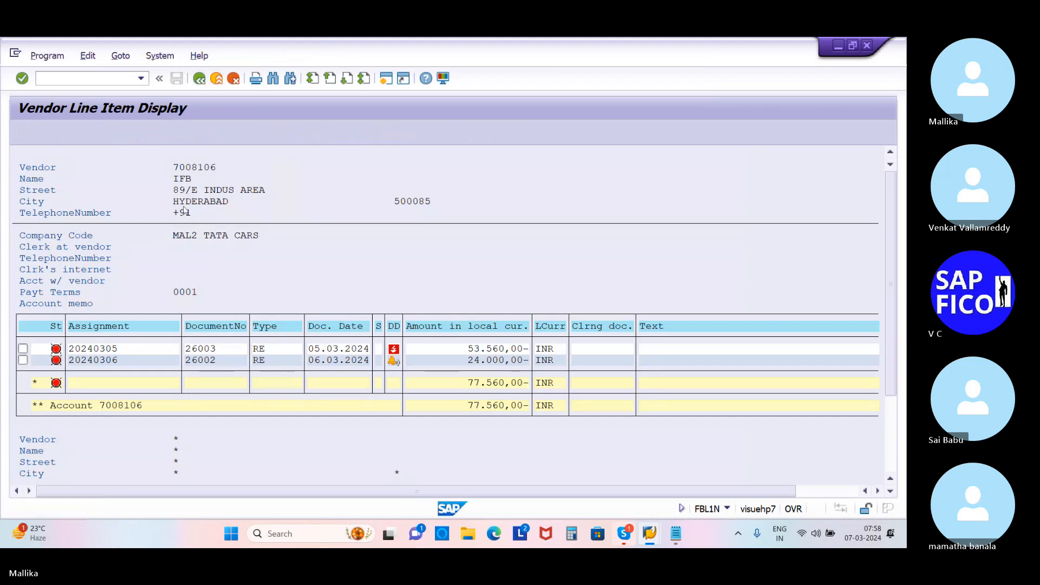
left_click(43, 356)
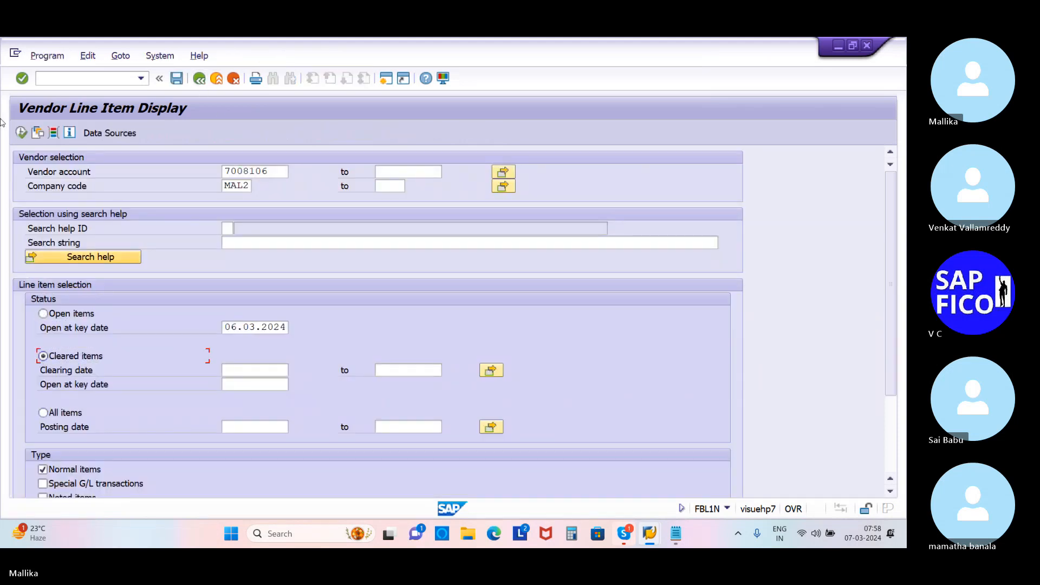